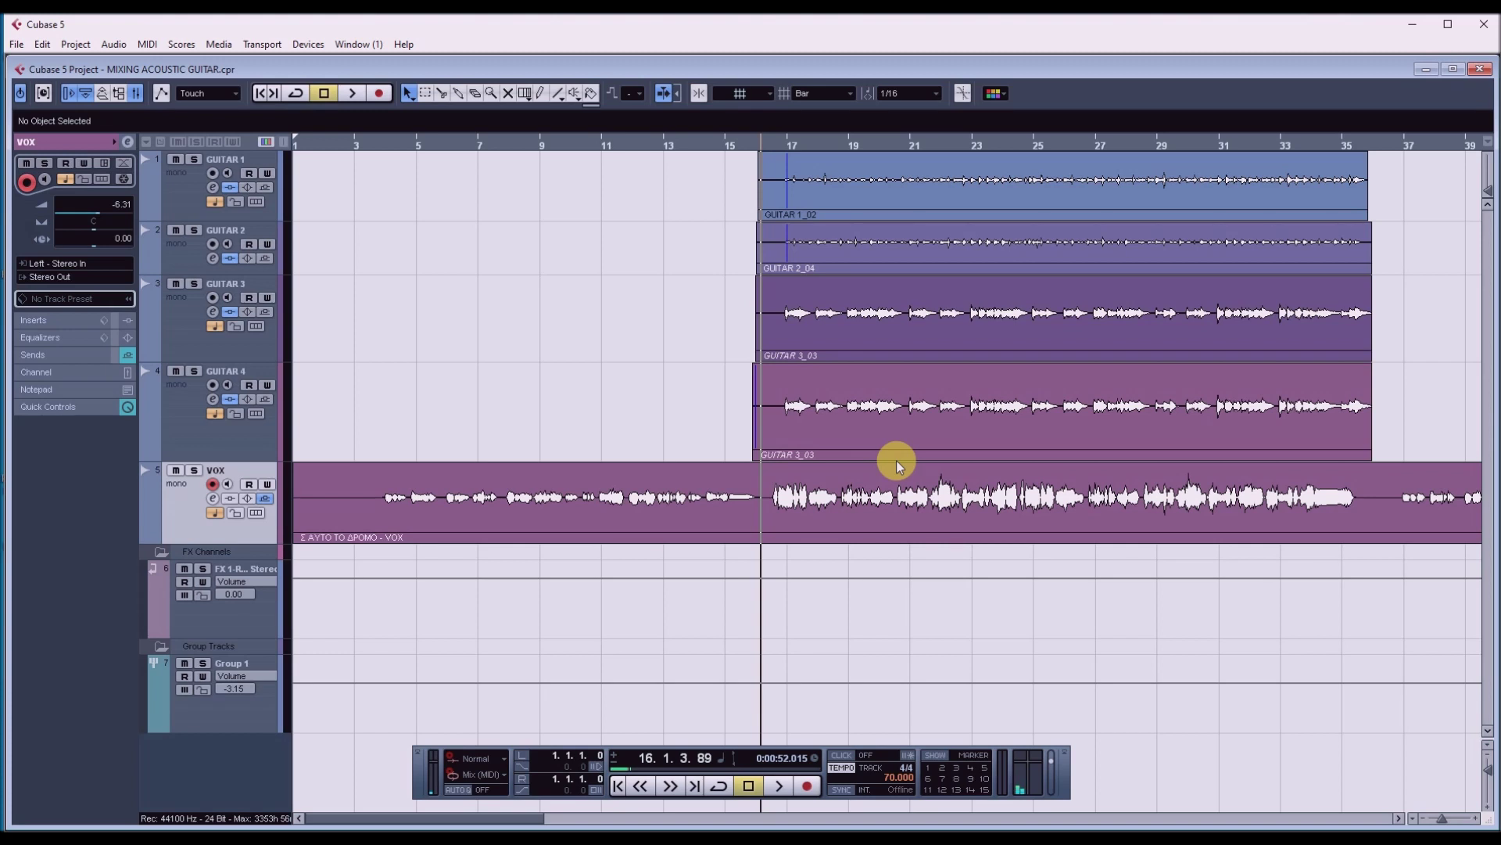
Play the VOX track with its sends bypassed and re-enabled to compare the vocal with and without reverb.
left_click(212, 498)
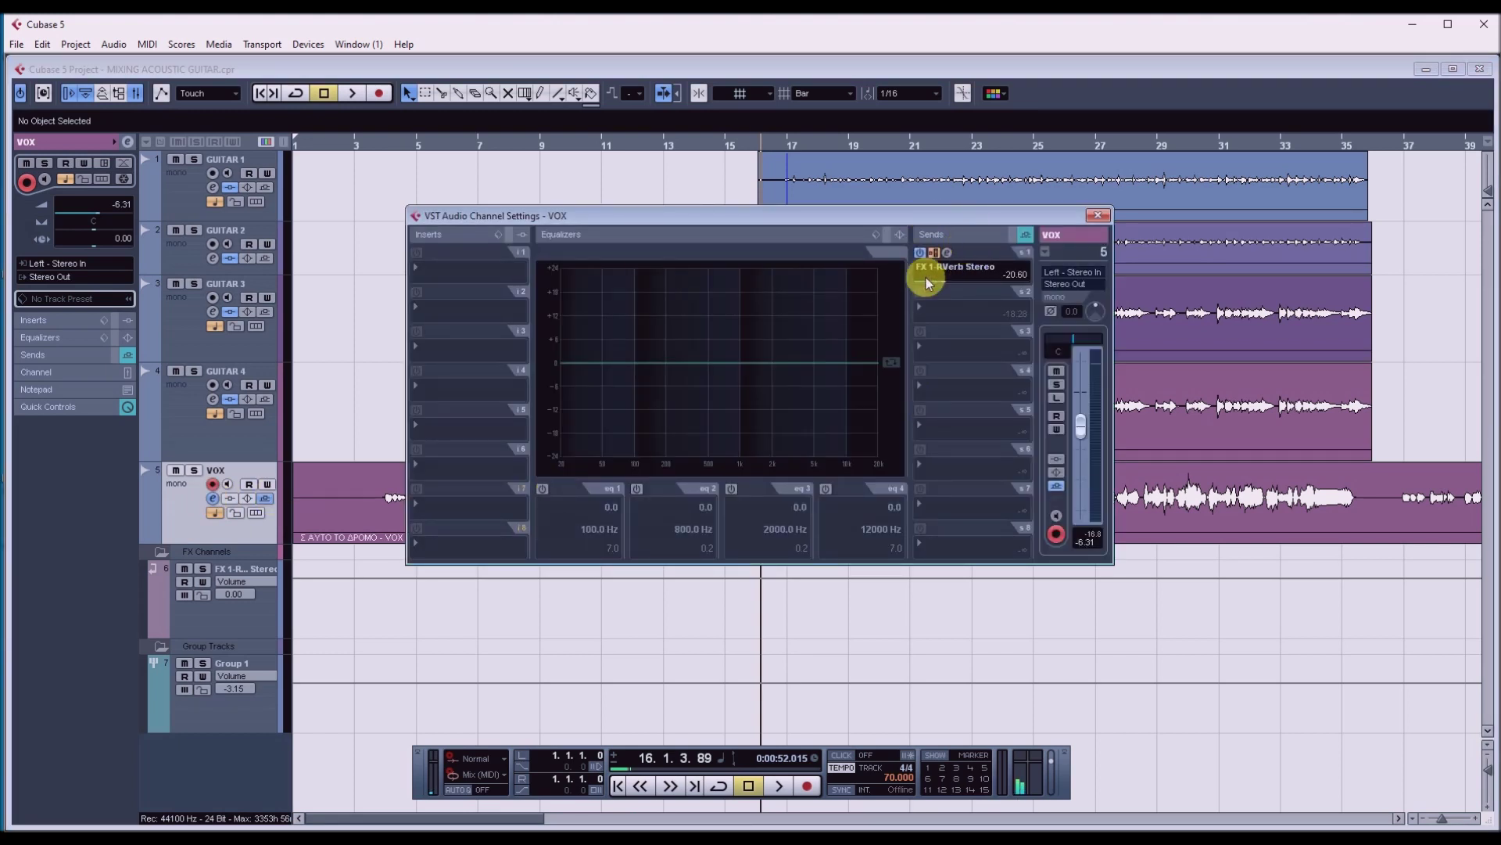
key("space")
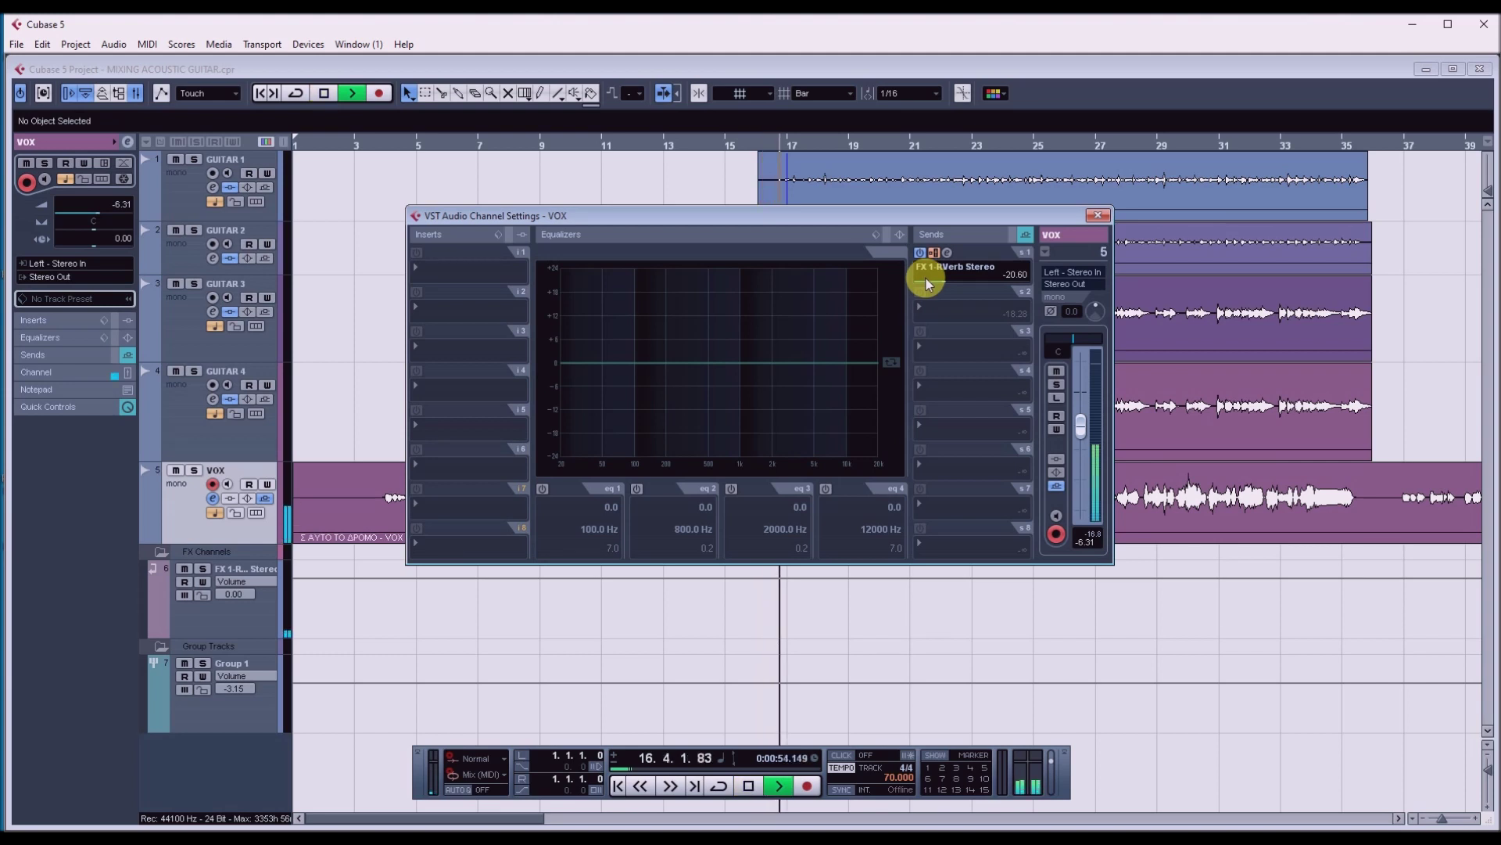
left_click(1011, 233)
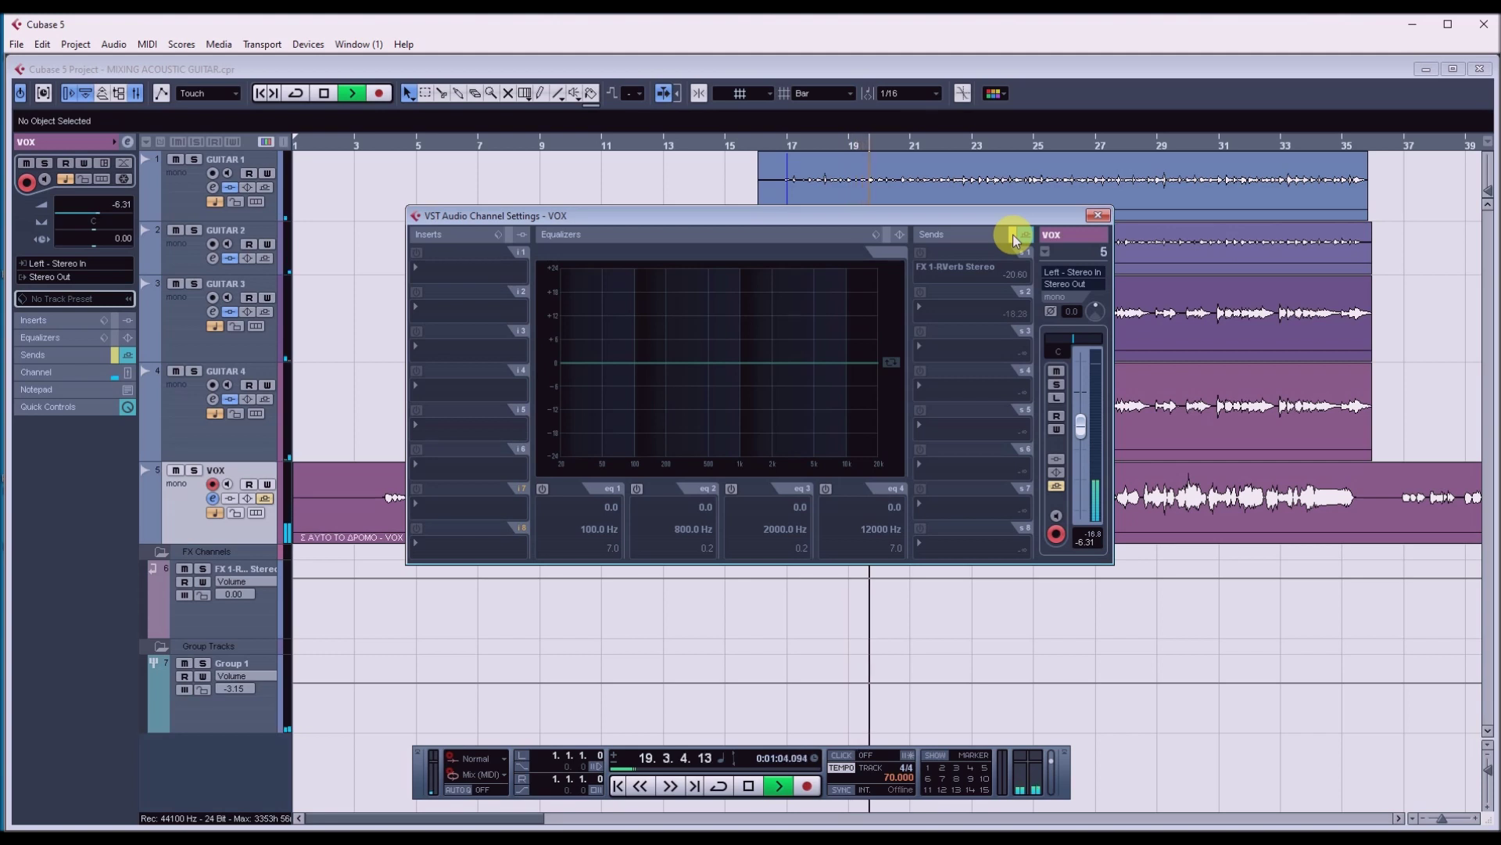
left_click(1012, 233)
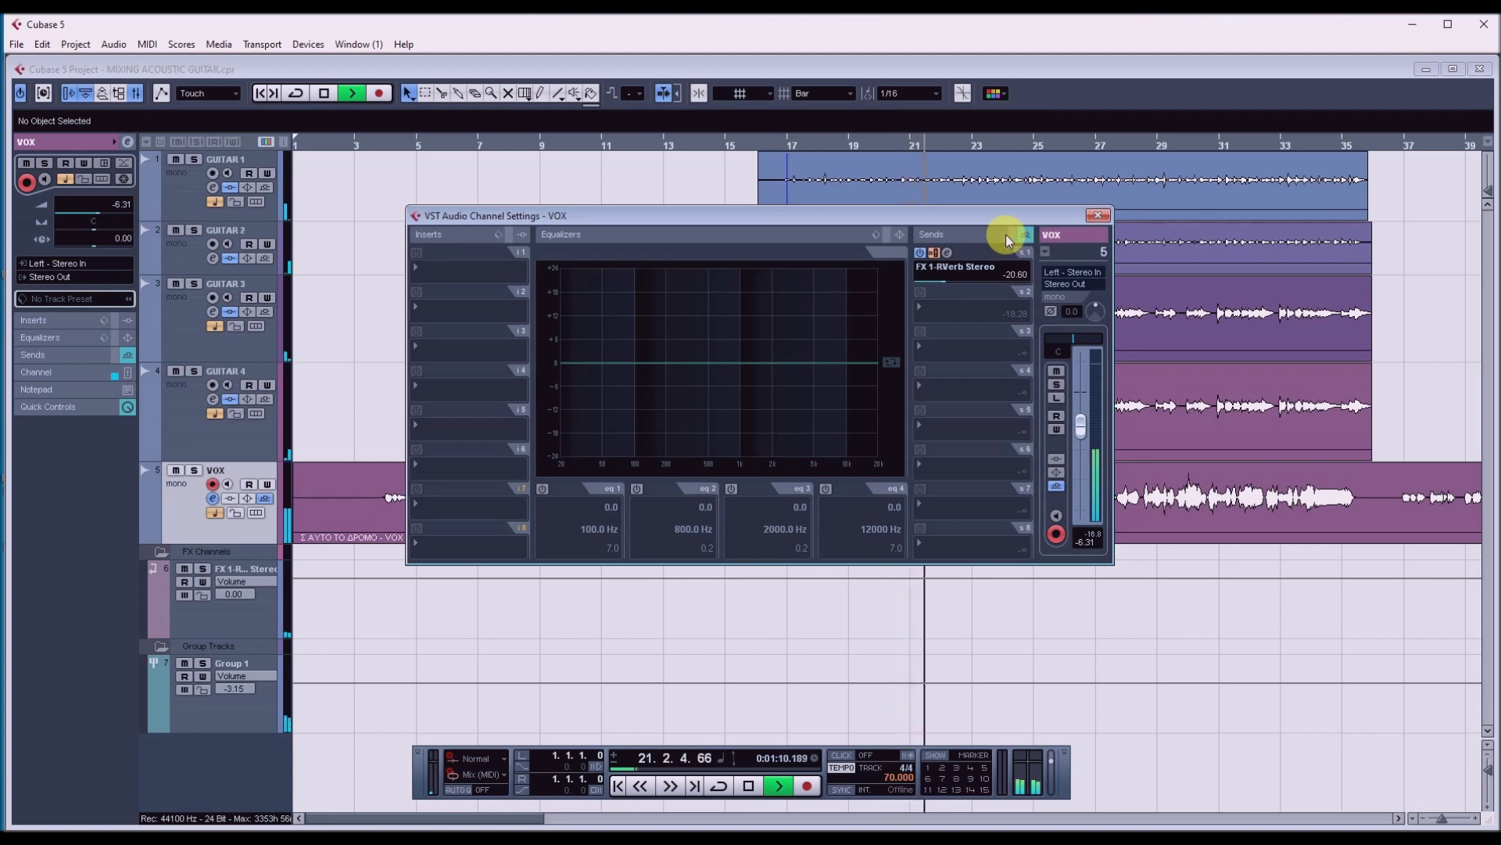
key("space")
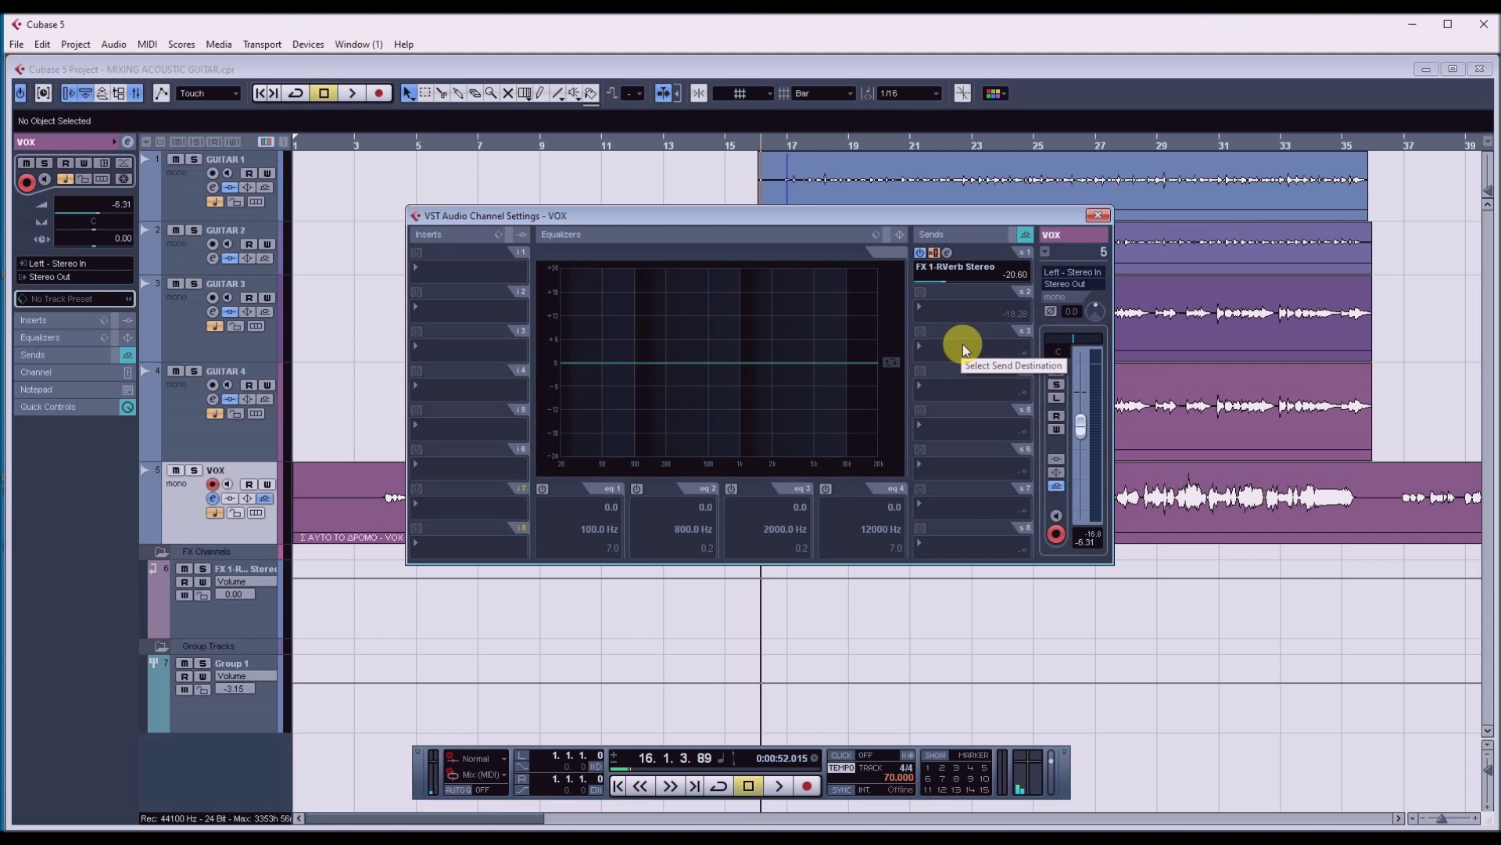
left_click(1098, 215)
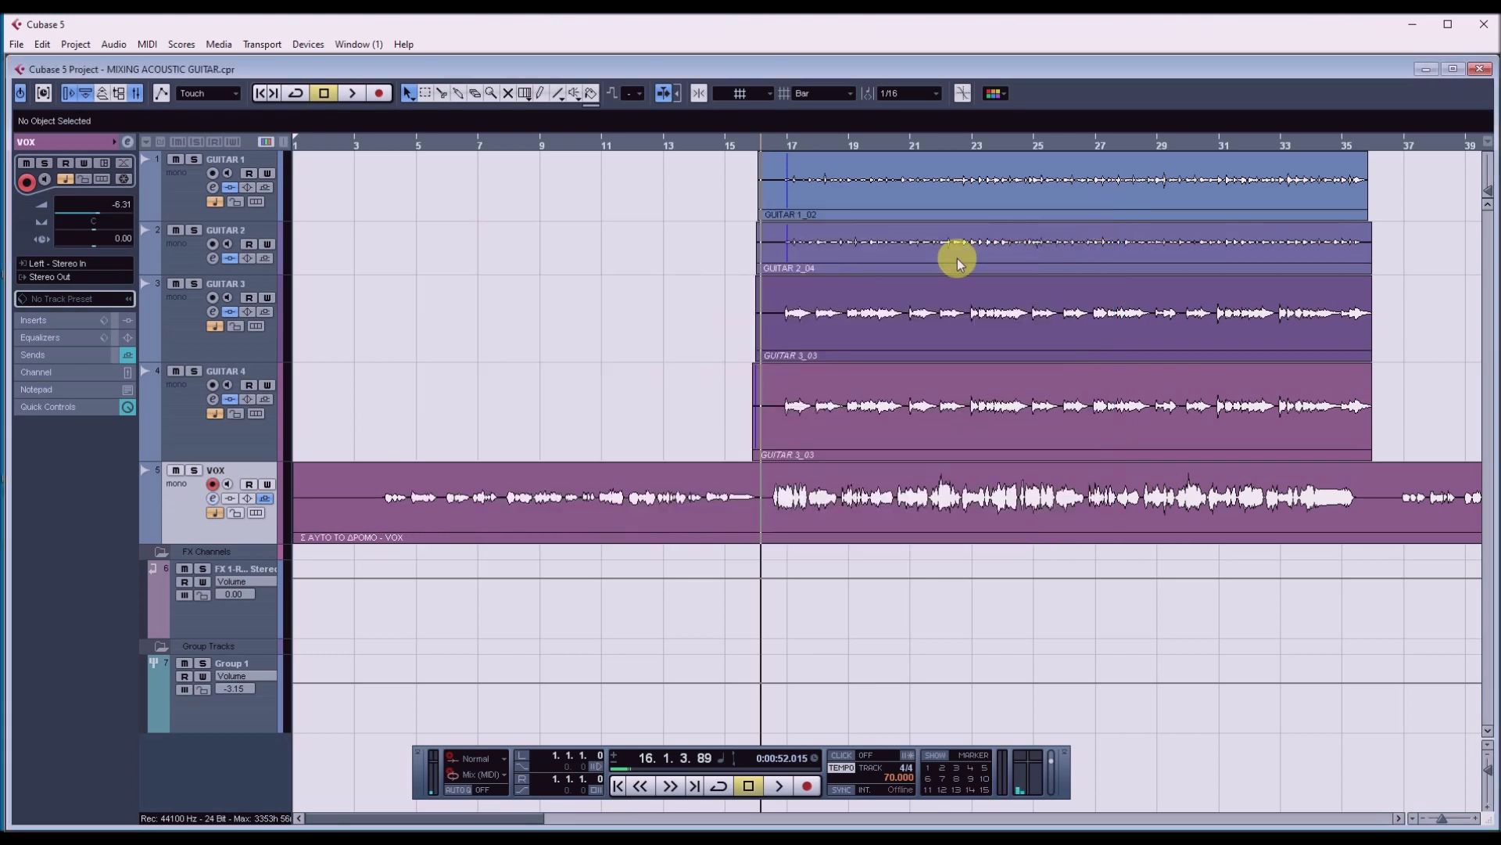
Add a stereo FX channel track with the StereoDelay effect.
left_click(75, 43)
mouse_move(104, 62)
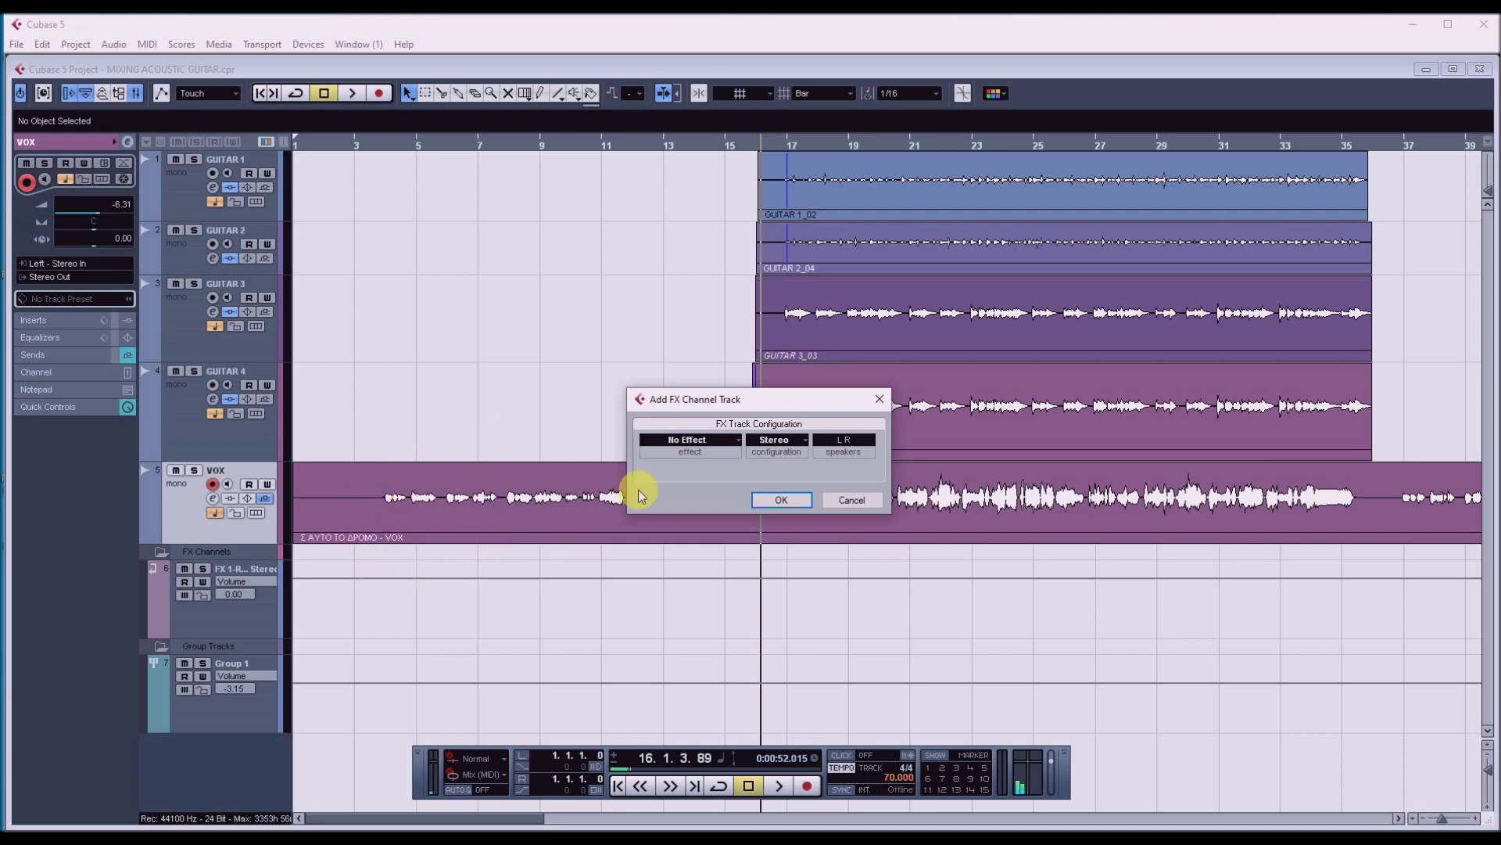
left_click(709, 442)
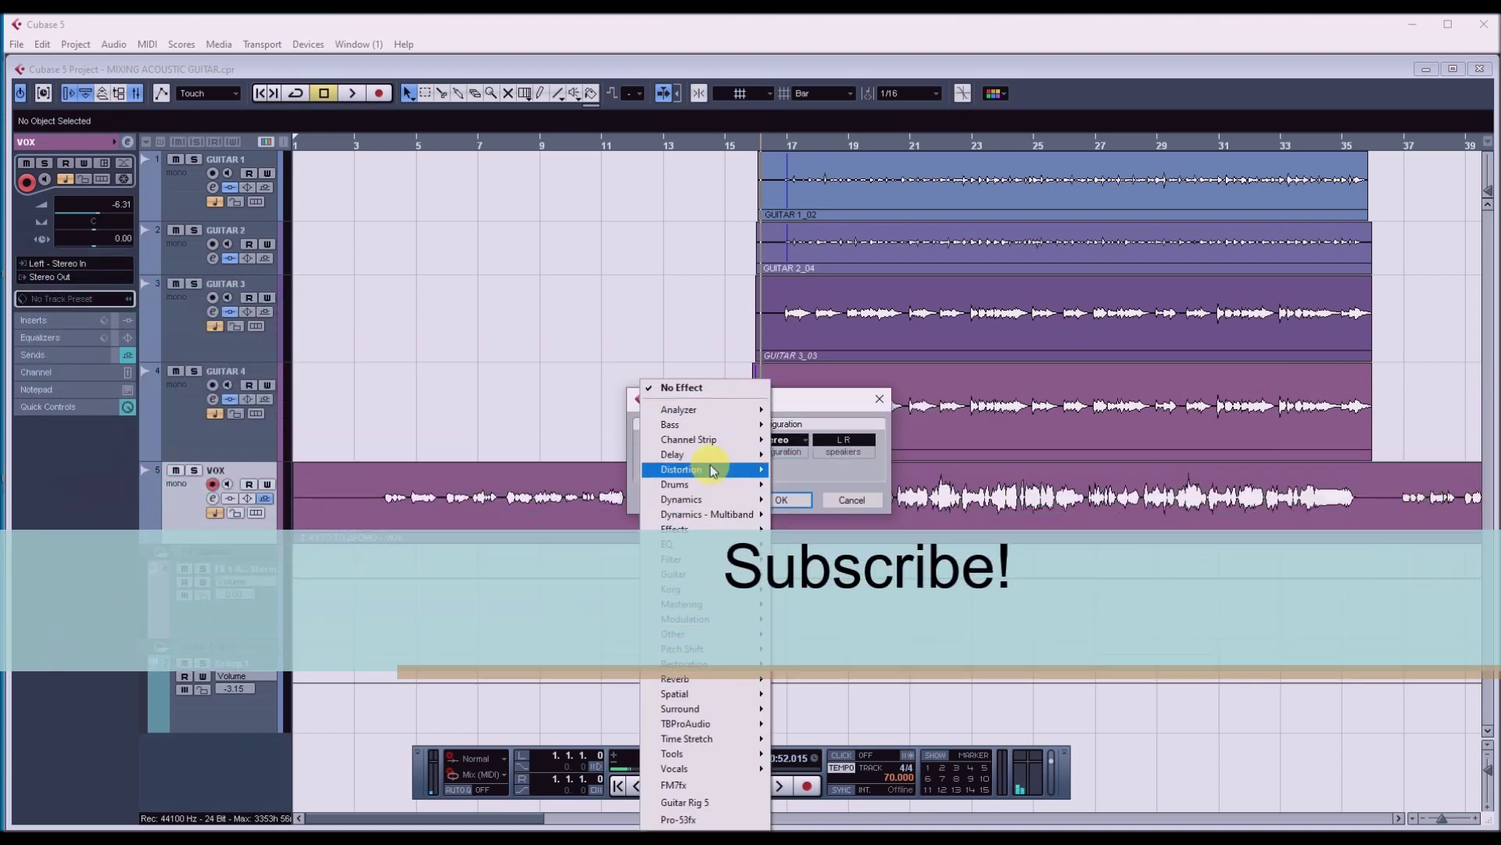
mouse_move(710, 462)
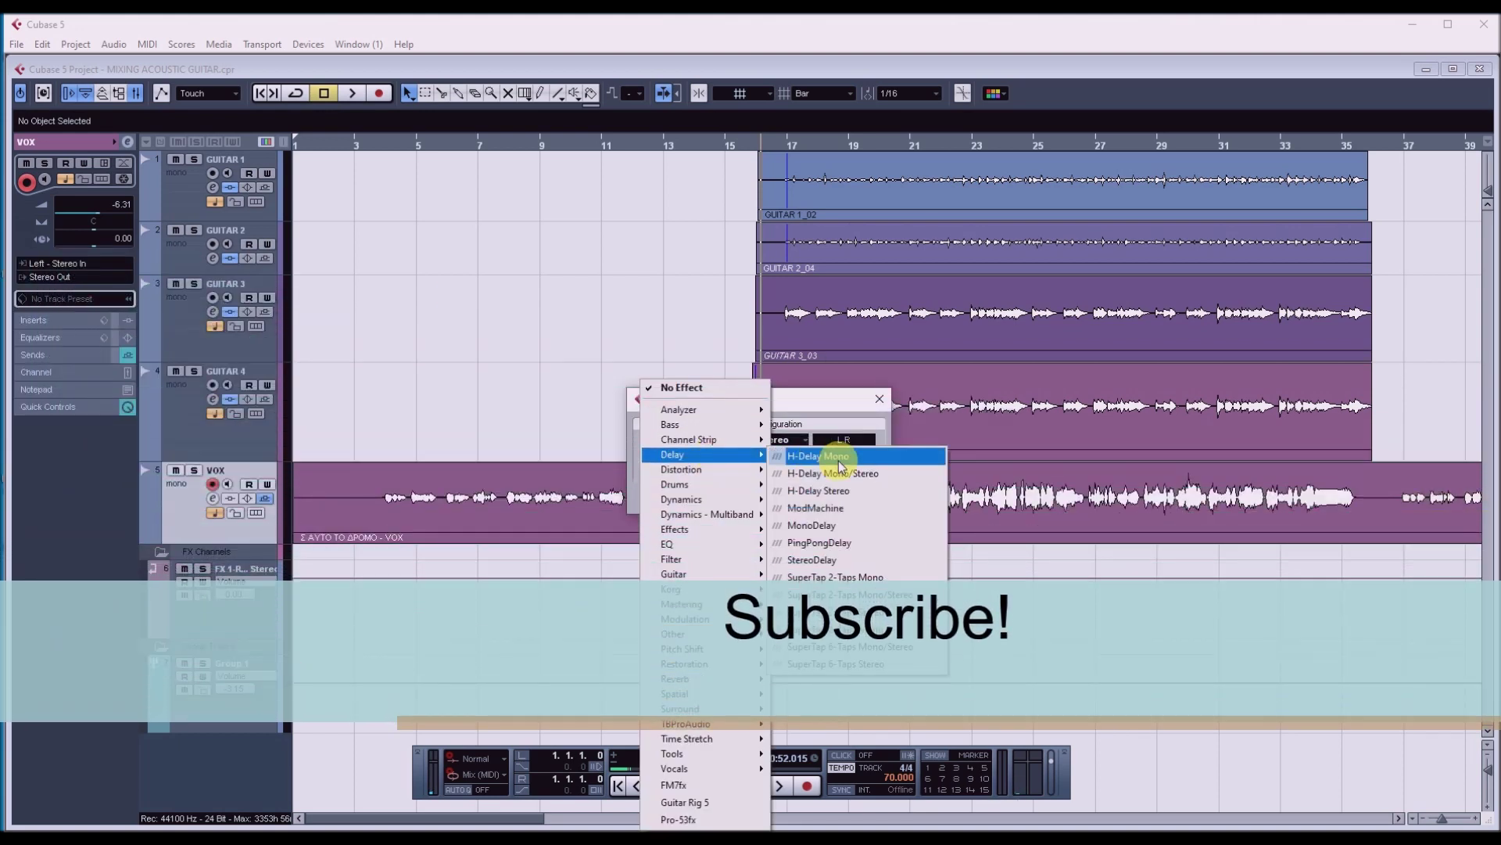
left_click(841, 562)
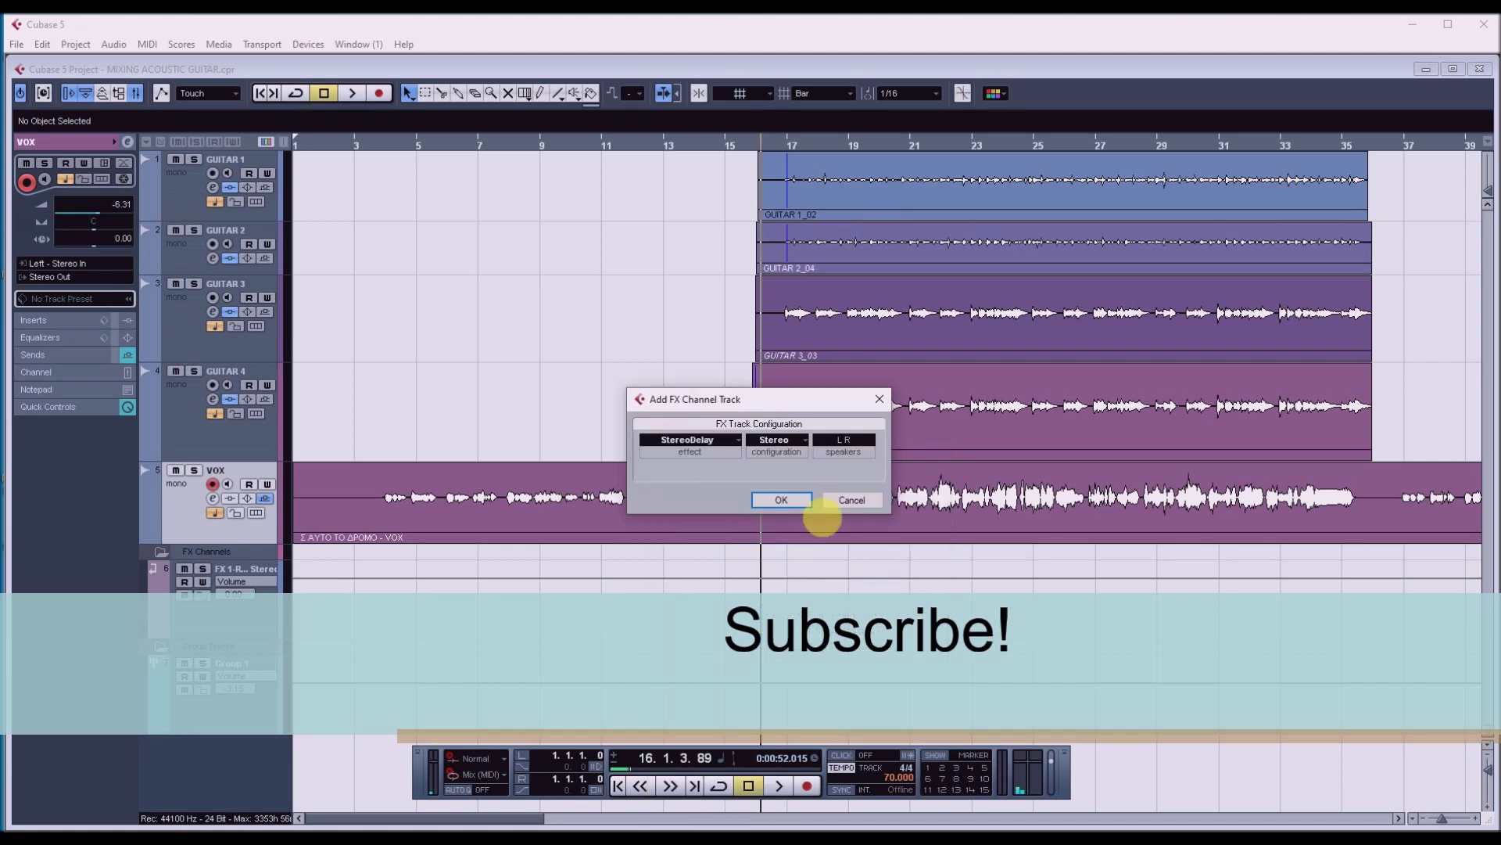
left_click(781, 501)
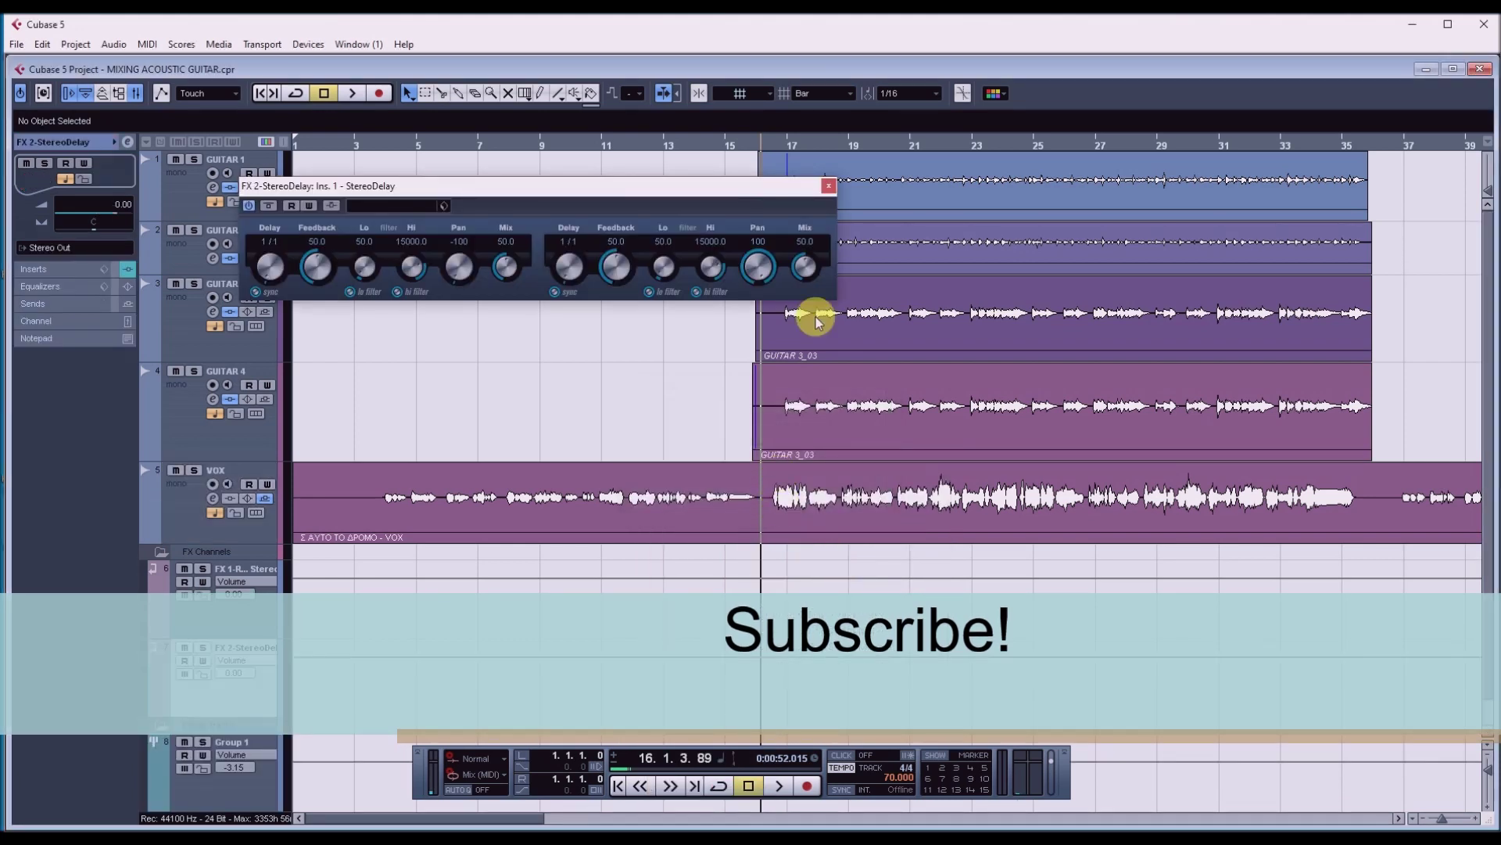
Set StereoDelay's first delay time to 1/8 and its second delay time to 1/4.
left_click_drag(549, 191, 451, 247)
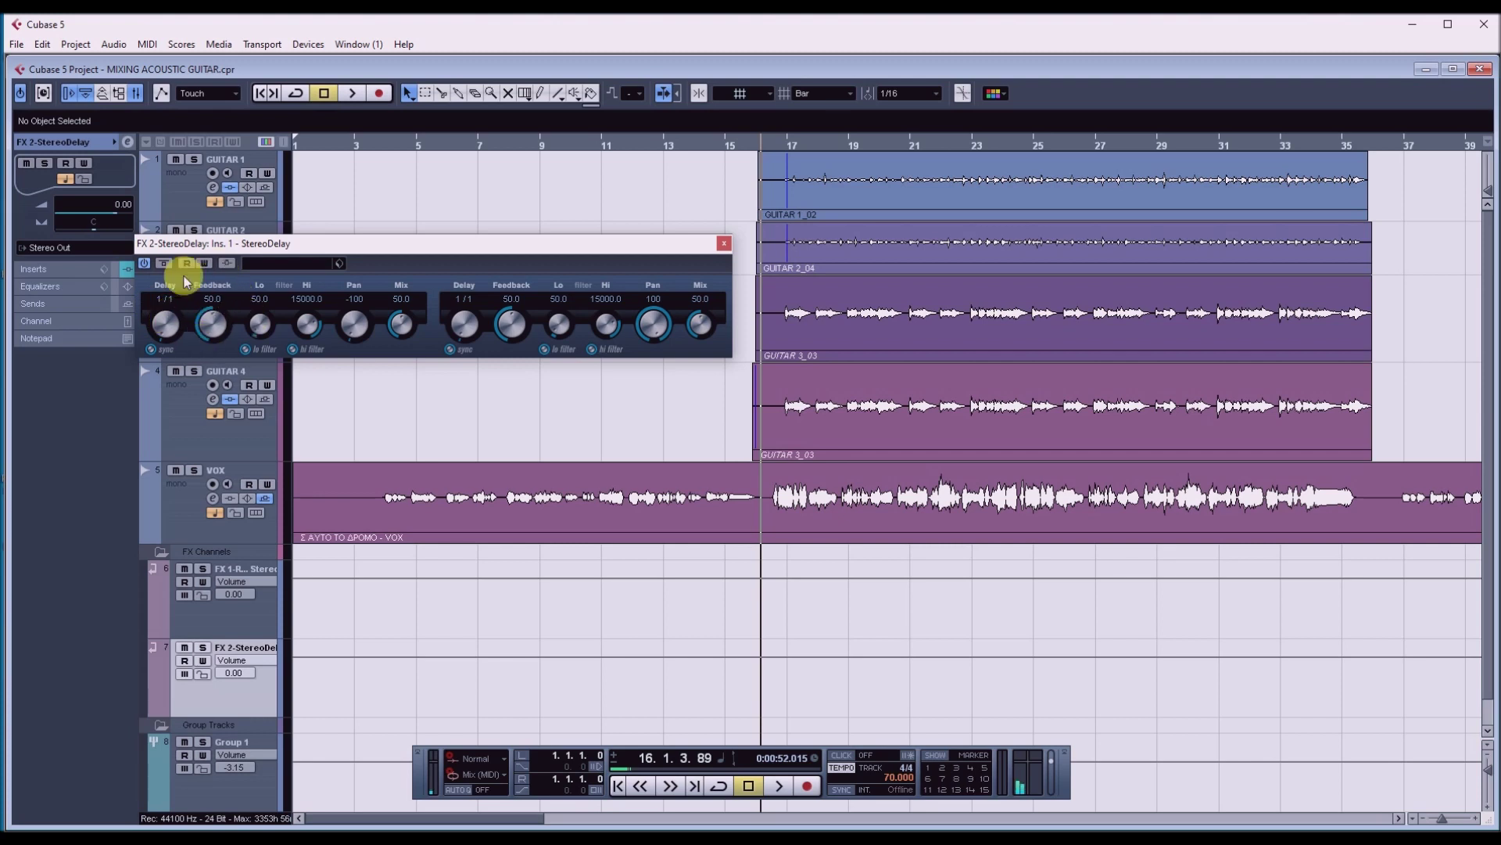
left_click_drag(175, 335, 162, 301)
mouse_move(172, 322)
left_mouse_down()
mouse_move(152, 310)
mouse_move(165, 318)
left_mouse_up()
left_click_drag(463, 325, 465, 320)
Set StereoDelay's feedback to 24.5 for the first delay and 36.0 for the second.
left_click_drag(195, 327, 213, 354)
left_click_drag(495, 293, 500, 349)
left_click_drag(224, 315, 205, 335)
left_click_drag(509, 327, 507, 337)
left_click_drag(213, 319, 269, 288)
left_click_drag(220, 331, 503, 318)
left_click(222, 330)
left_click_drag(222, 332, 222, 340)
left_click(319, 316)
left_click_drag(509, 345, 513, 330)
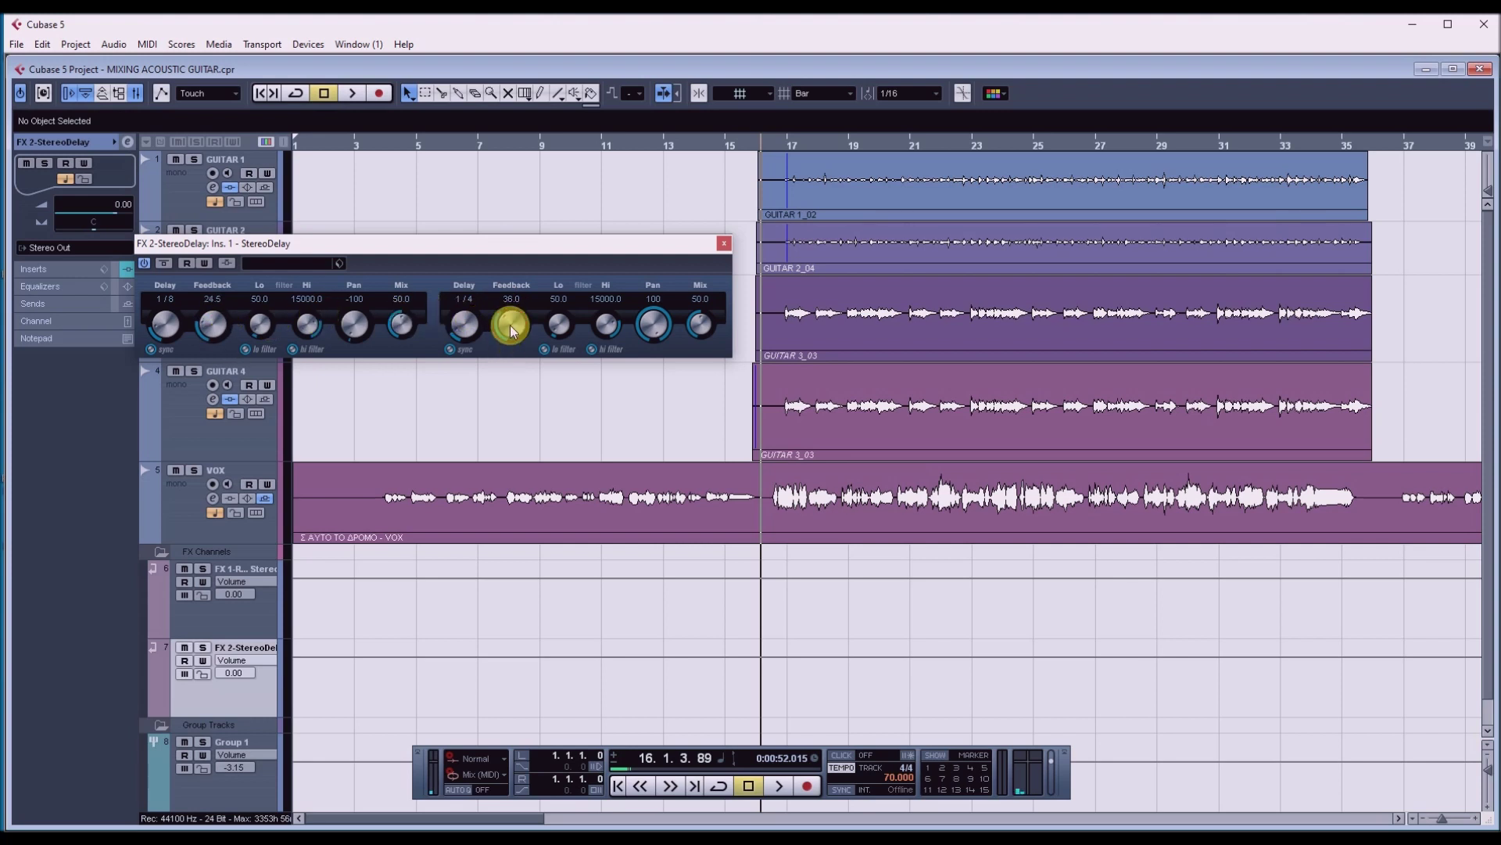
left_click(563, 316)
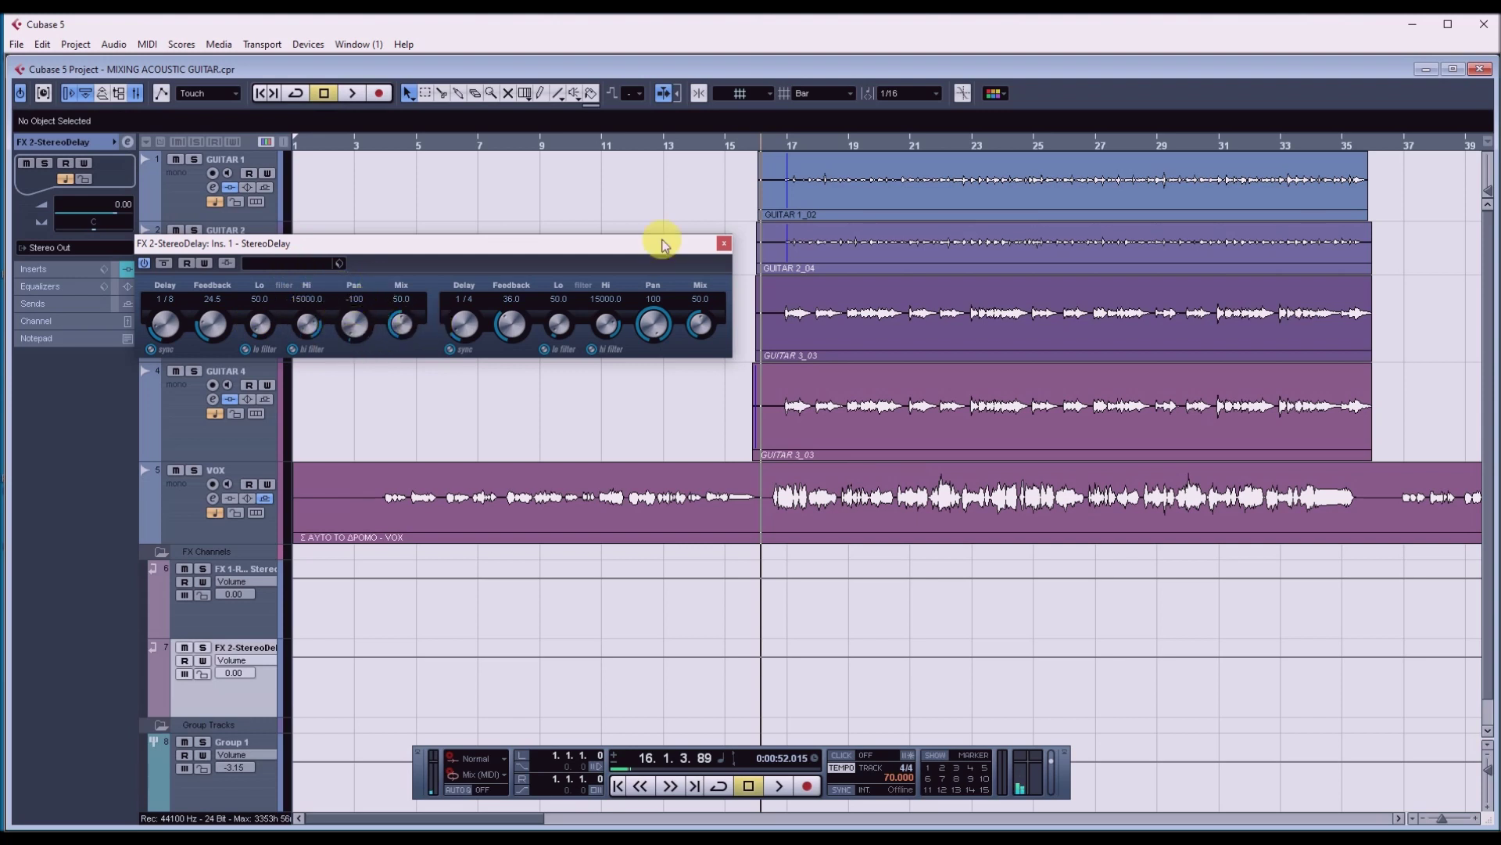
Set StereoDelay's second delay time to 1/16 and open the VOX channel settings with both windows readable.
scroll(460, 317, "down", 3)
left_click(194, 513)
left_click(212, 498)
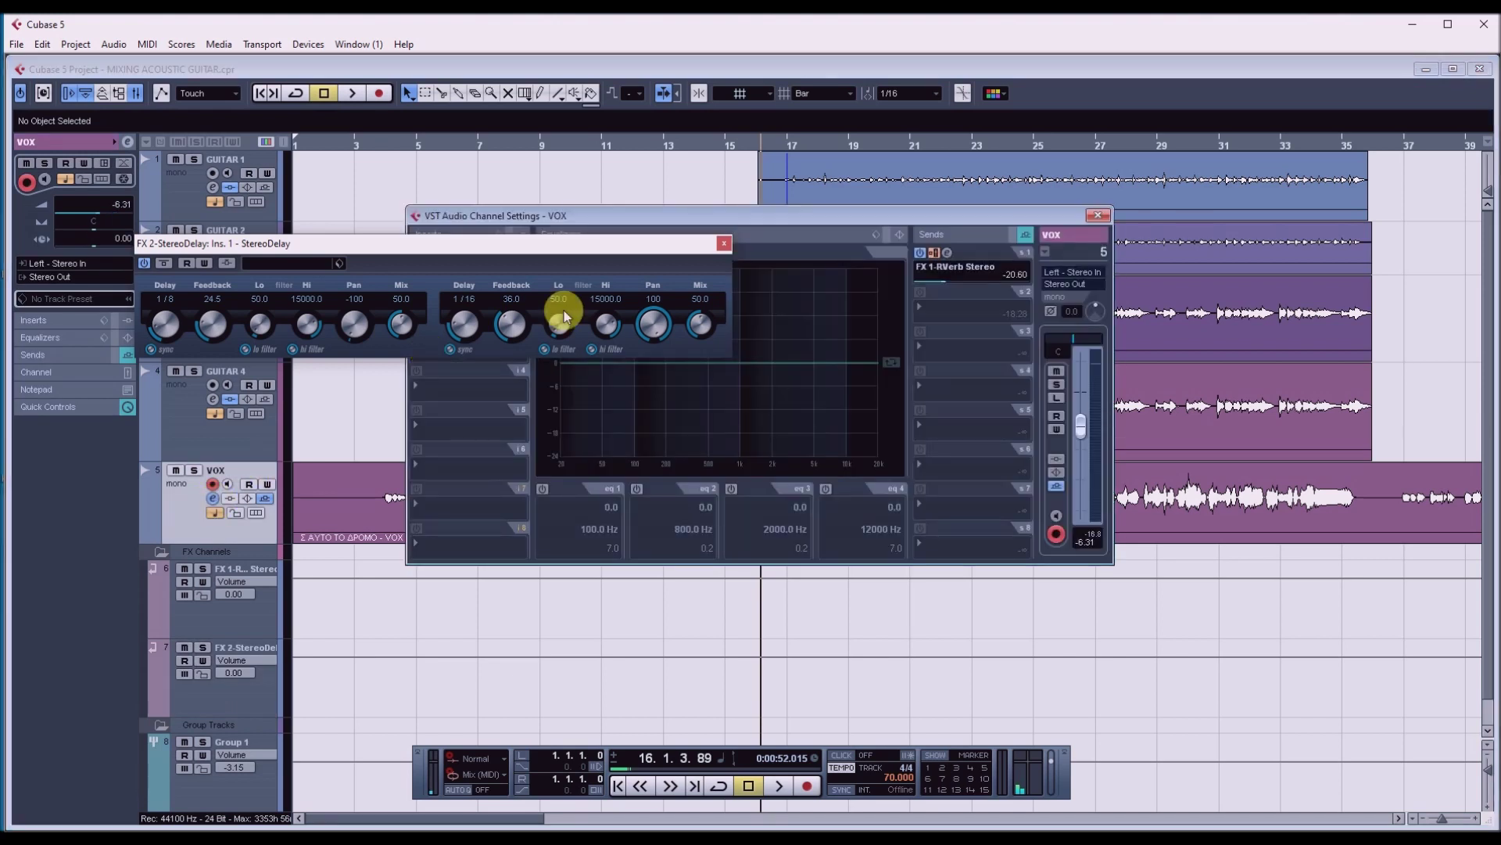
left_click_drag(603, 251, 510, 115)
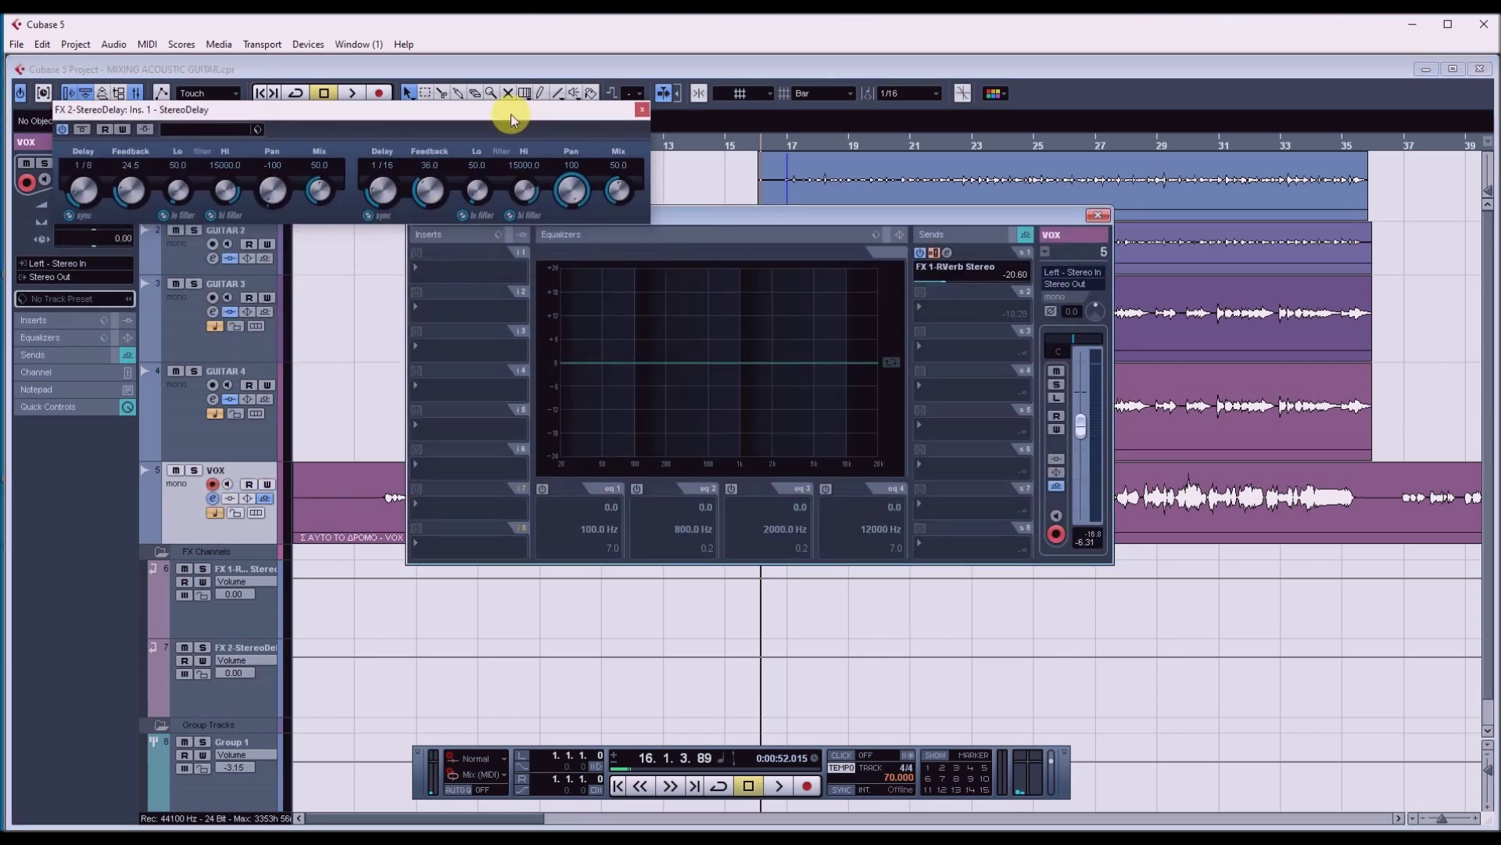
On the VOX channel, switch off the reverb send and activate a second send to FX 2-StereoDelay at -25.10.
left_click(923, 254)
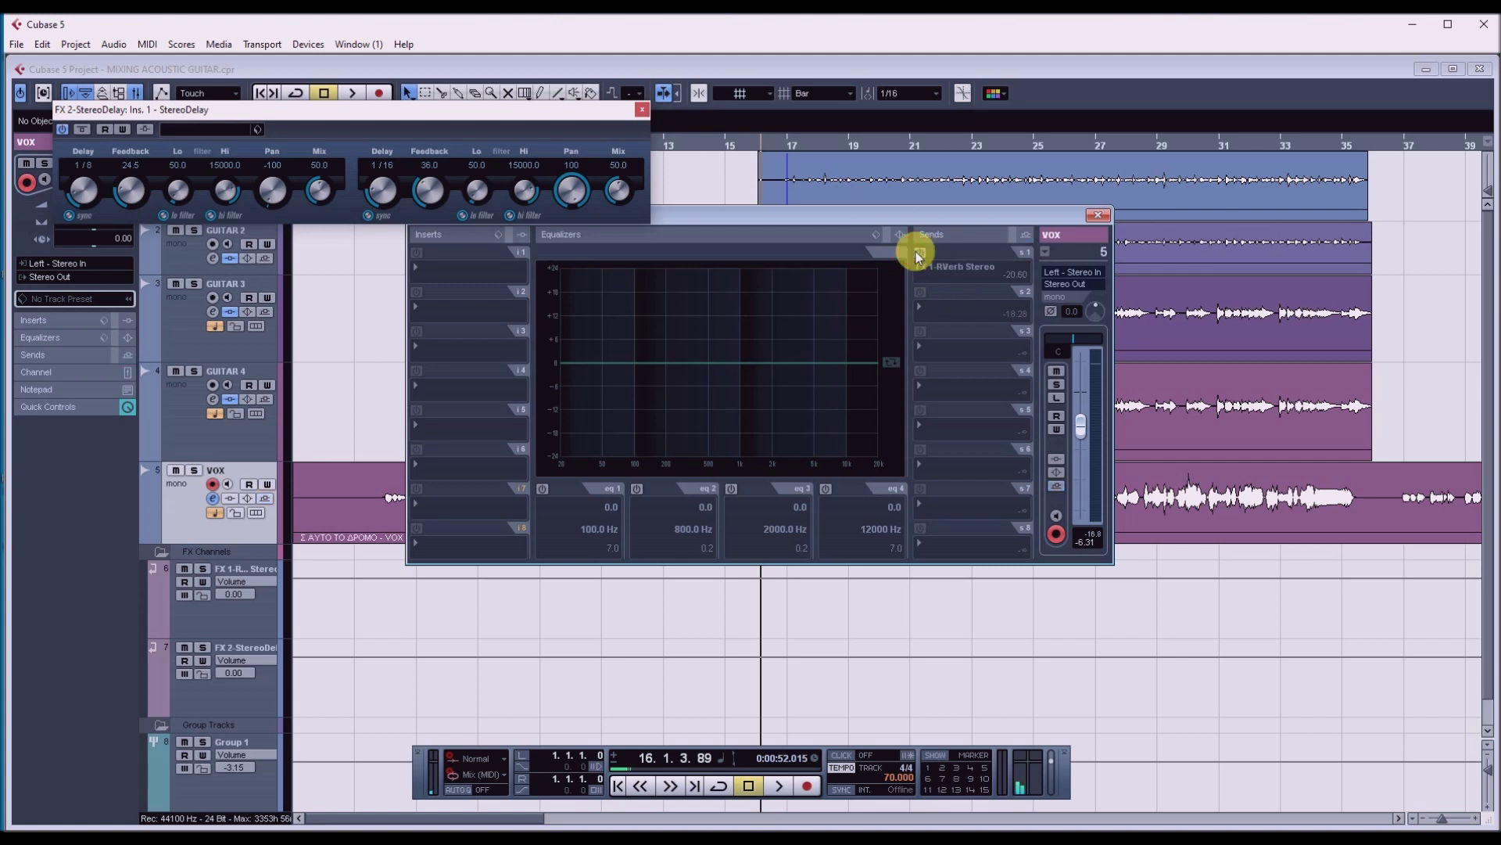
left_click(941, 308)
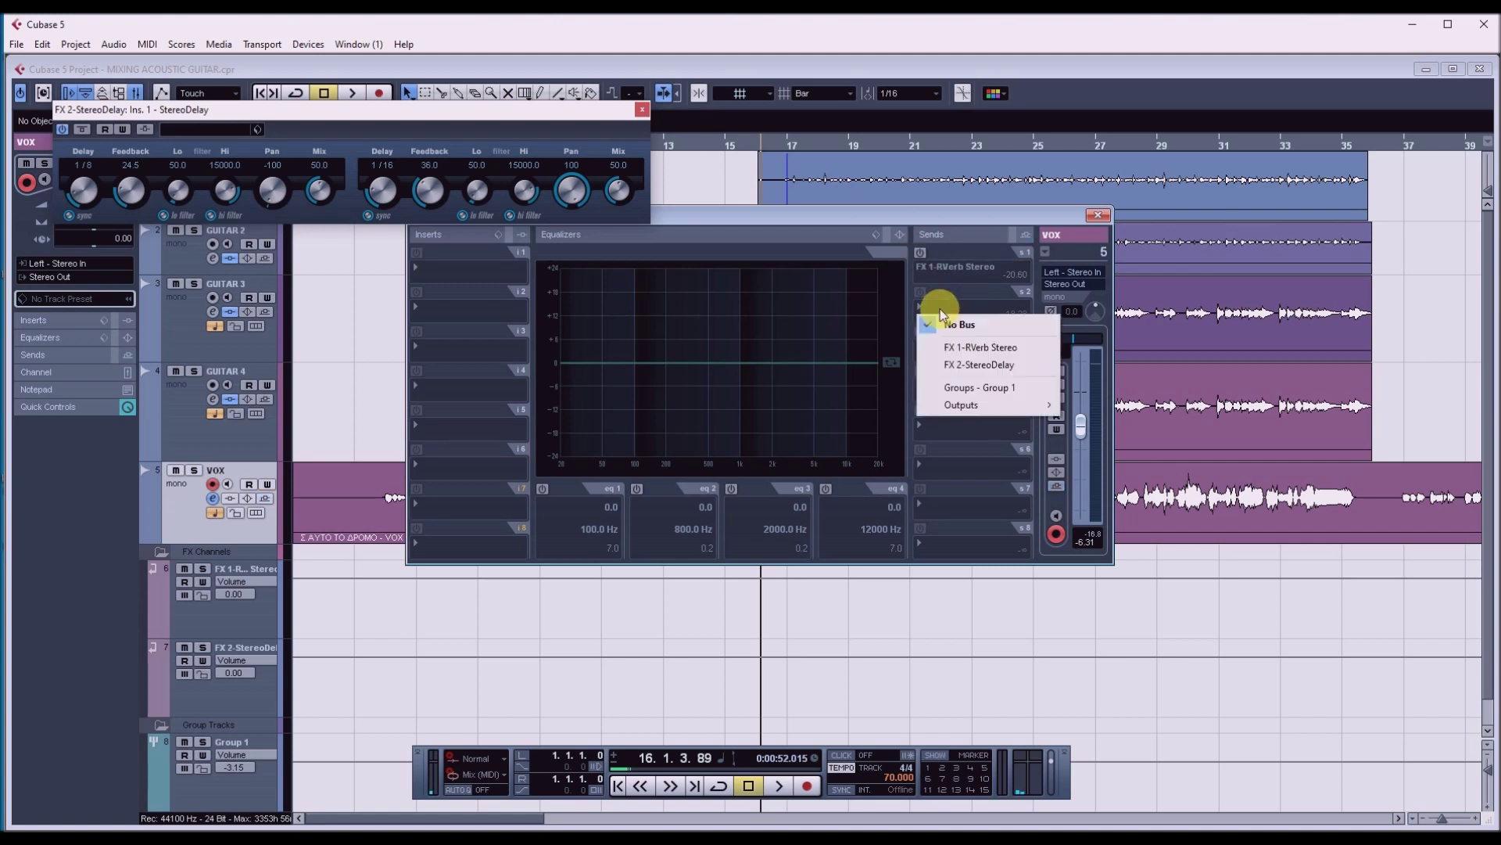
left_click(968, 366)
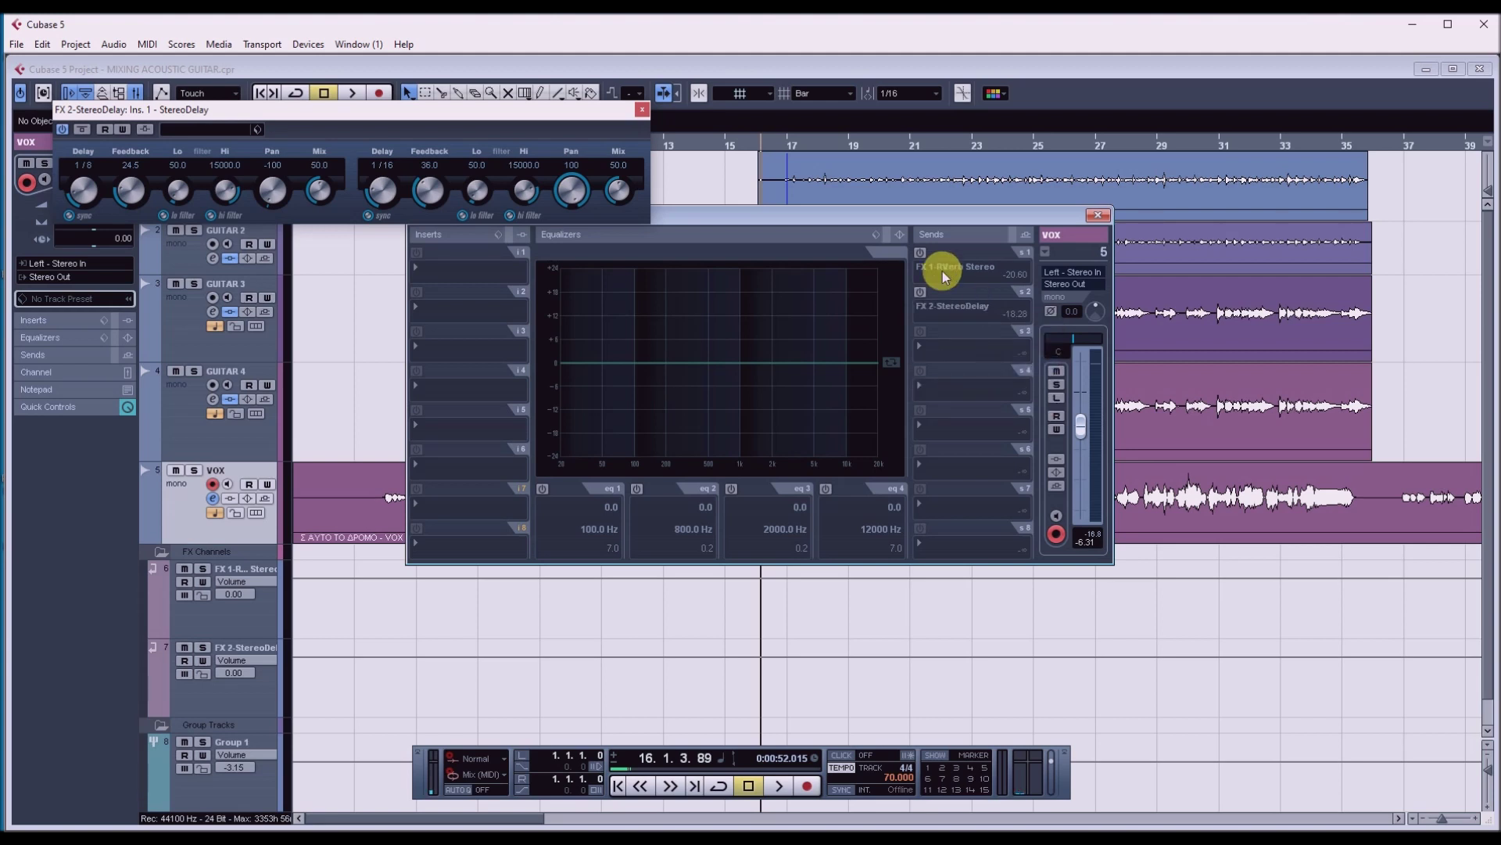
left_click(920, 293)
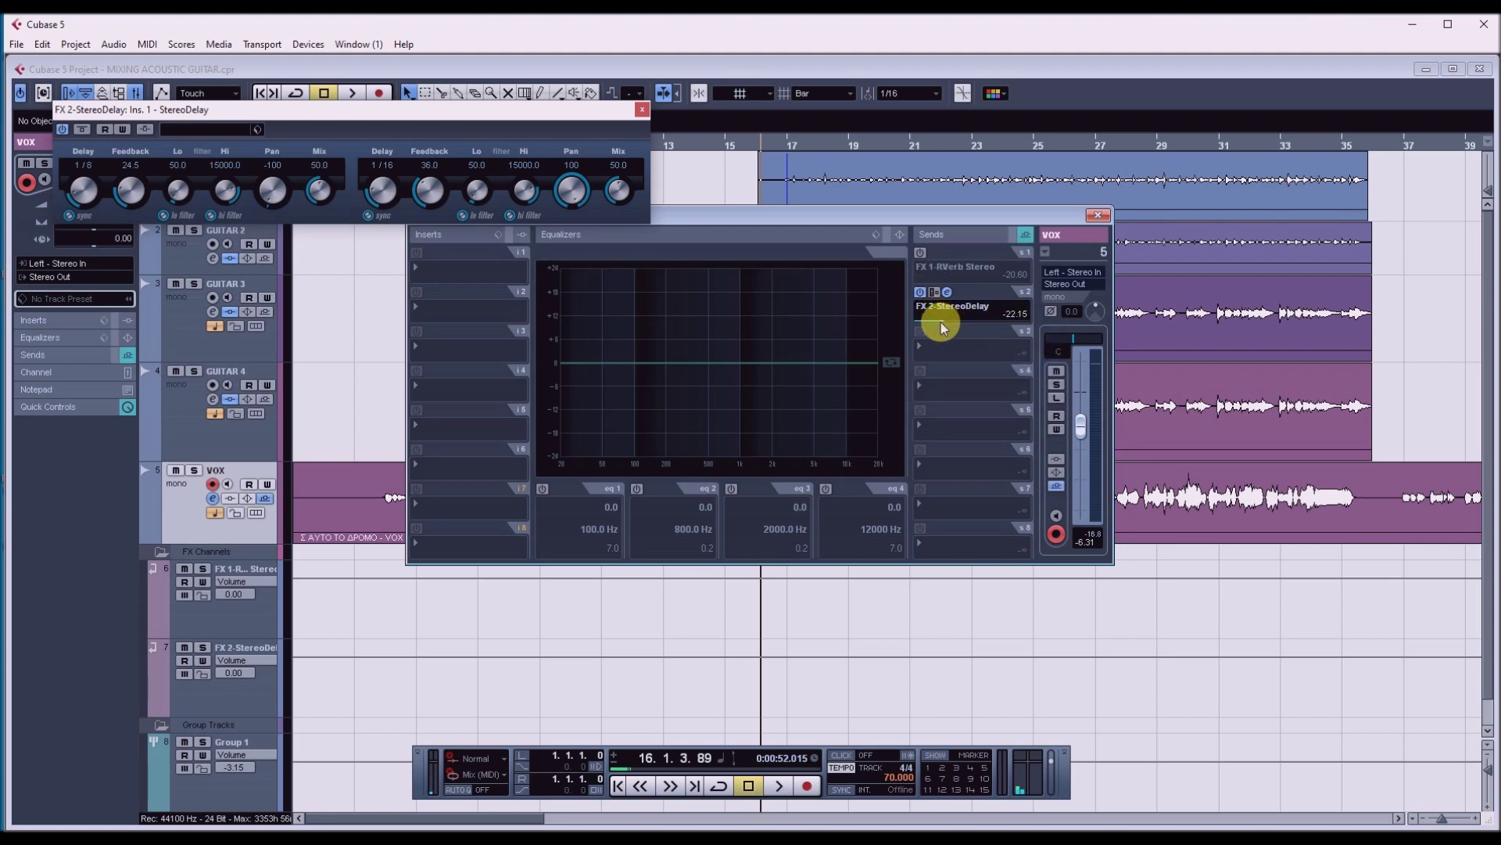
left_click_drag(935, 322, 936, 324)
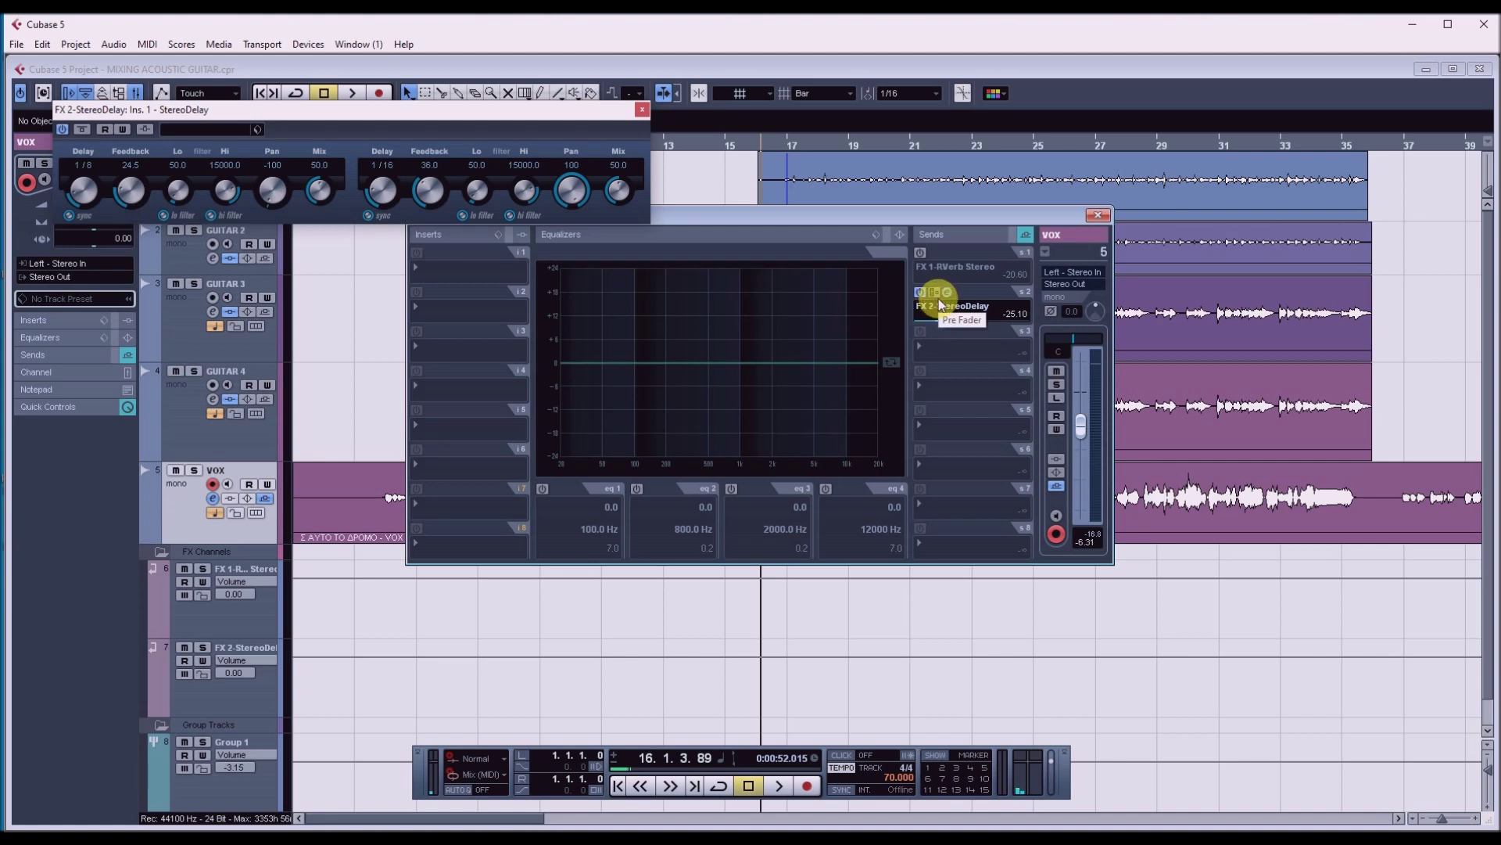
Play the vocal passage from bar 16 repeatedly to audition the delay send.
key("space")
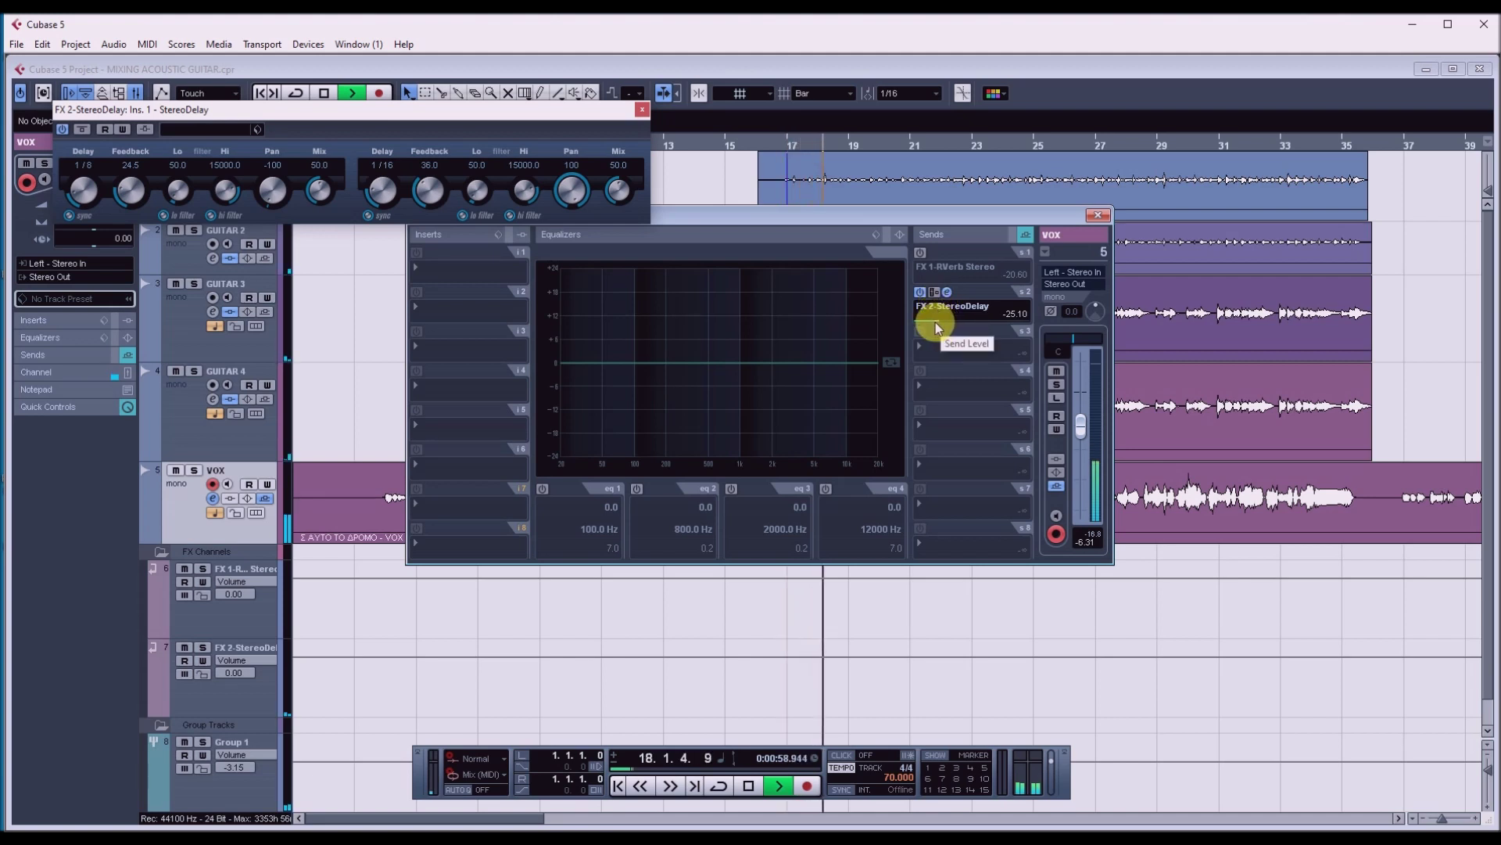
key("space")
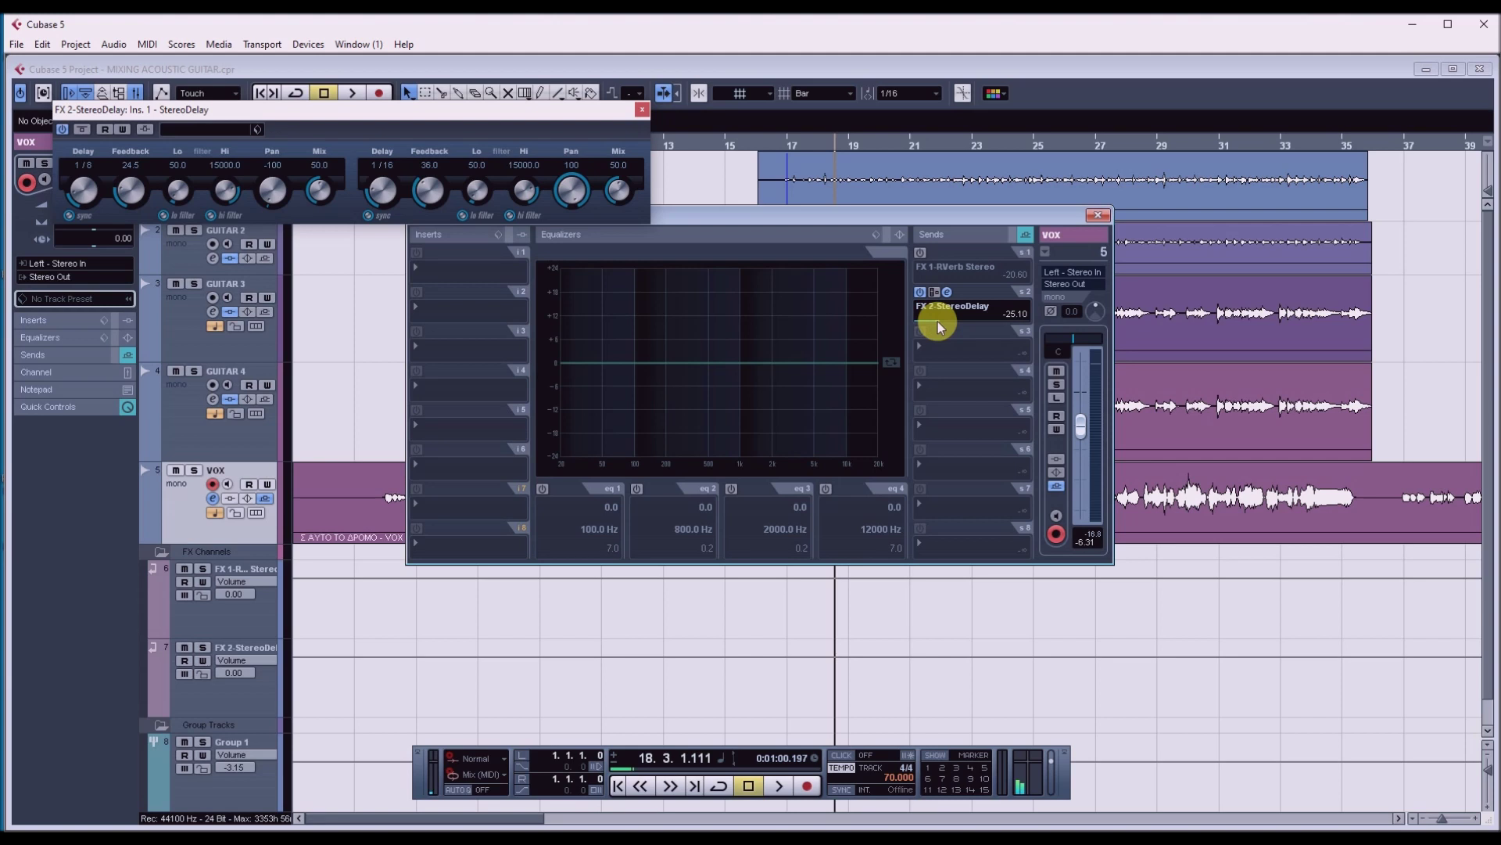
key("KP_0")
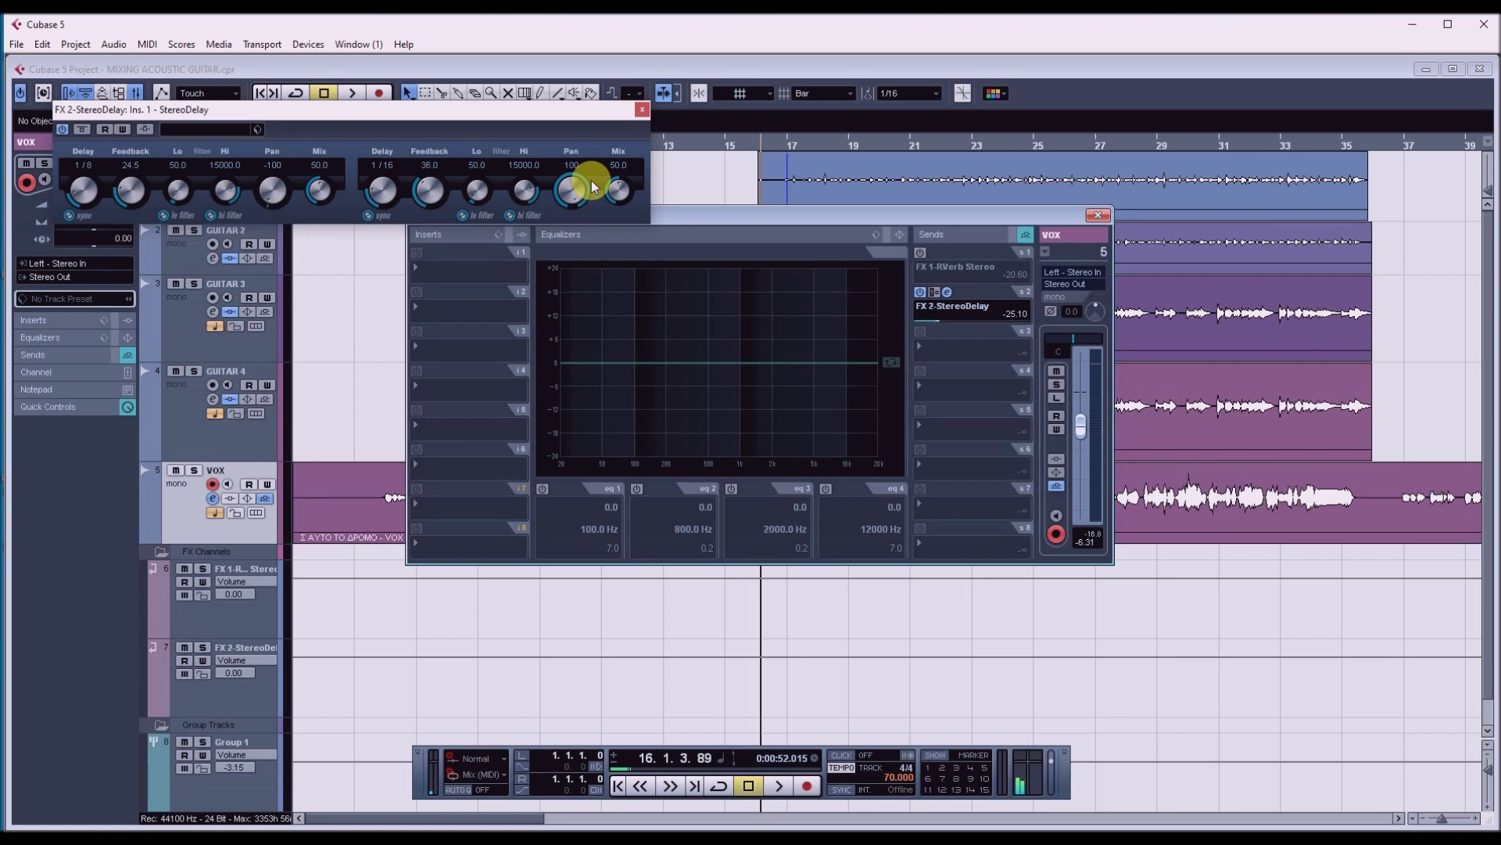
key("space")
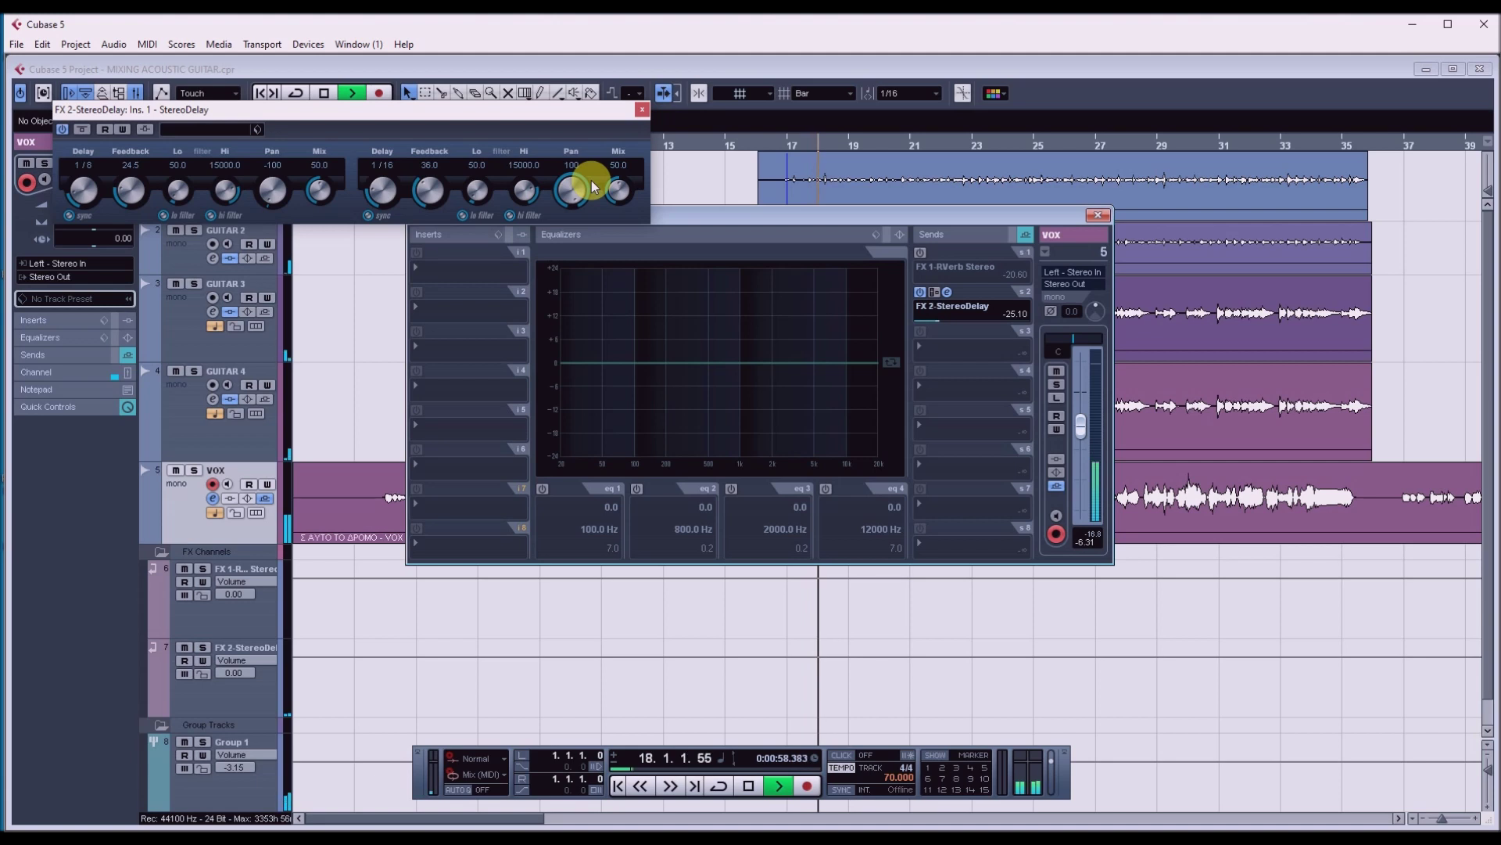
Raise the VOX send level to FX 2-StereoDelay to -19.17 and play the passage again.
key("space")
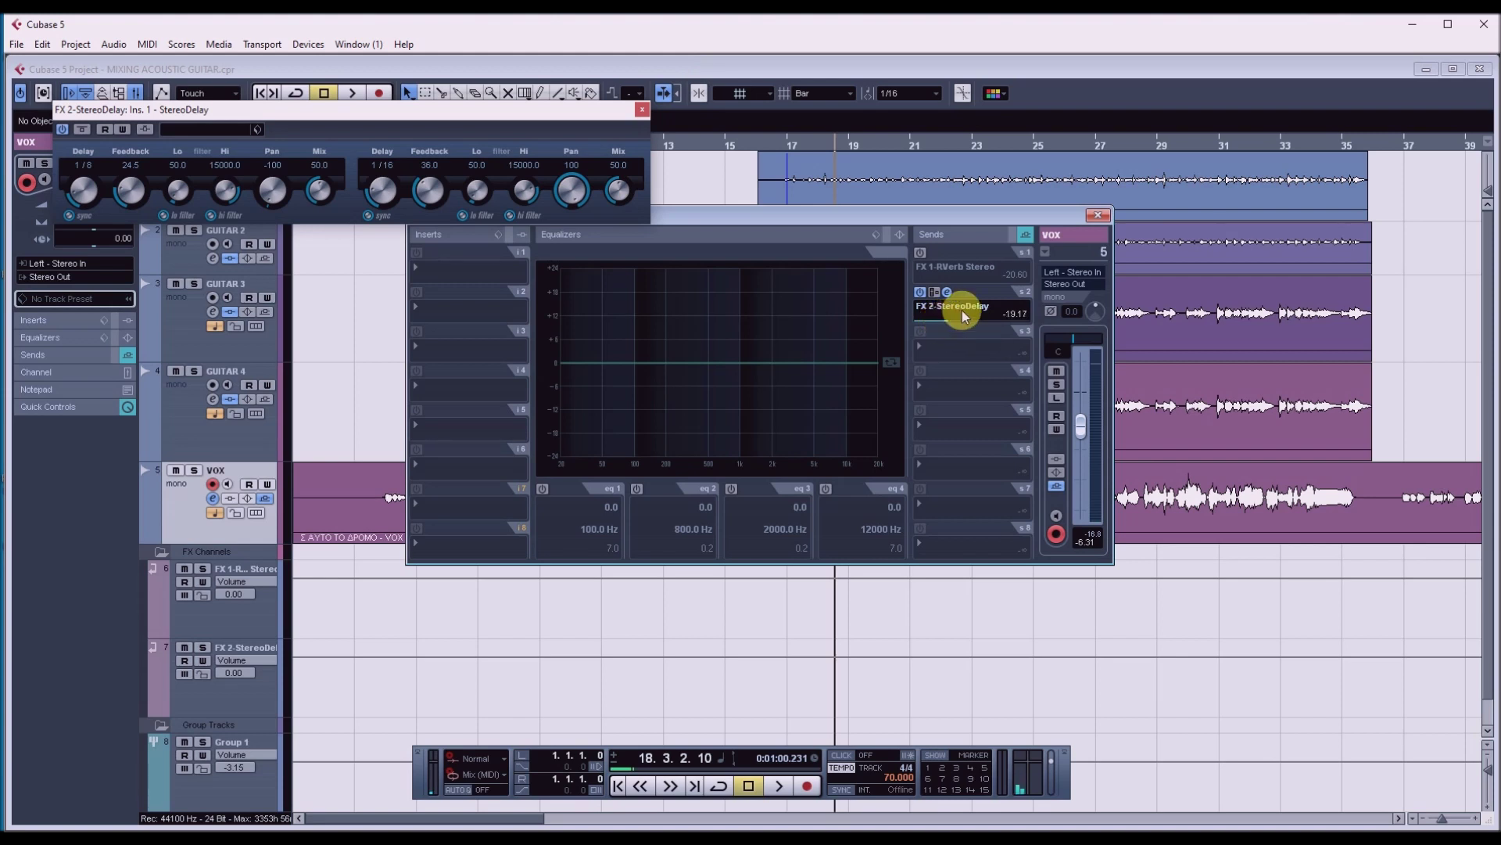
key("space")
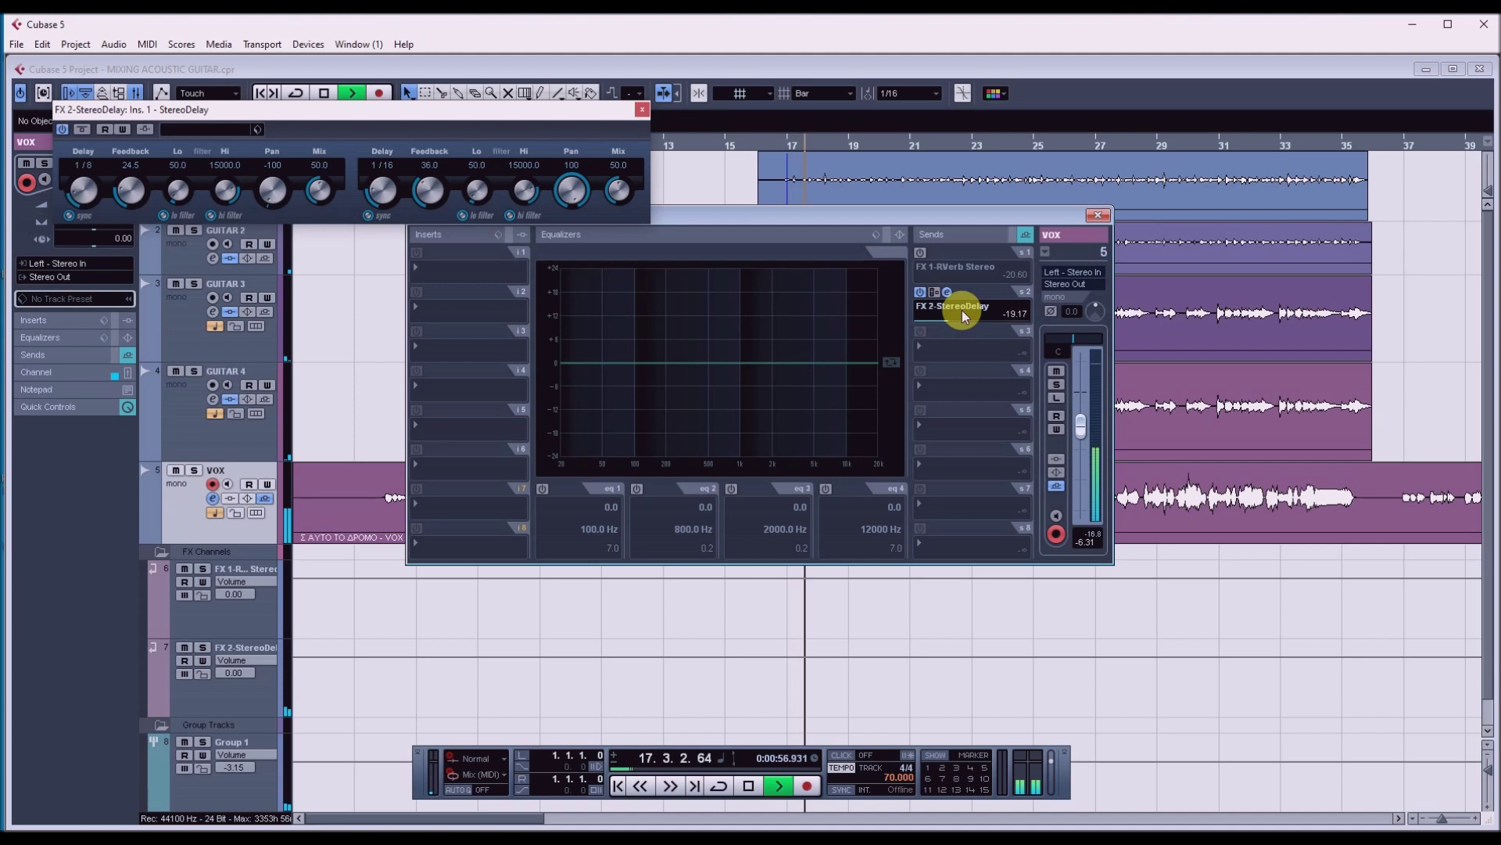
key("space")
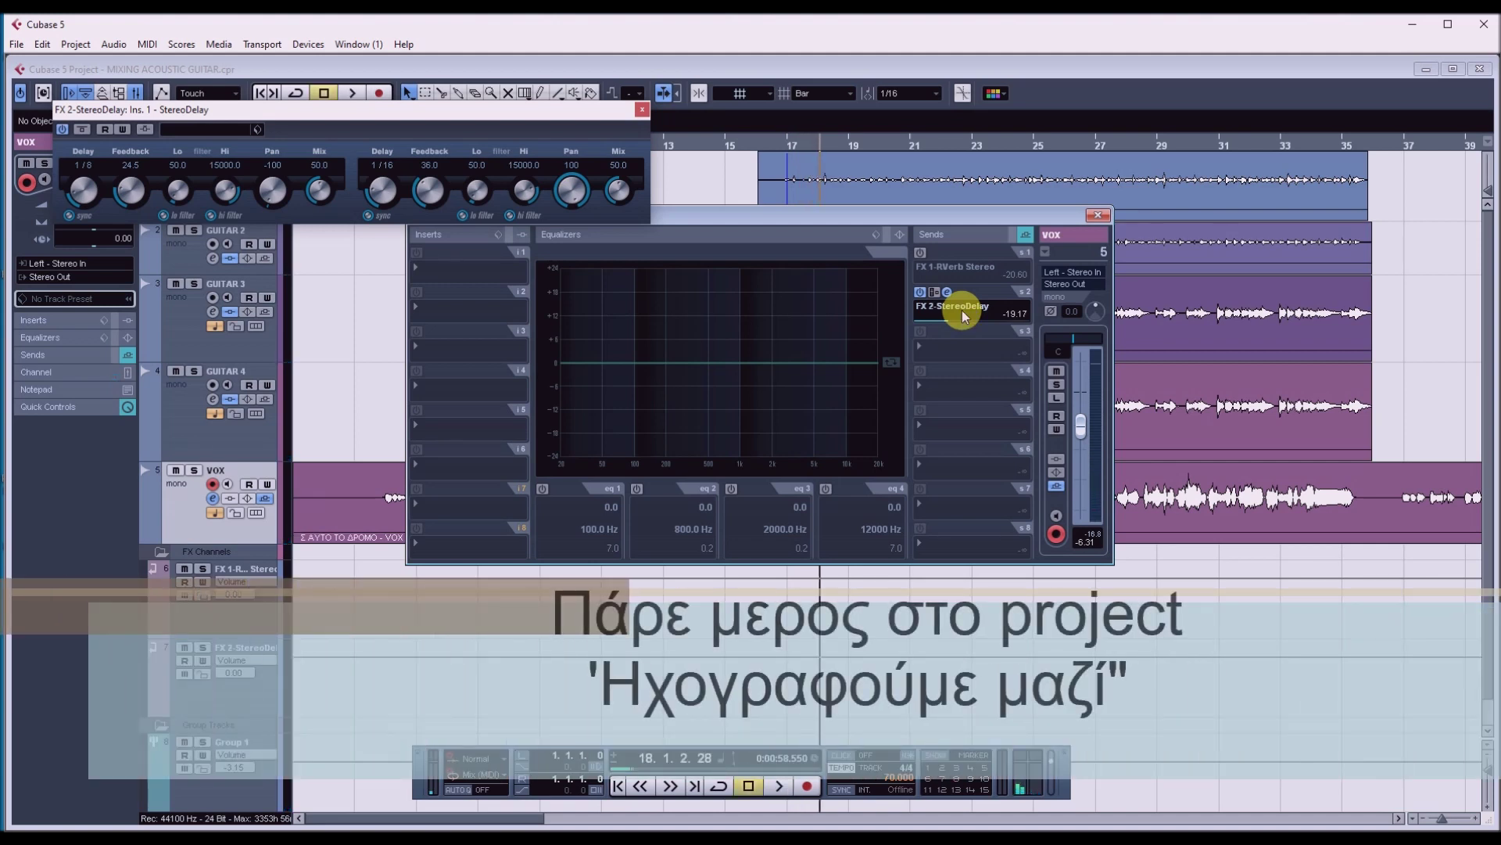
Lower the VOX send level to FX 2-StereoDelay to -27.89 while auditioning the vocal from bar 16.
left_click_drag(944, 330, 939, 328)
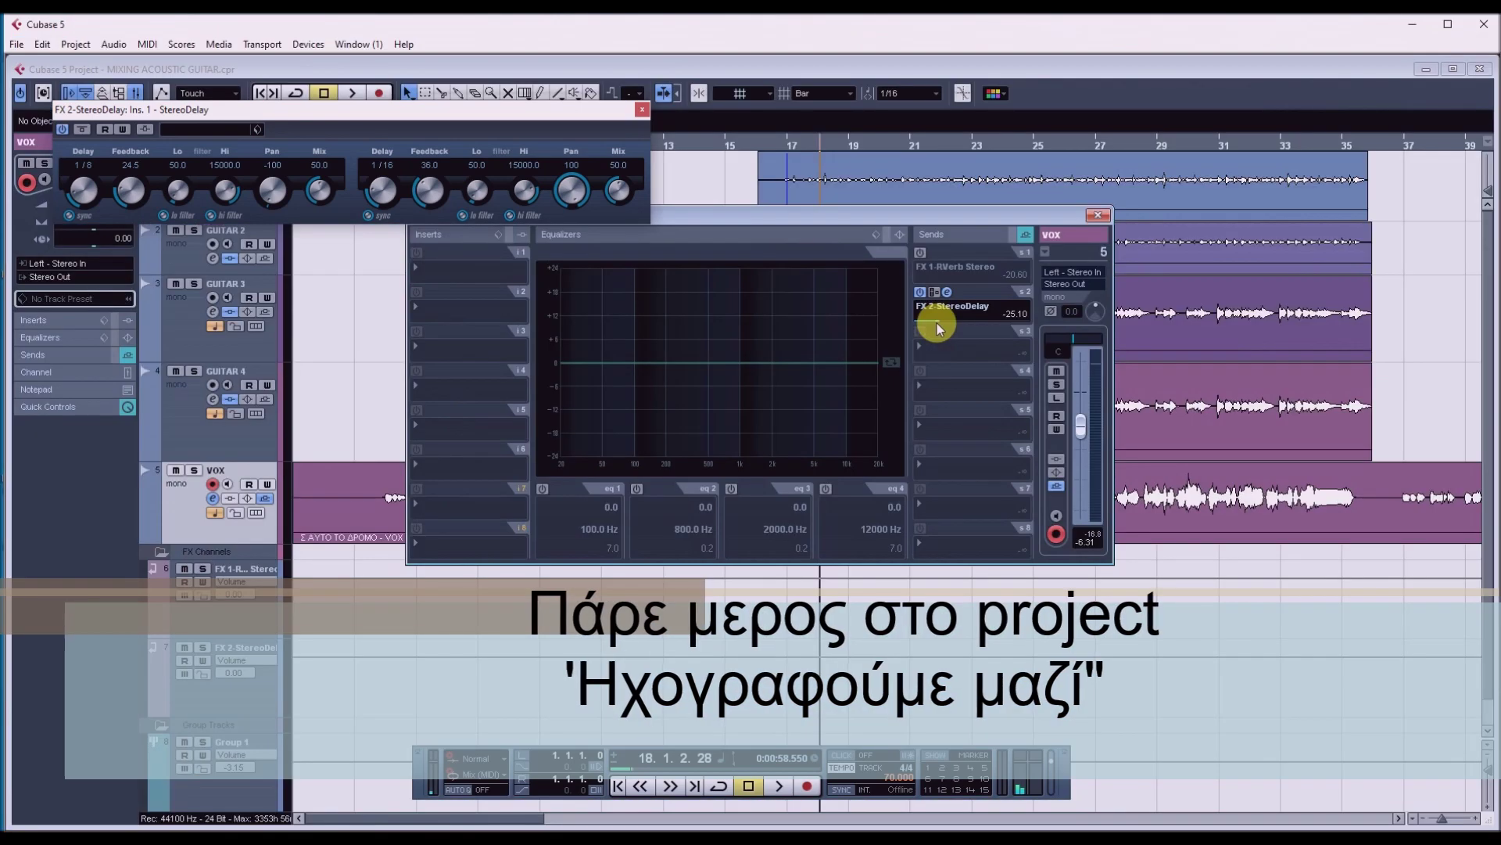
left_click_drag(939, 328, 937, 319)
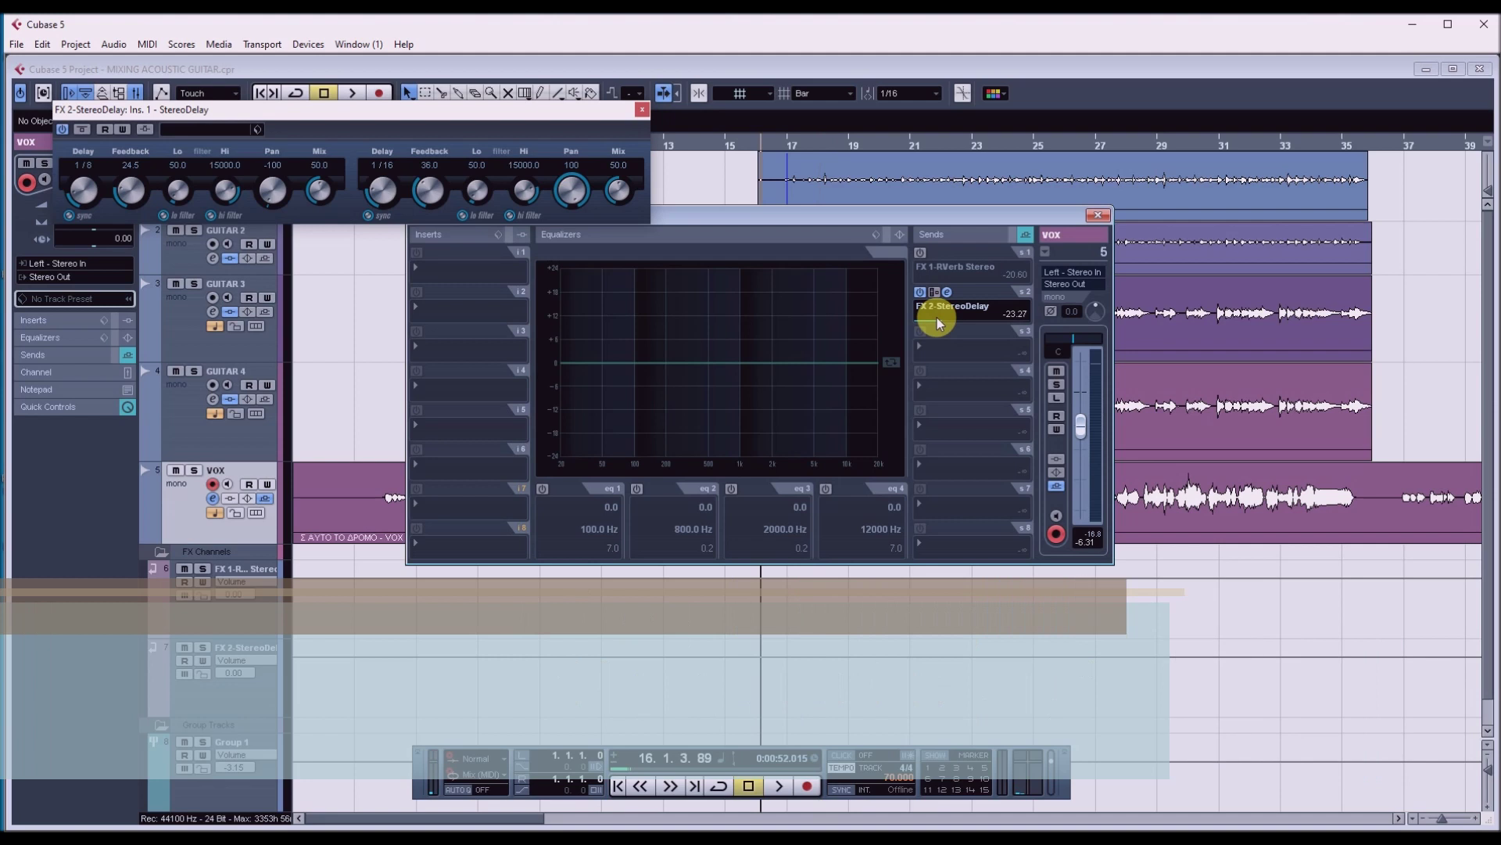
key("space")
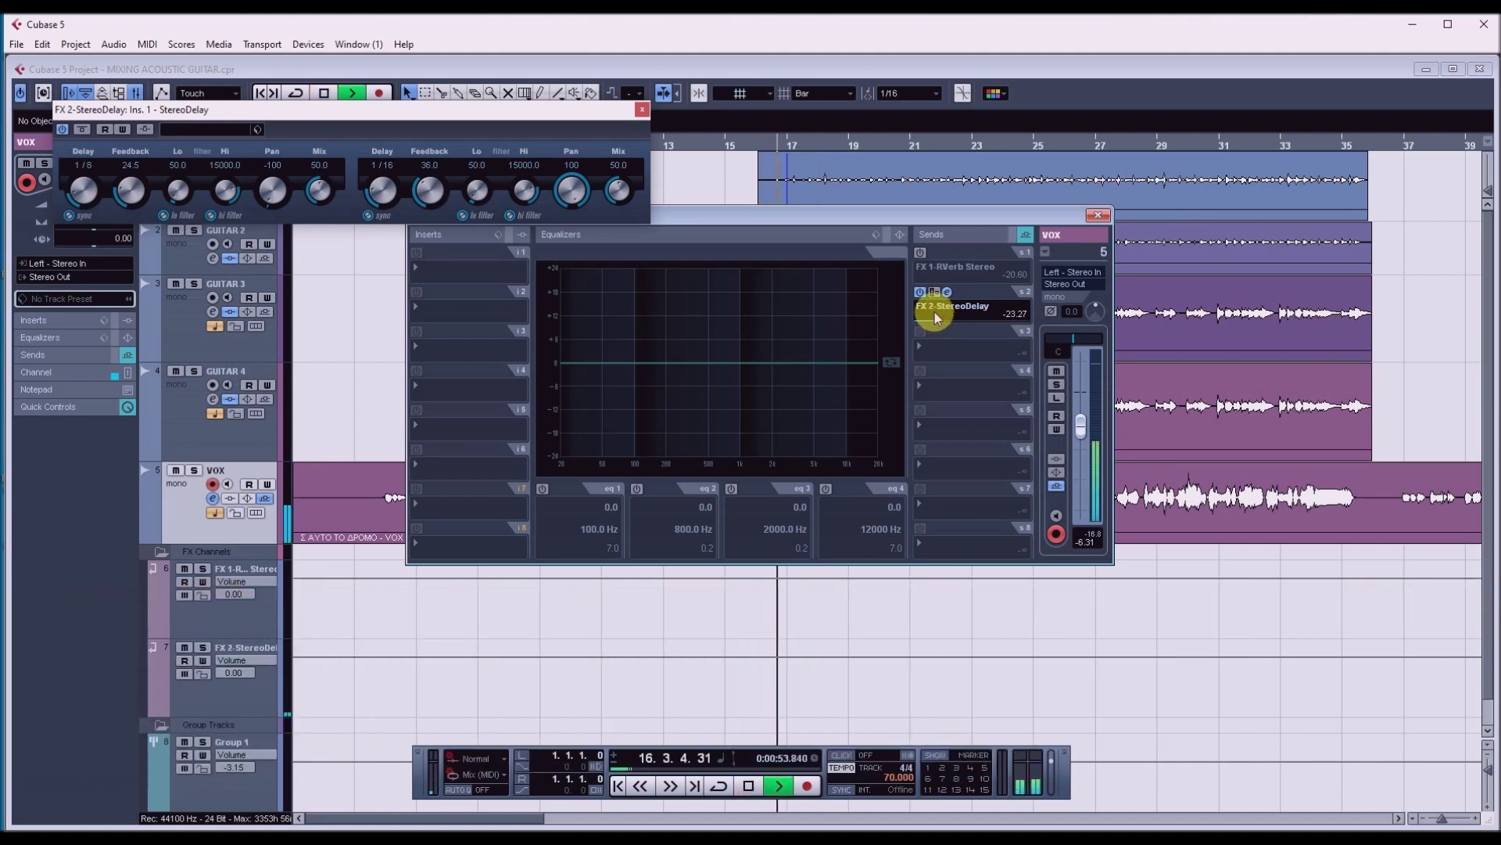
left_click_drag(939, 327, 936, 327)
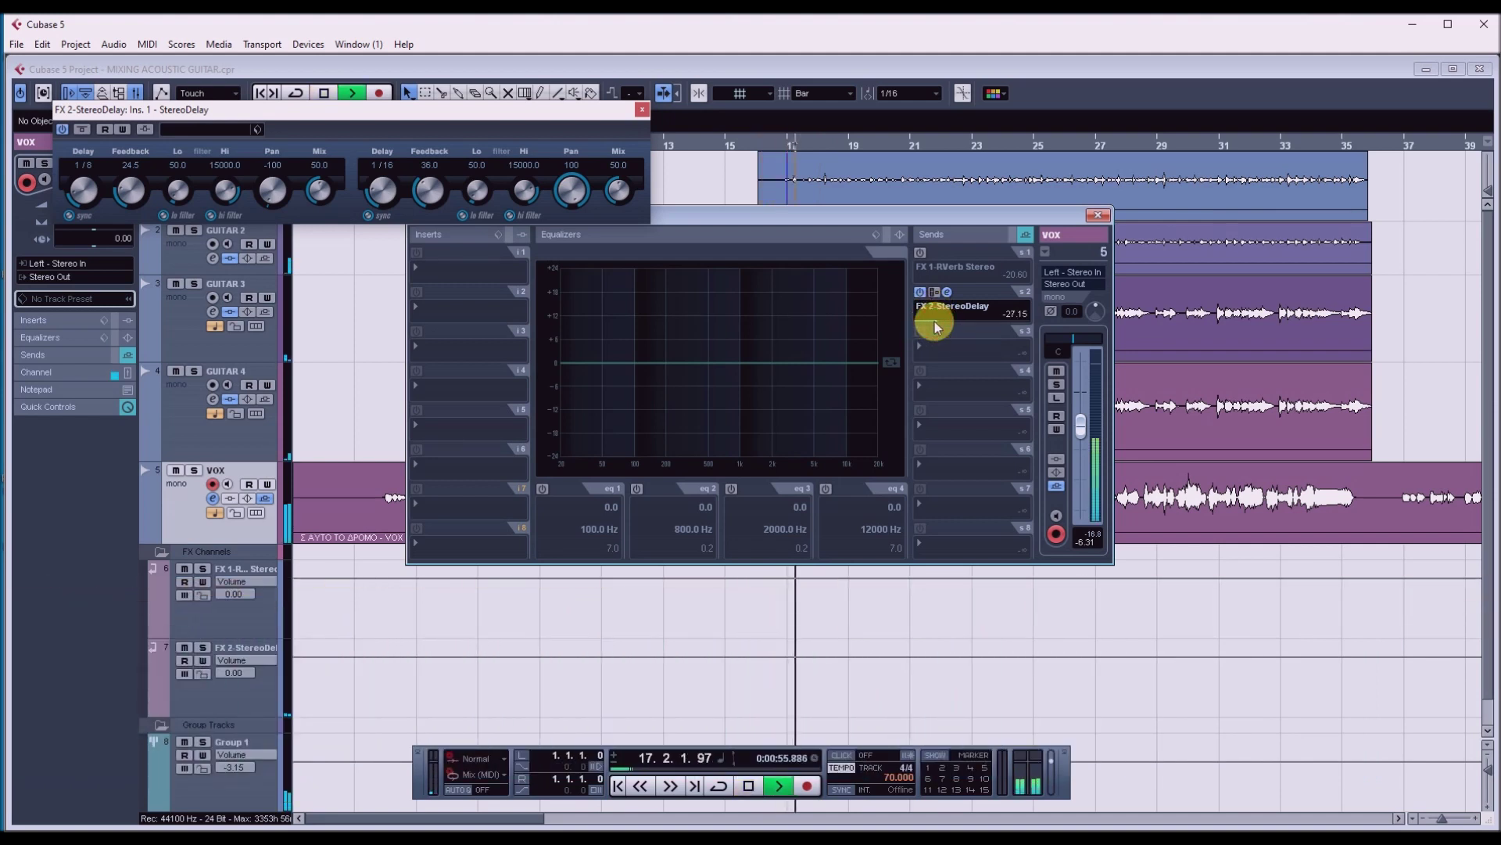
scroll(939, 327, "up", 2)
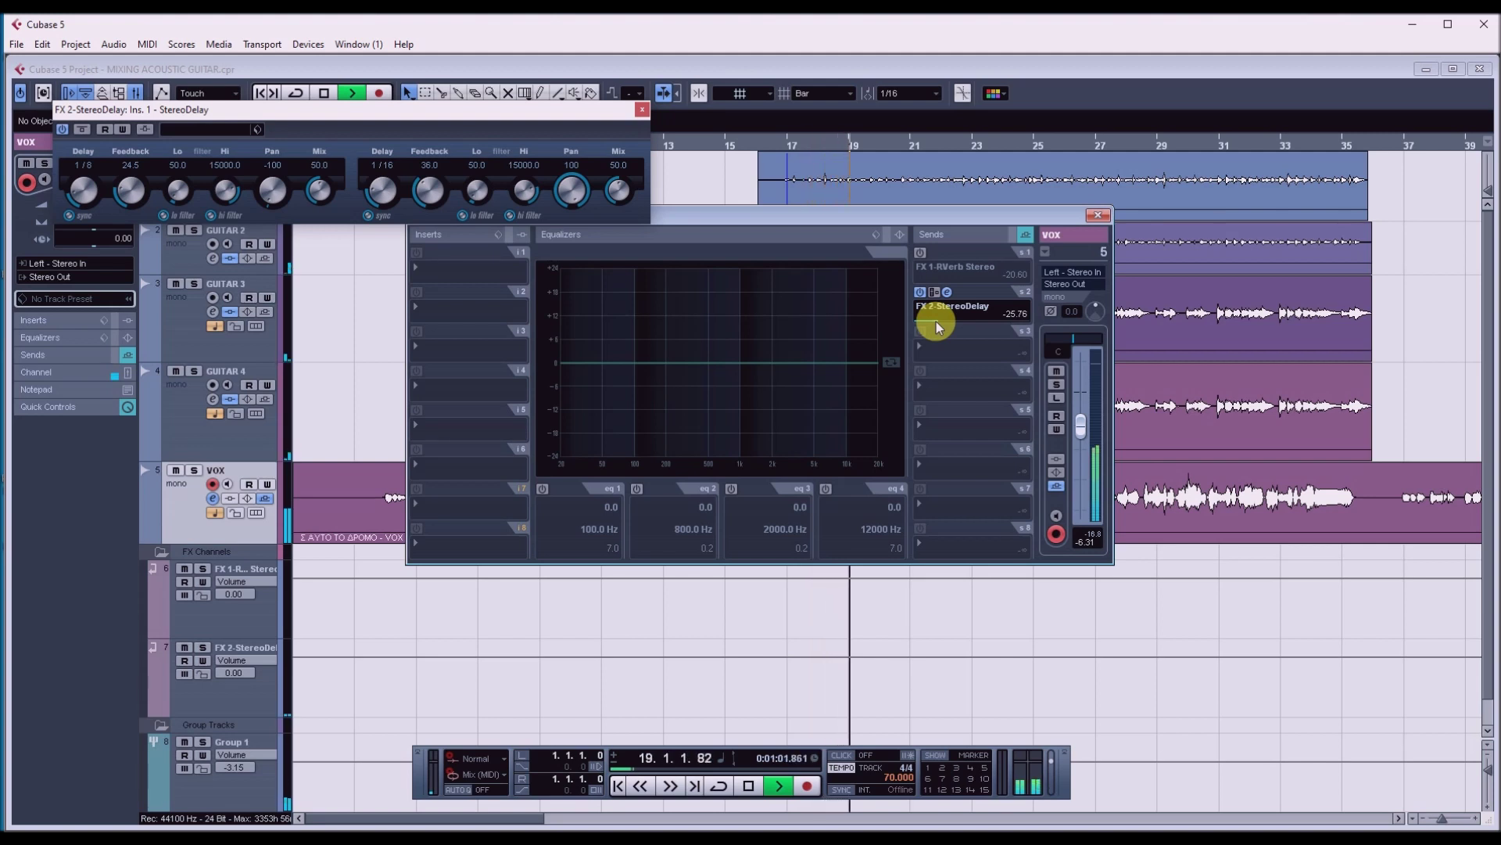
scroll(938, 327, "down", 4)
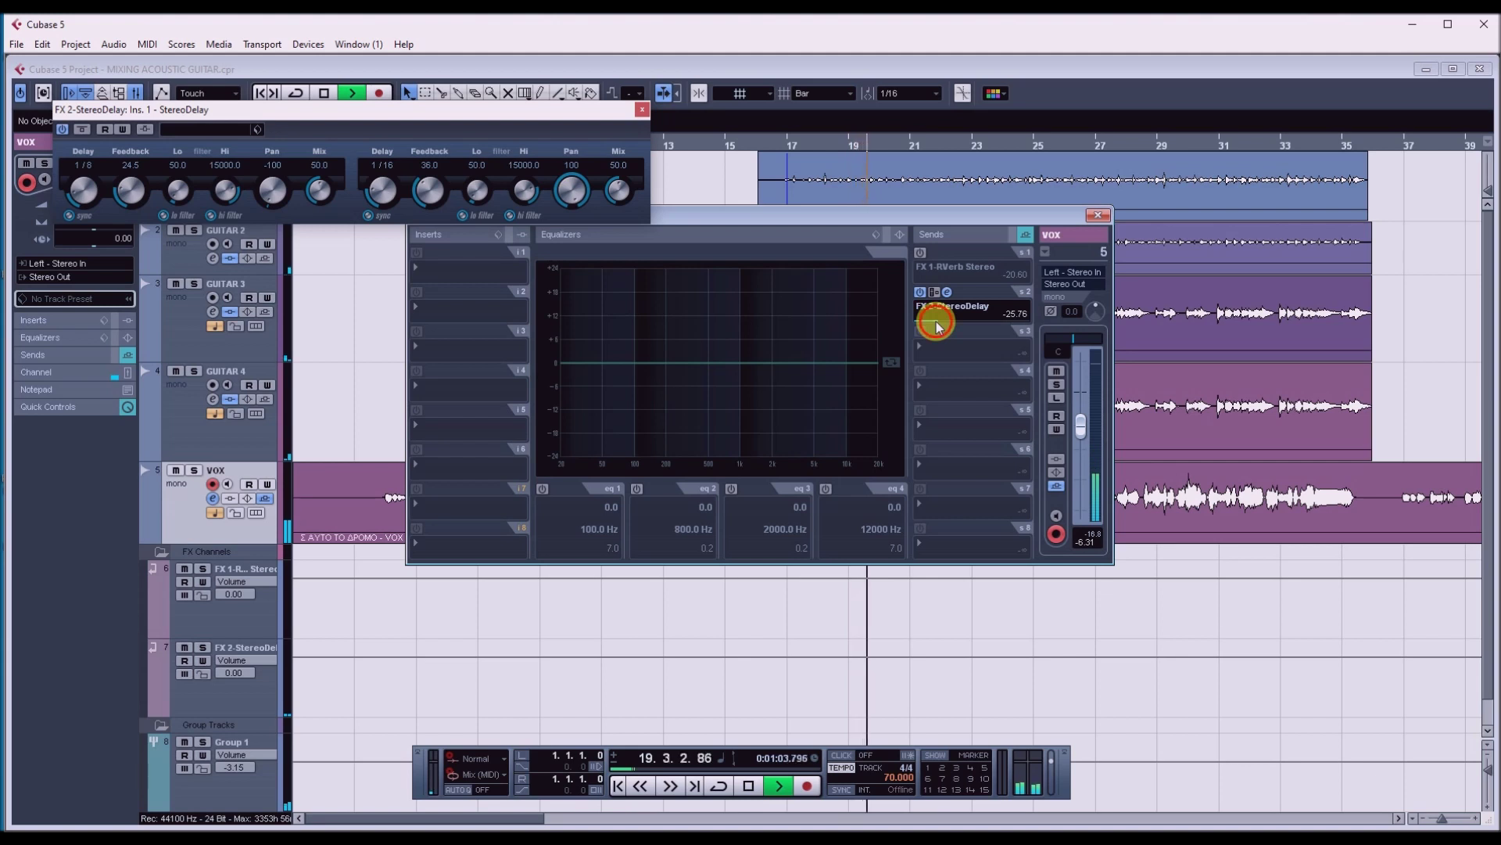
key("space")
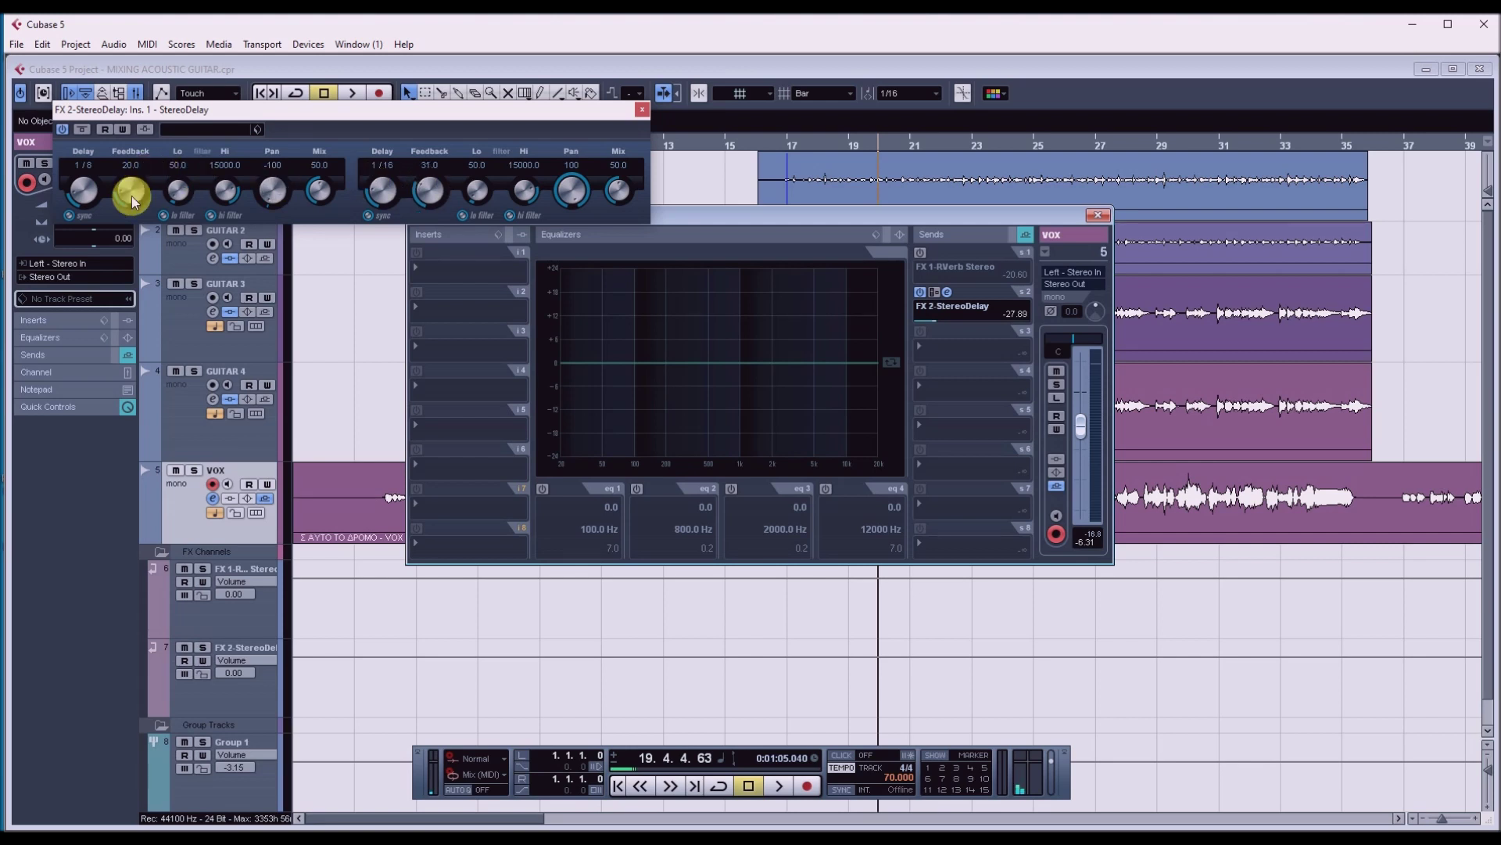
Set the StereoDelay feedback to 20.0 for the first delay and 17.0 for the second while replaying the vocal passage.
left_click_drag(135, 202, 167, 191)
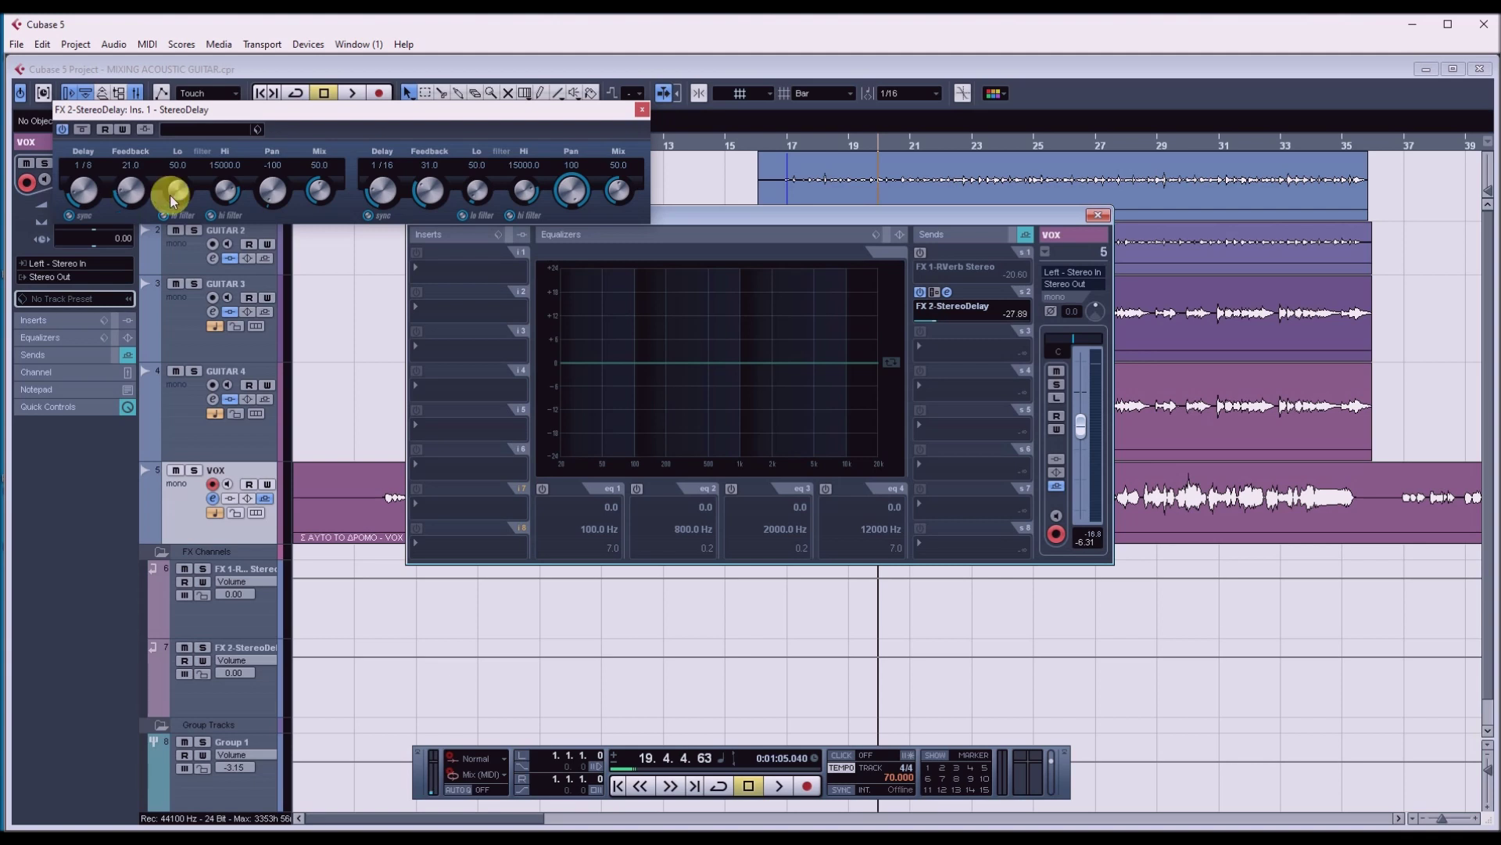
key("space")
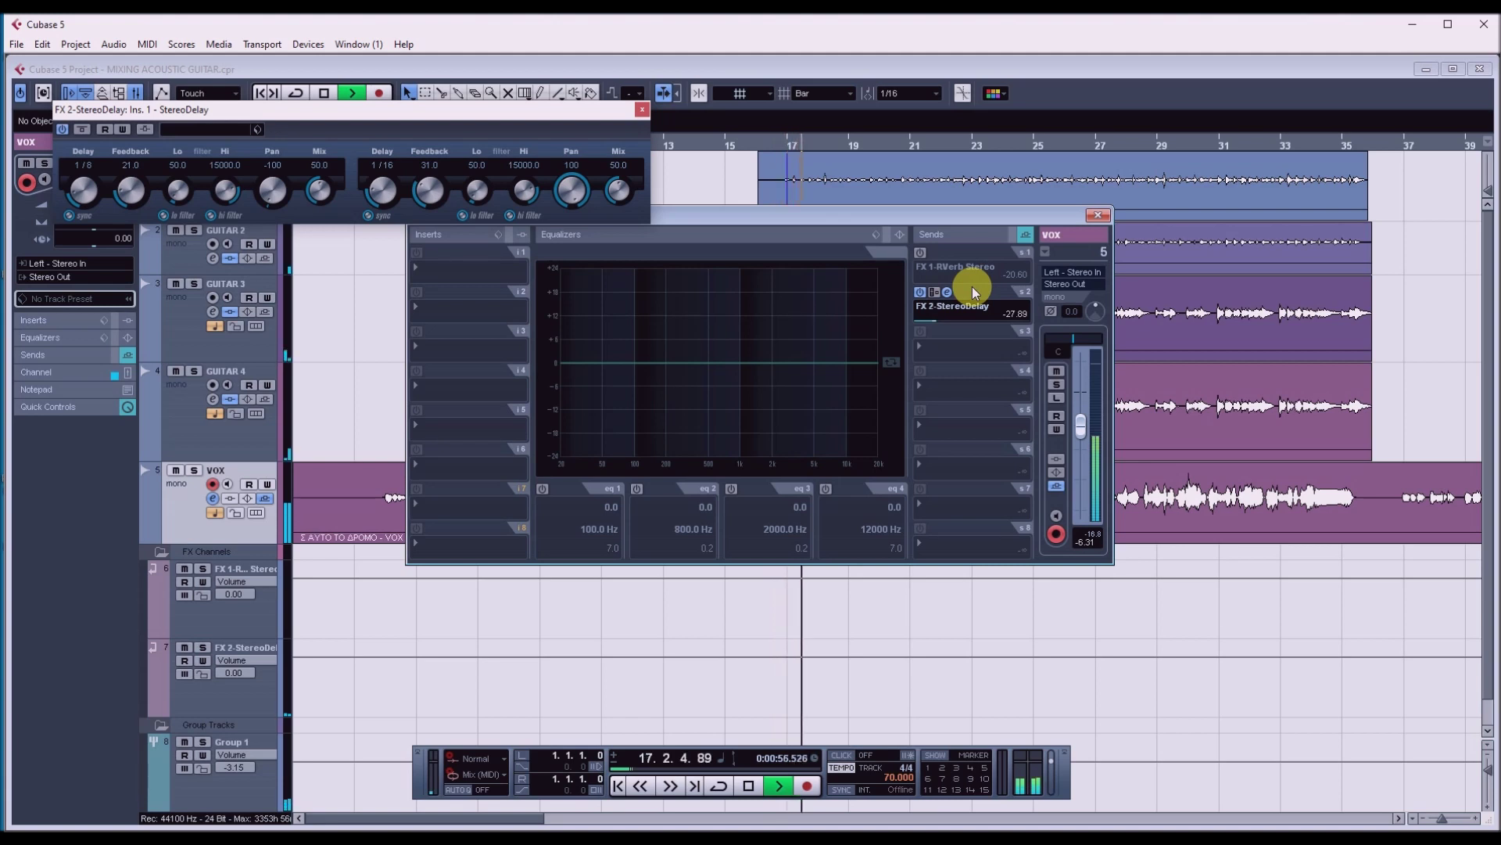
key("space")
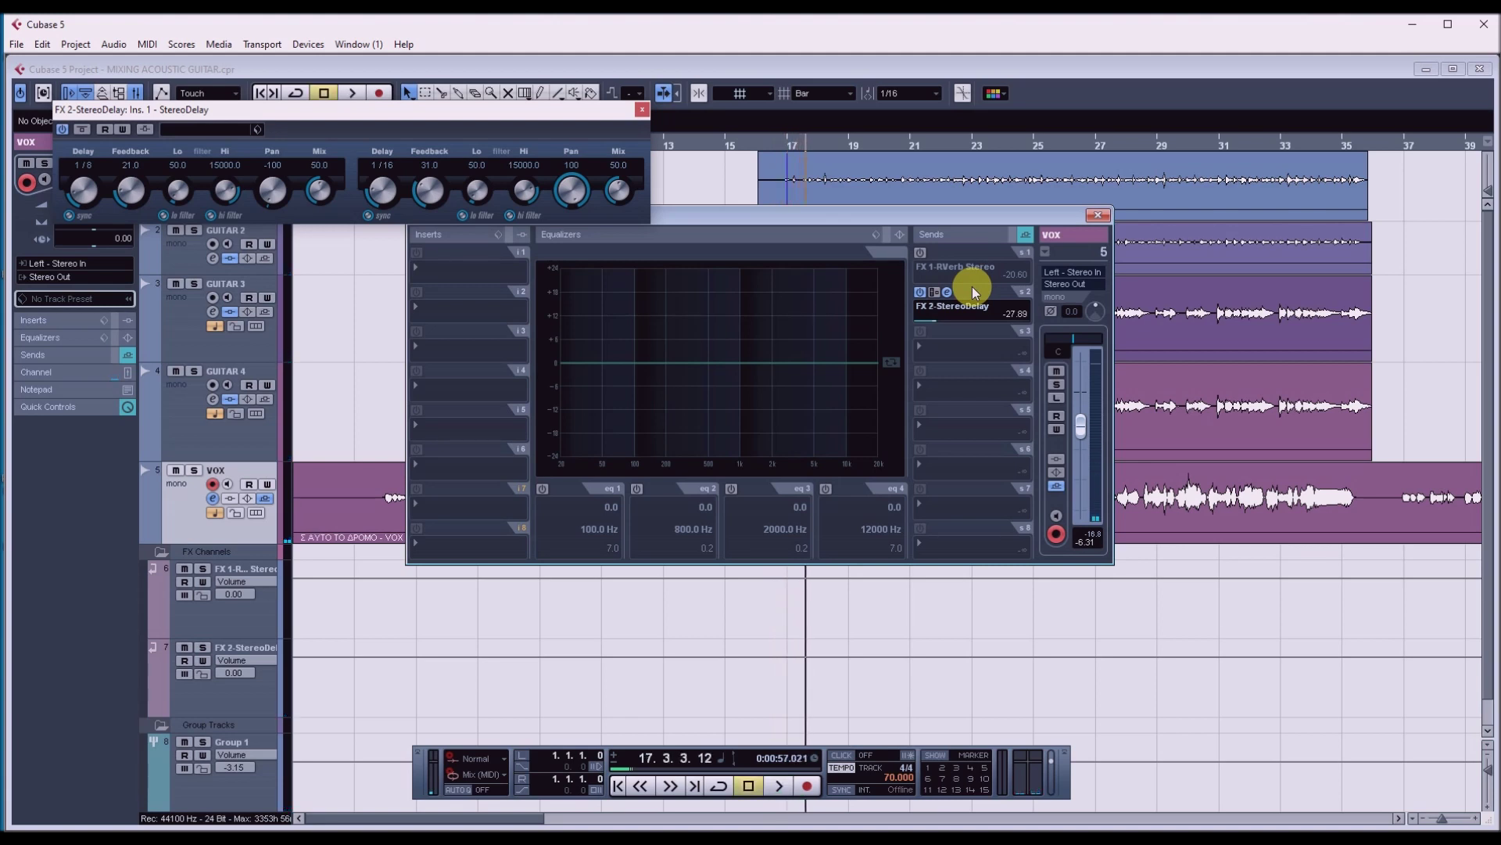
key("KP_0")
key("space")
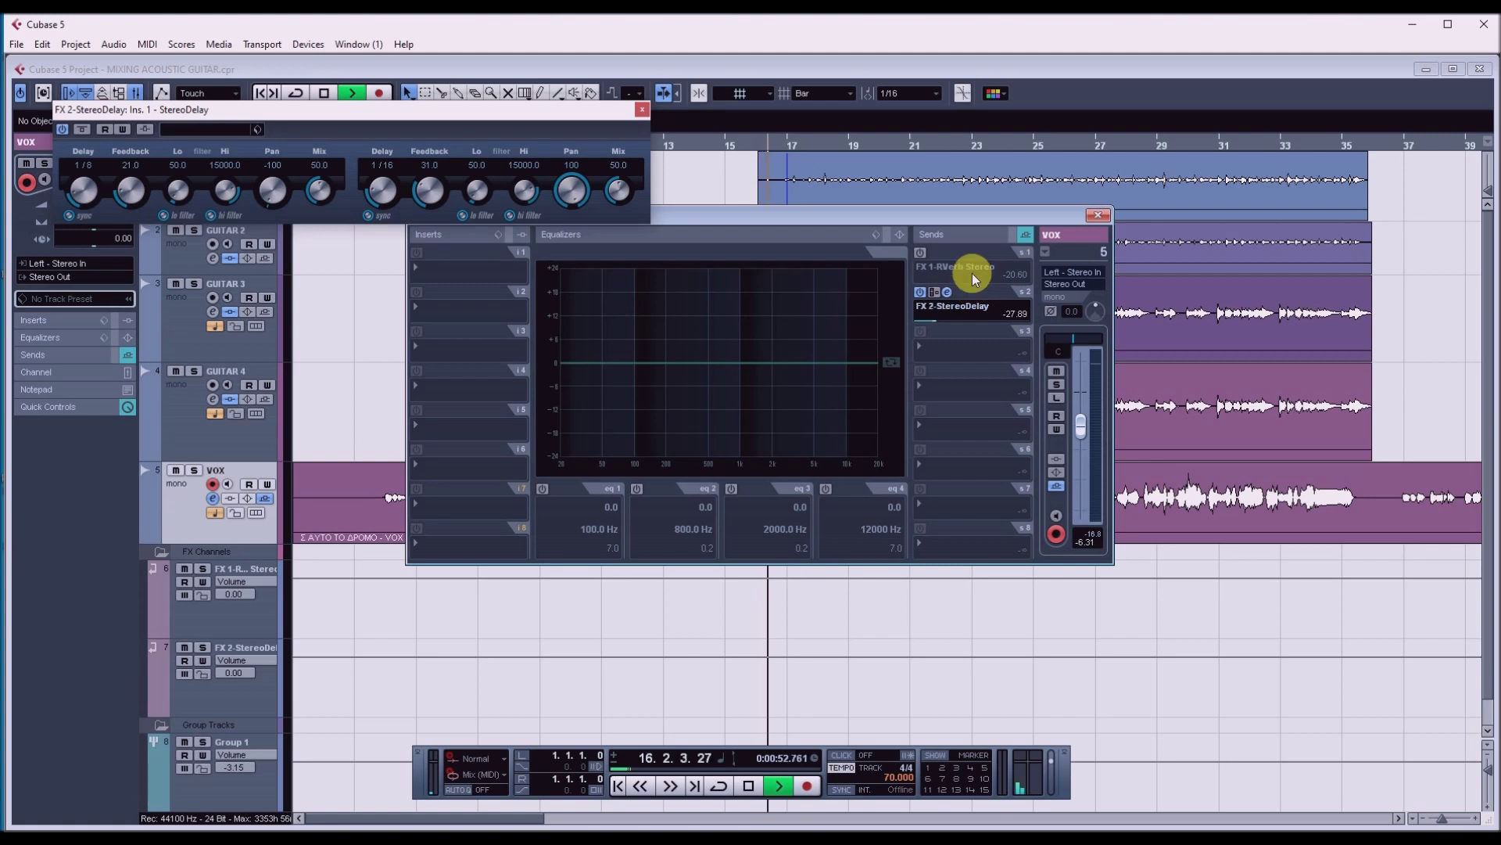
left_click_drag(429, 186, 429, 197)
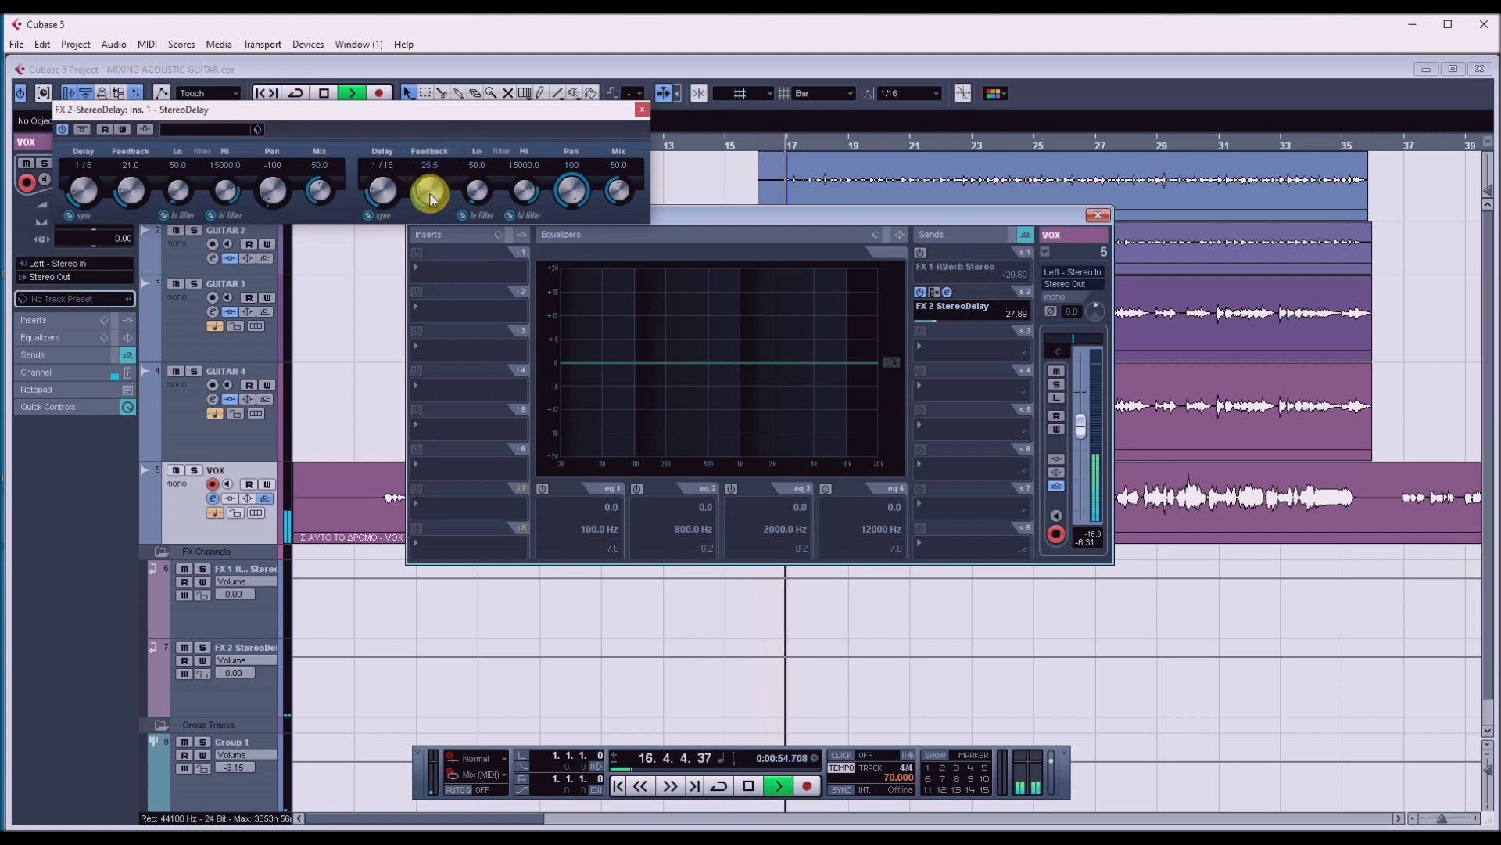
left_click_drag(133, 193, 139, 206)
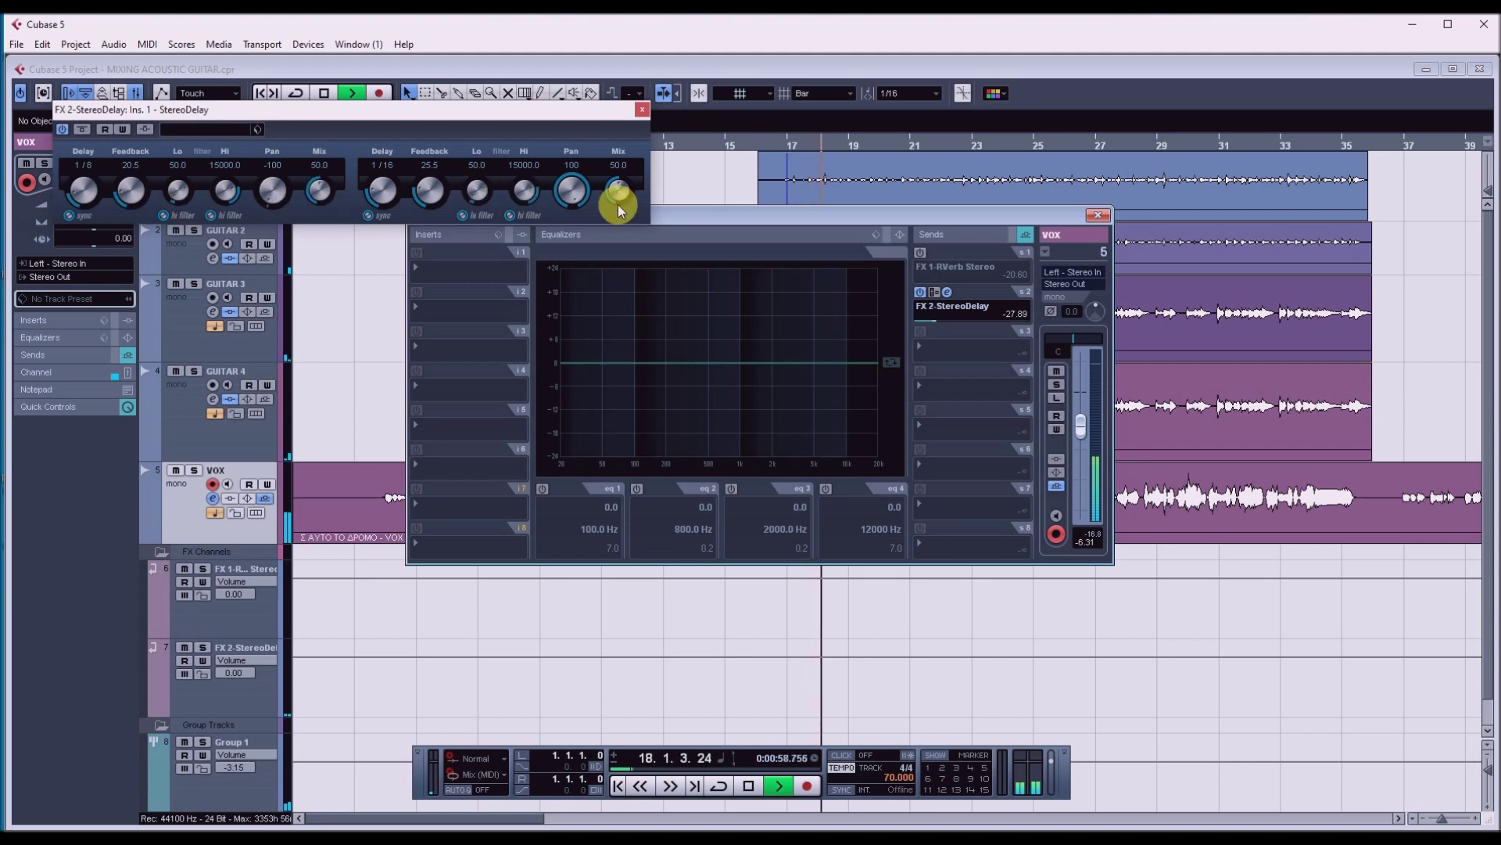
key("space")
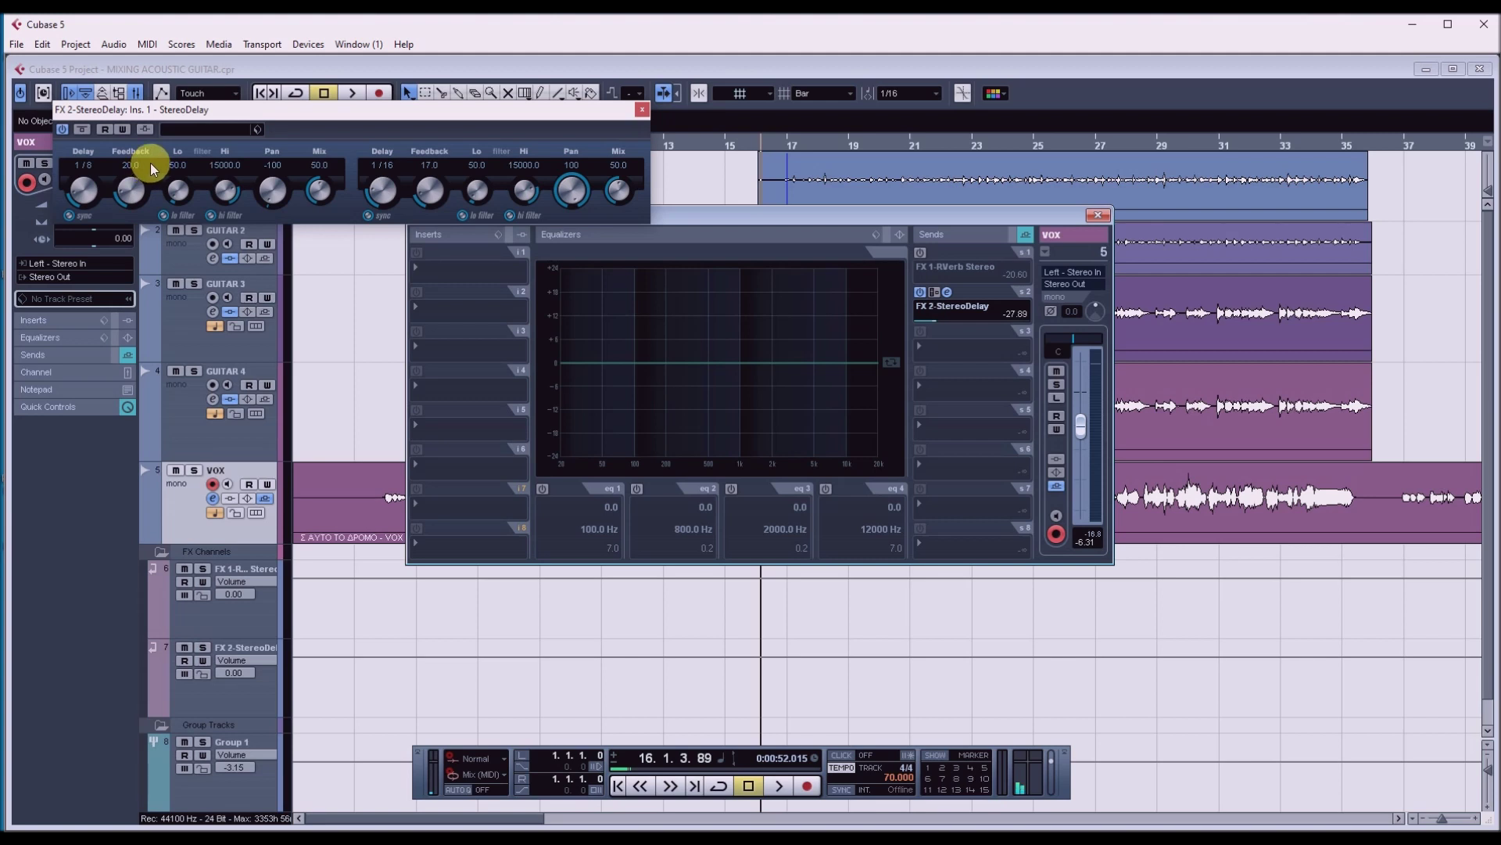
Switch the VOX send to FX 2-StereoDelay to pre-fader and mute and unmute the vocal channel during playback.
key("space")
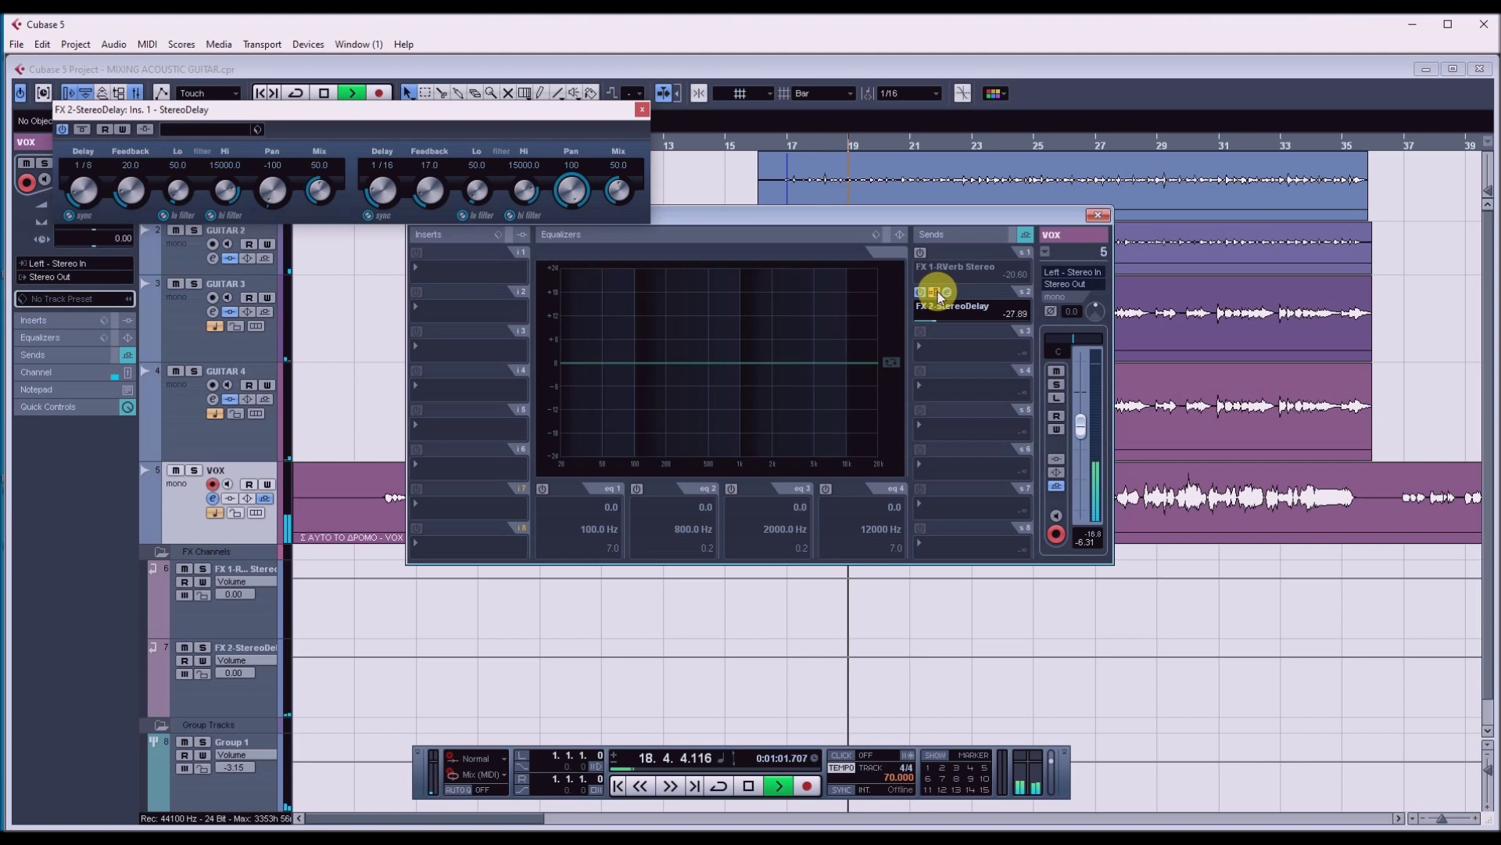
left_click(1057, 373)
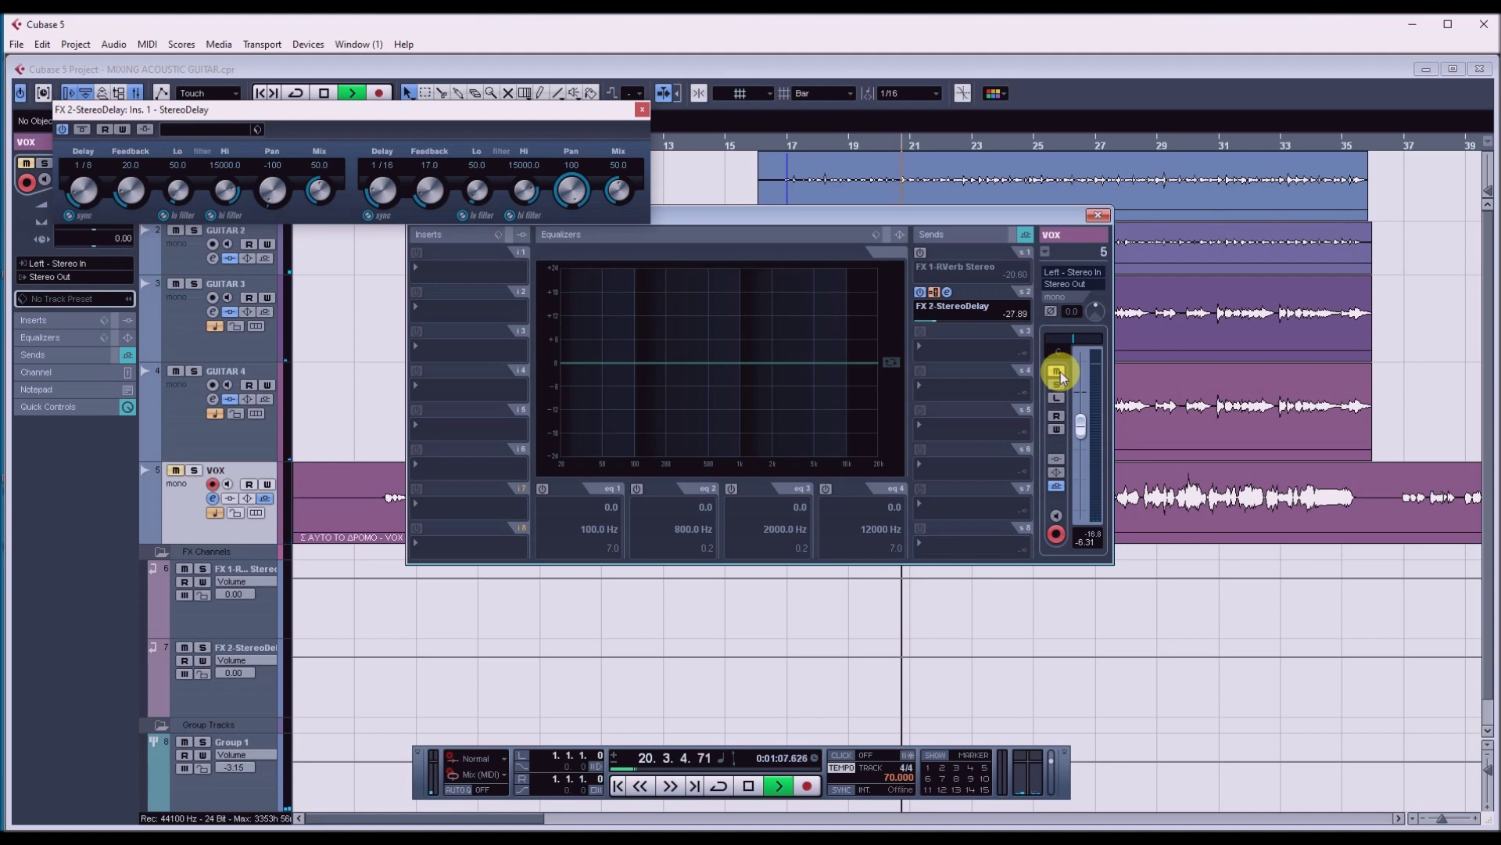
left_click(1059, 374)
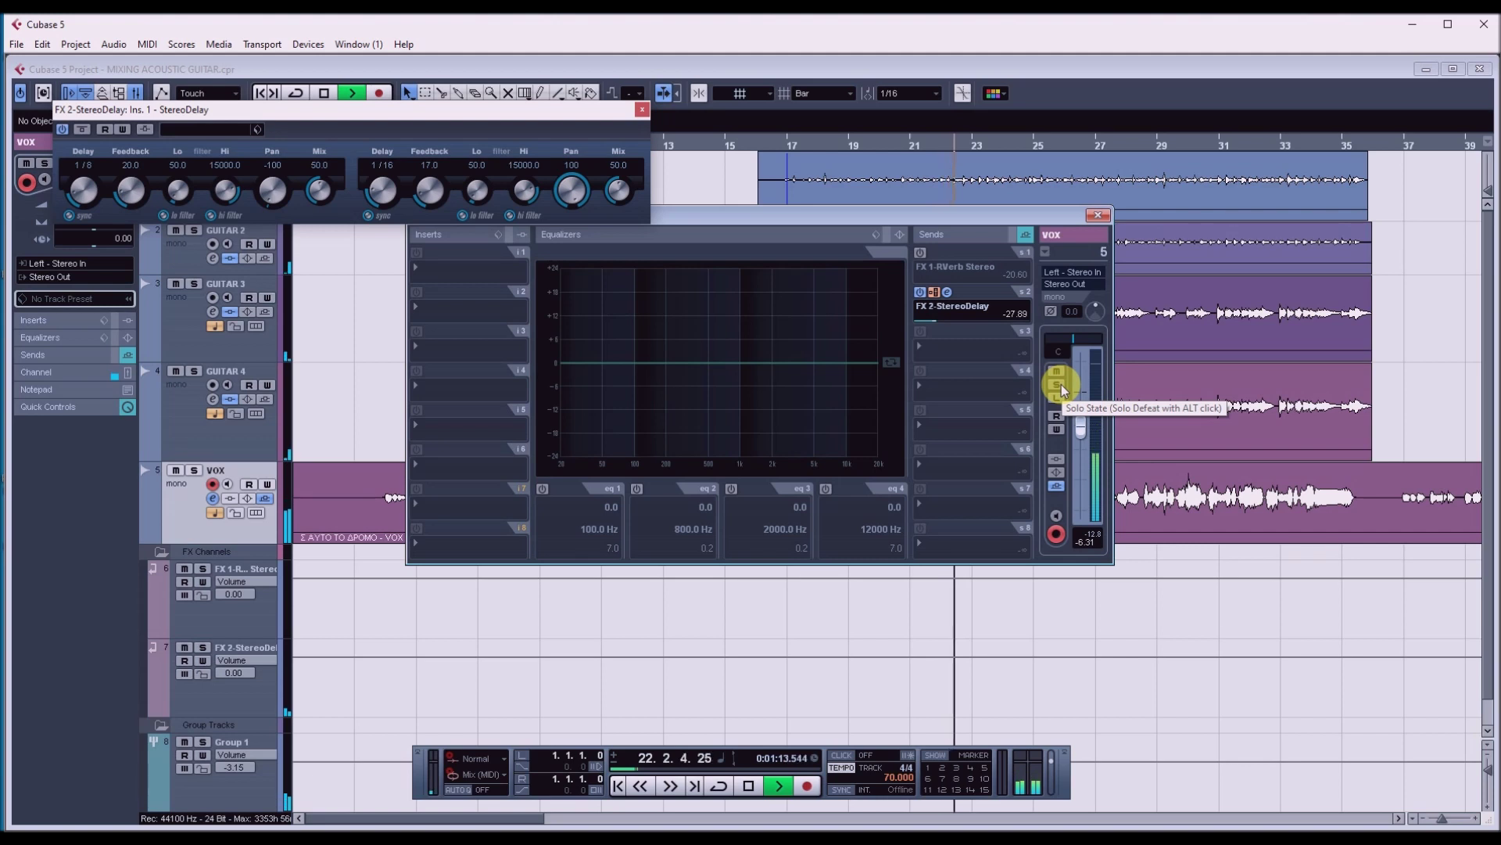
Solo the FX 2-StereoDelay channel during playback, release the solo and stop.
left_click(203, 647)
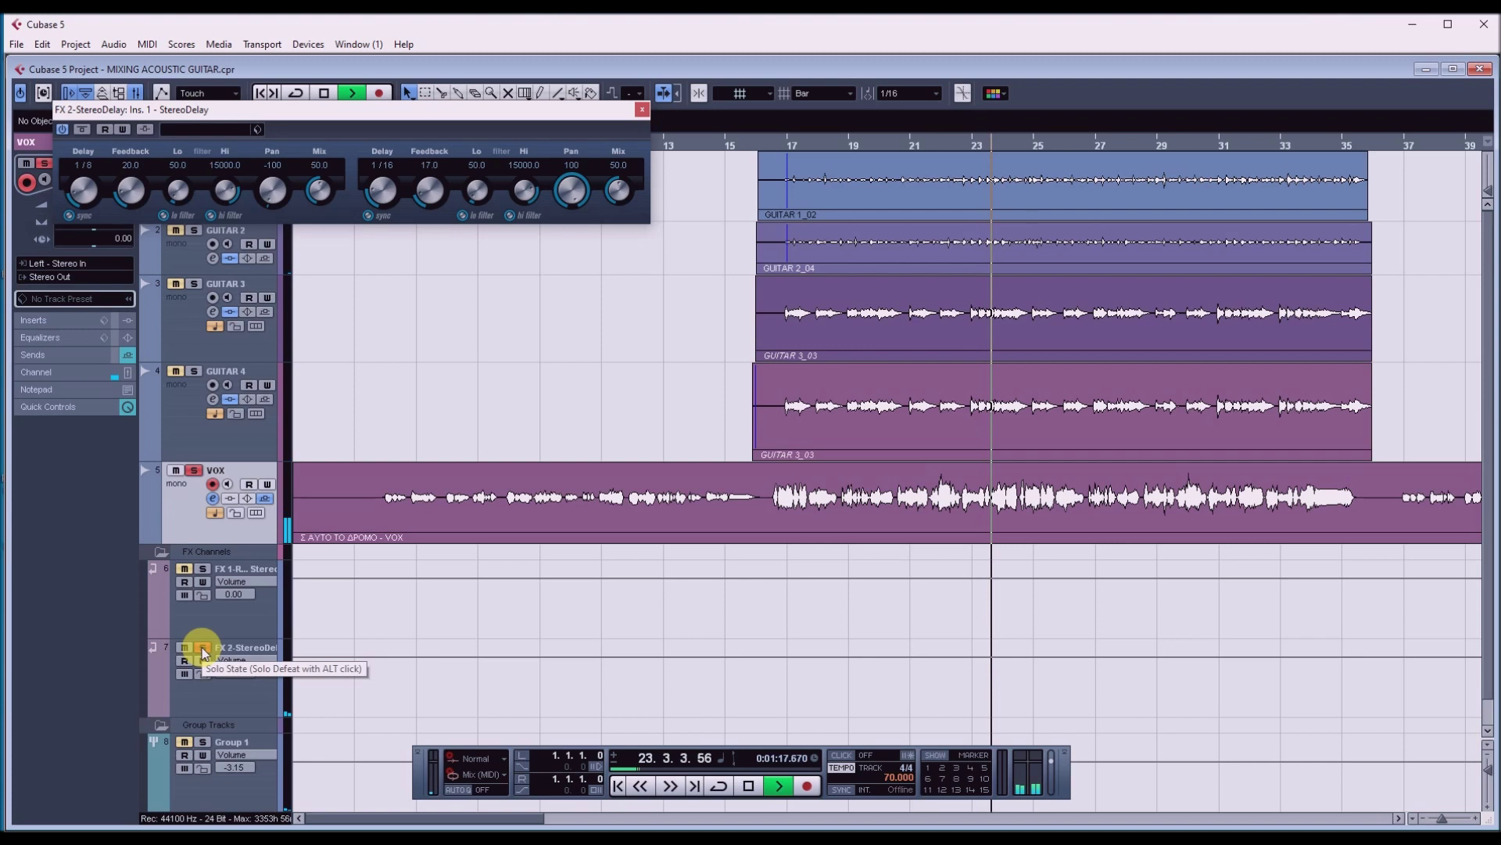
left_click(202, 650)
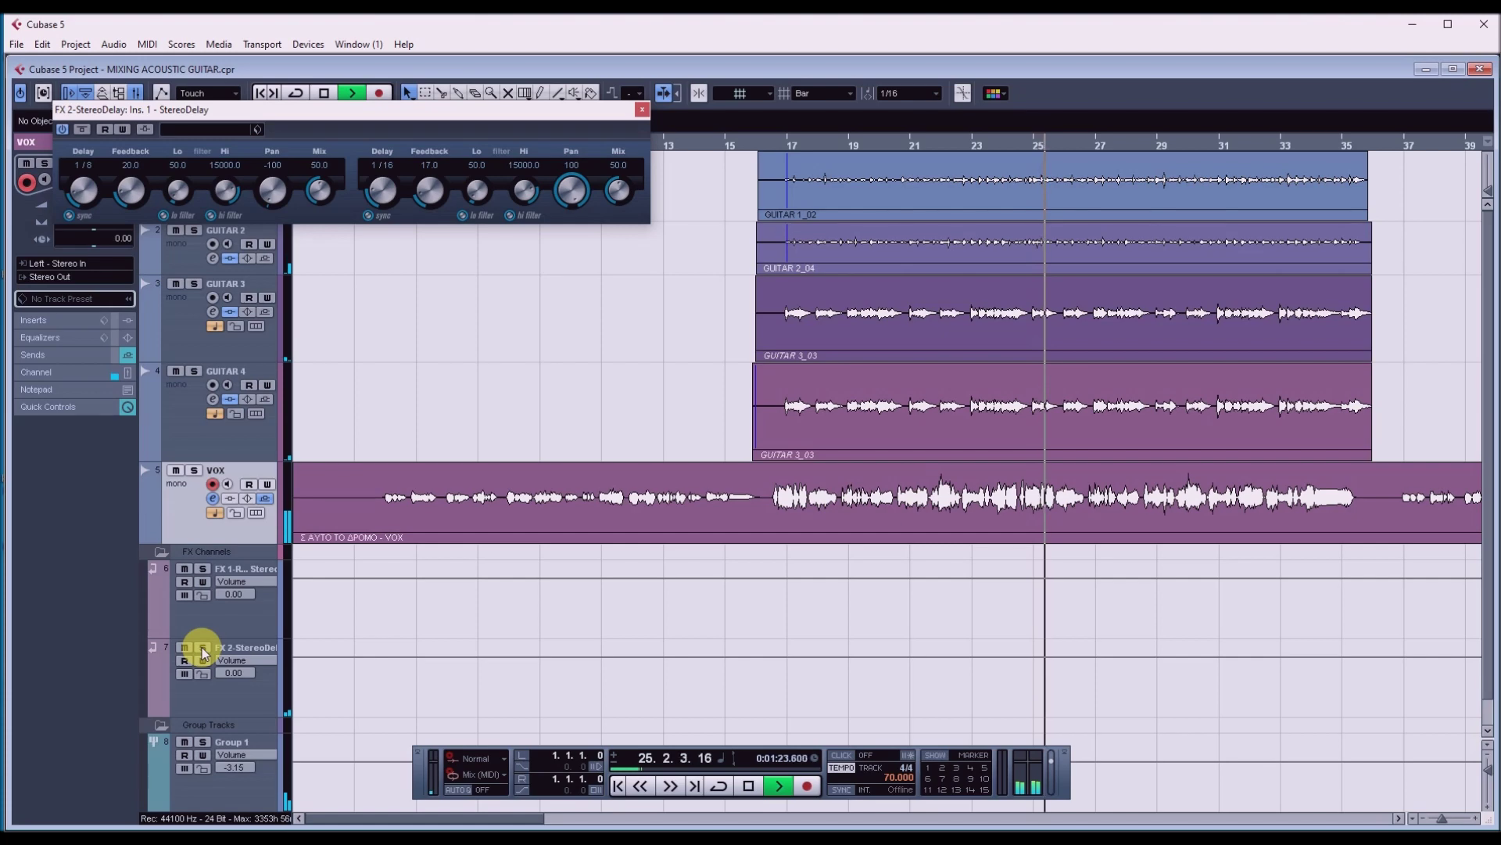
key("space")
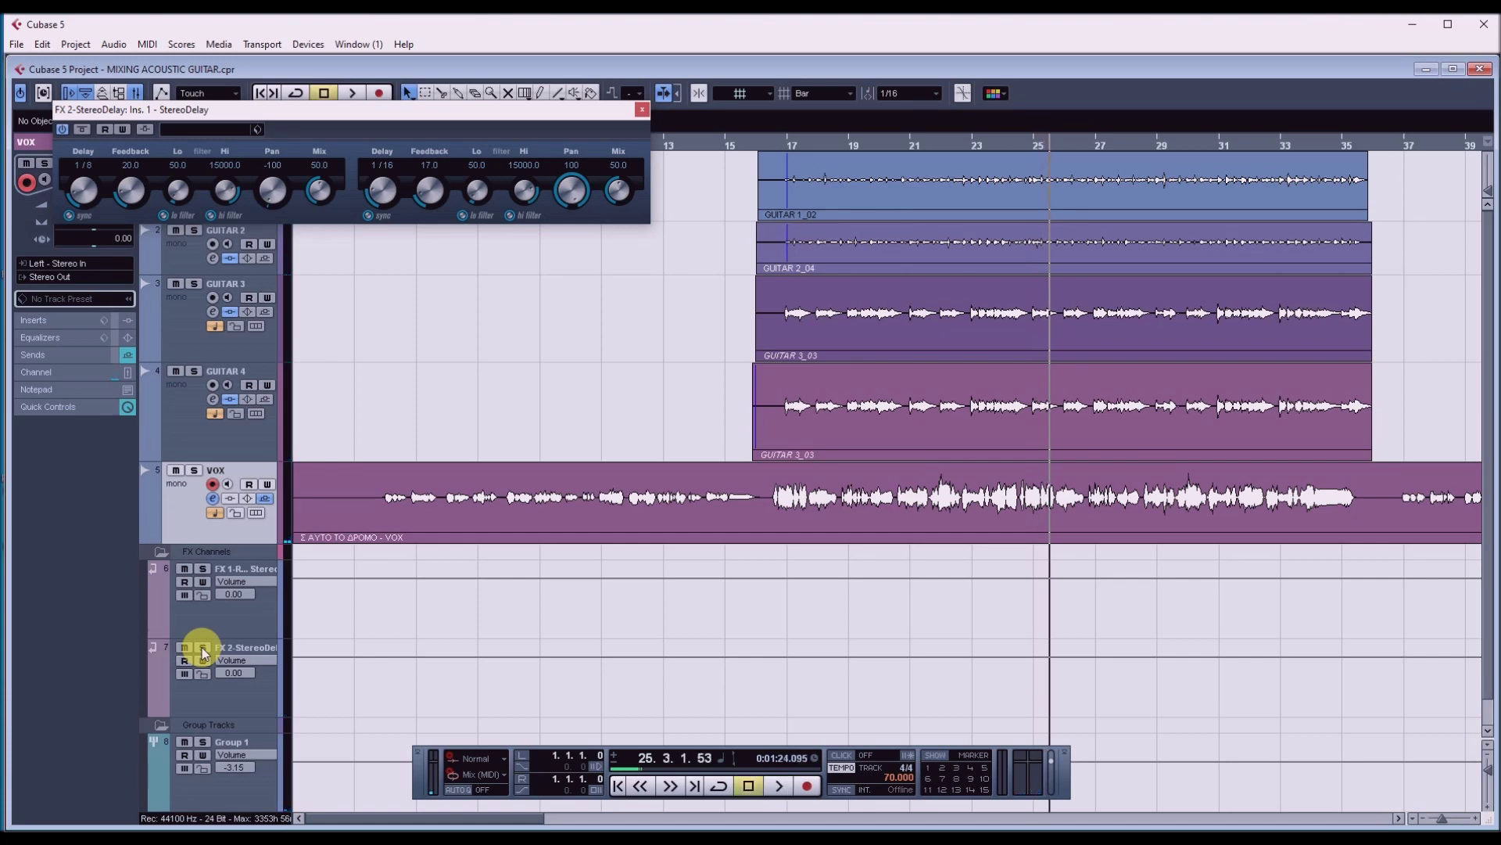
Open the VOX channel settings from the mixer, reactivate the FX 1-RVerb Stereo send and lower the FX 2-StereoDelay send to -29.47.
key("F3")
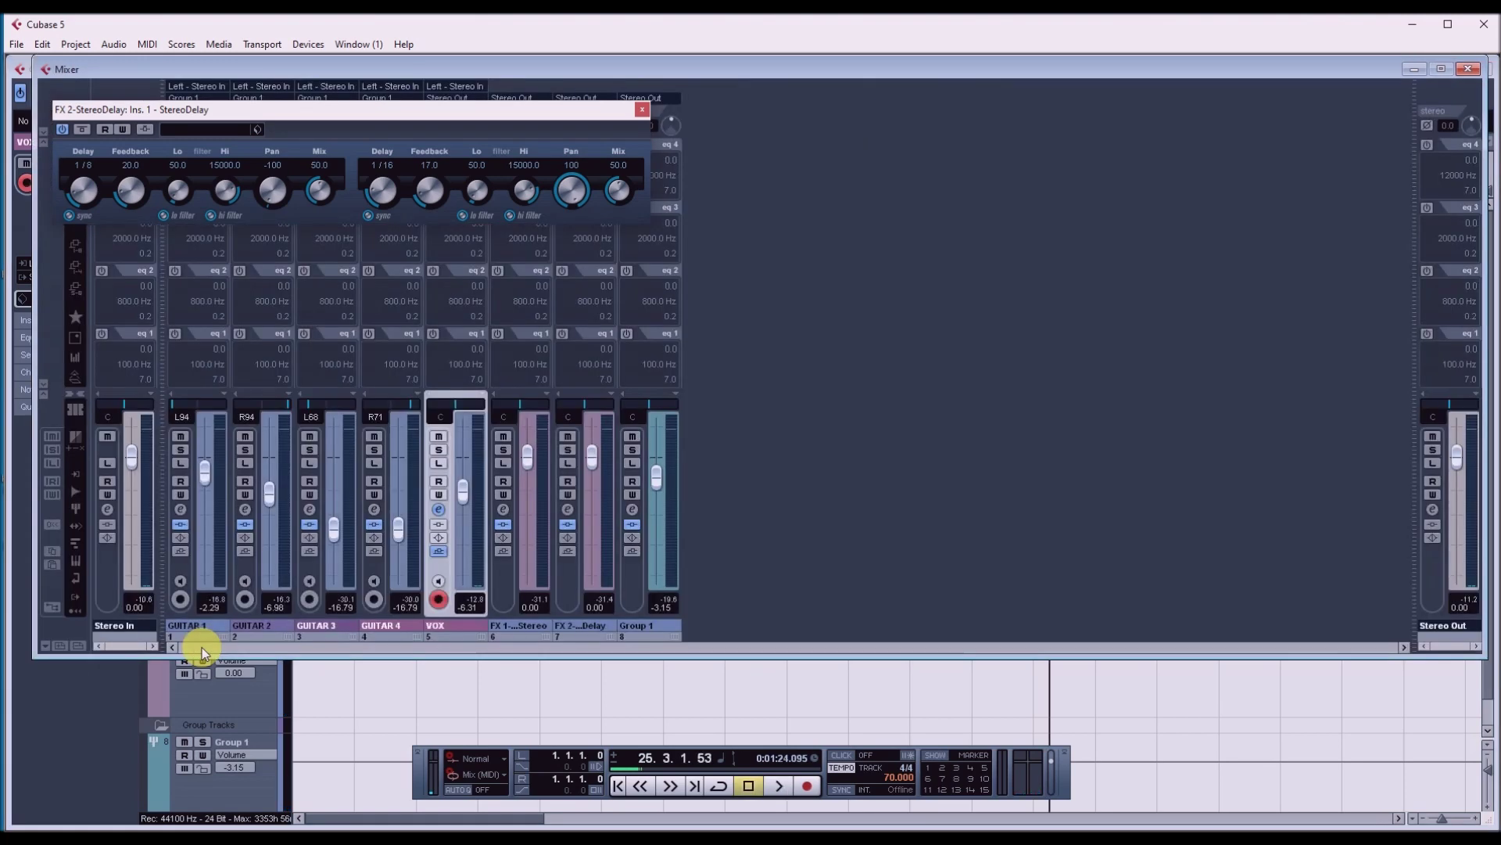
left_click(438, 510)
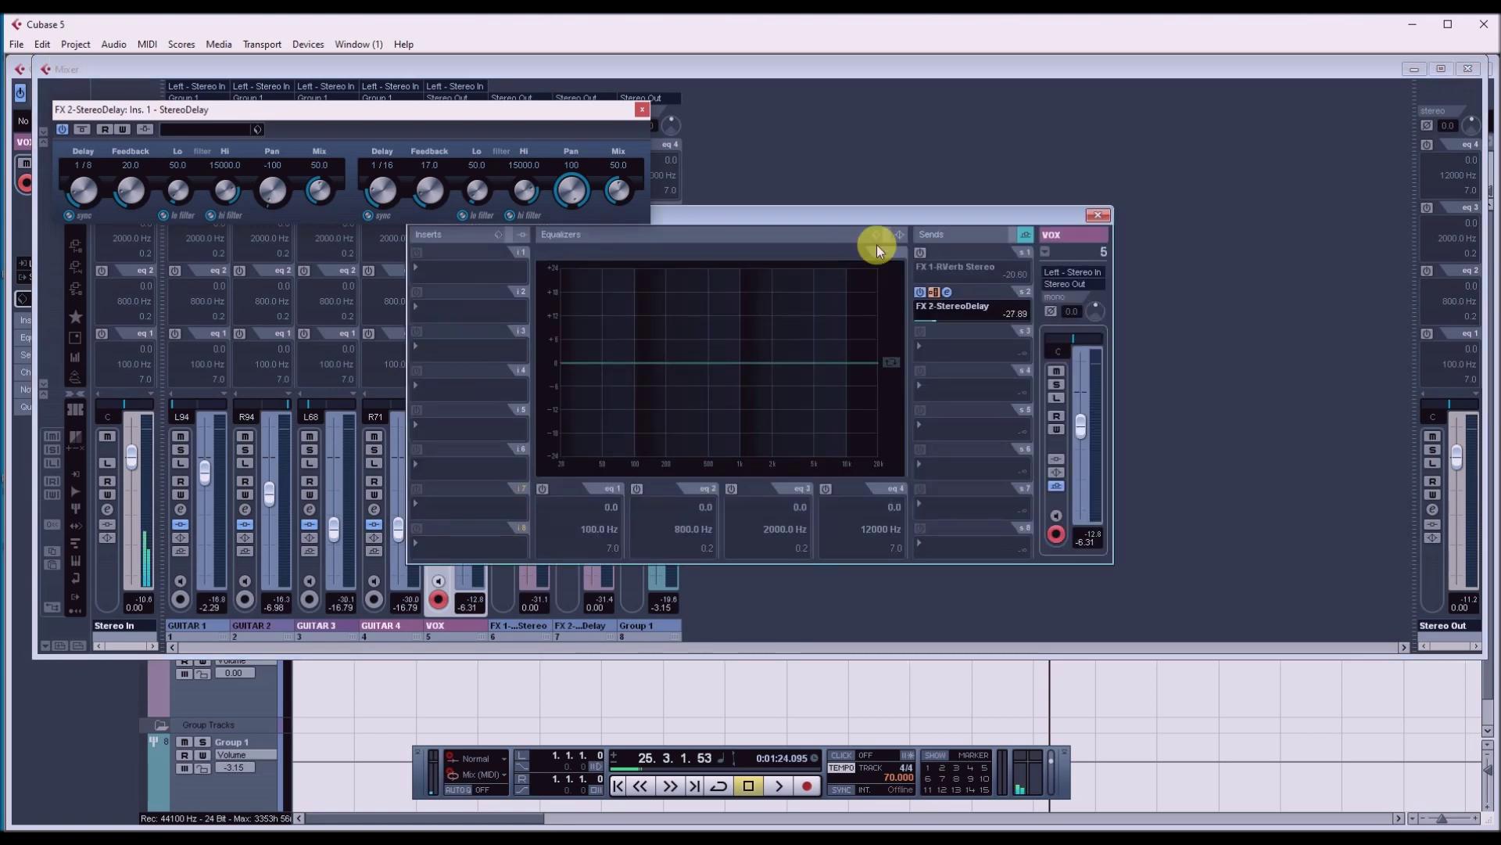
left_click_drag(903, 217, 982, 243)
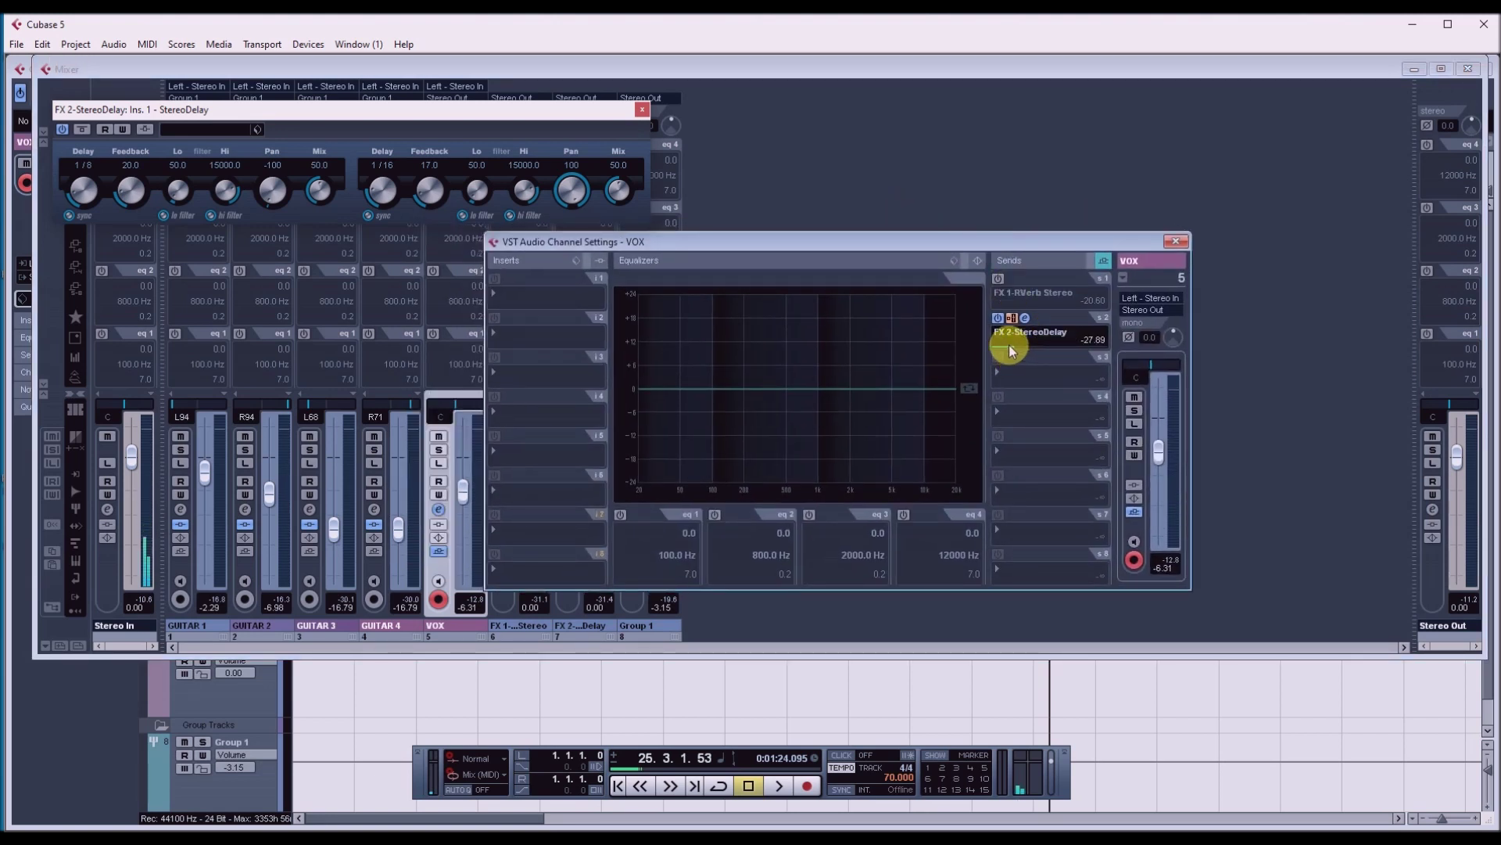
left_click(998, 279)
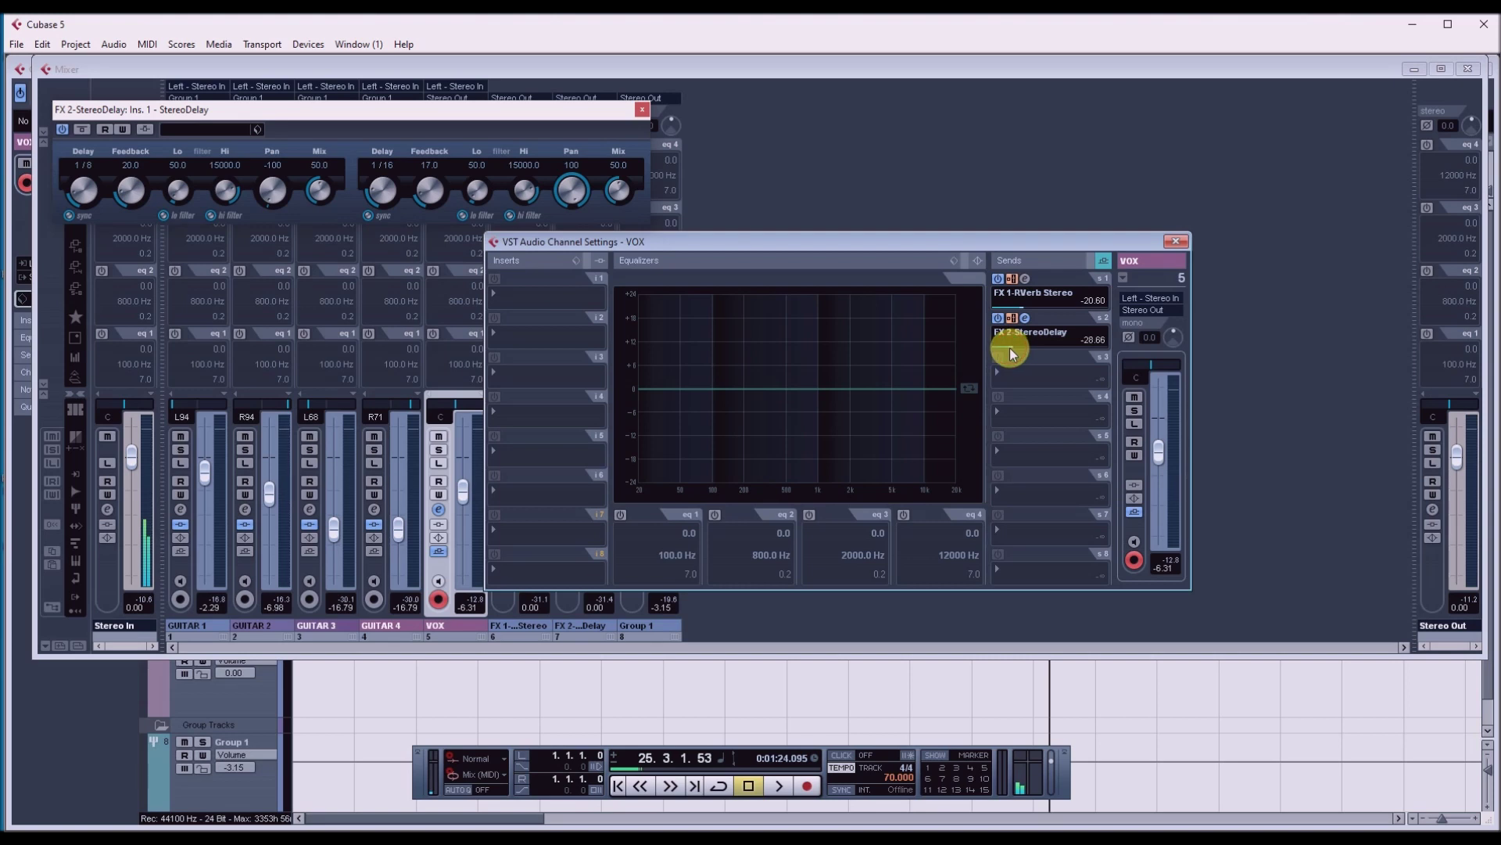
Play the passage from bar 16 and compare the vocal with all VOX sends bypassed and re-enabled.
left_click(1092, 264)
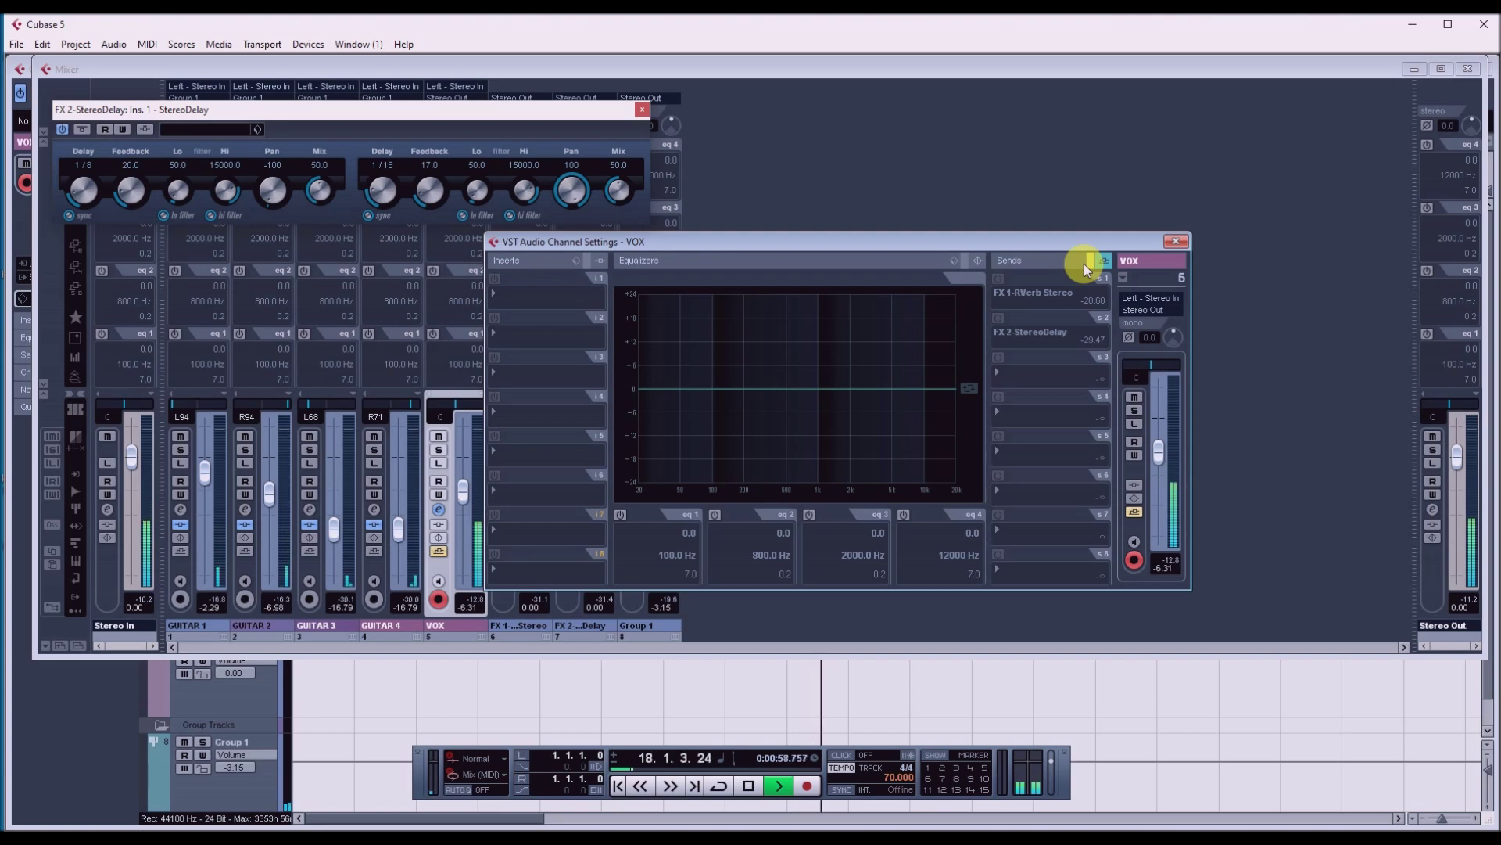
key("shift+b")
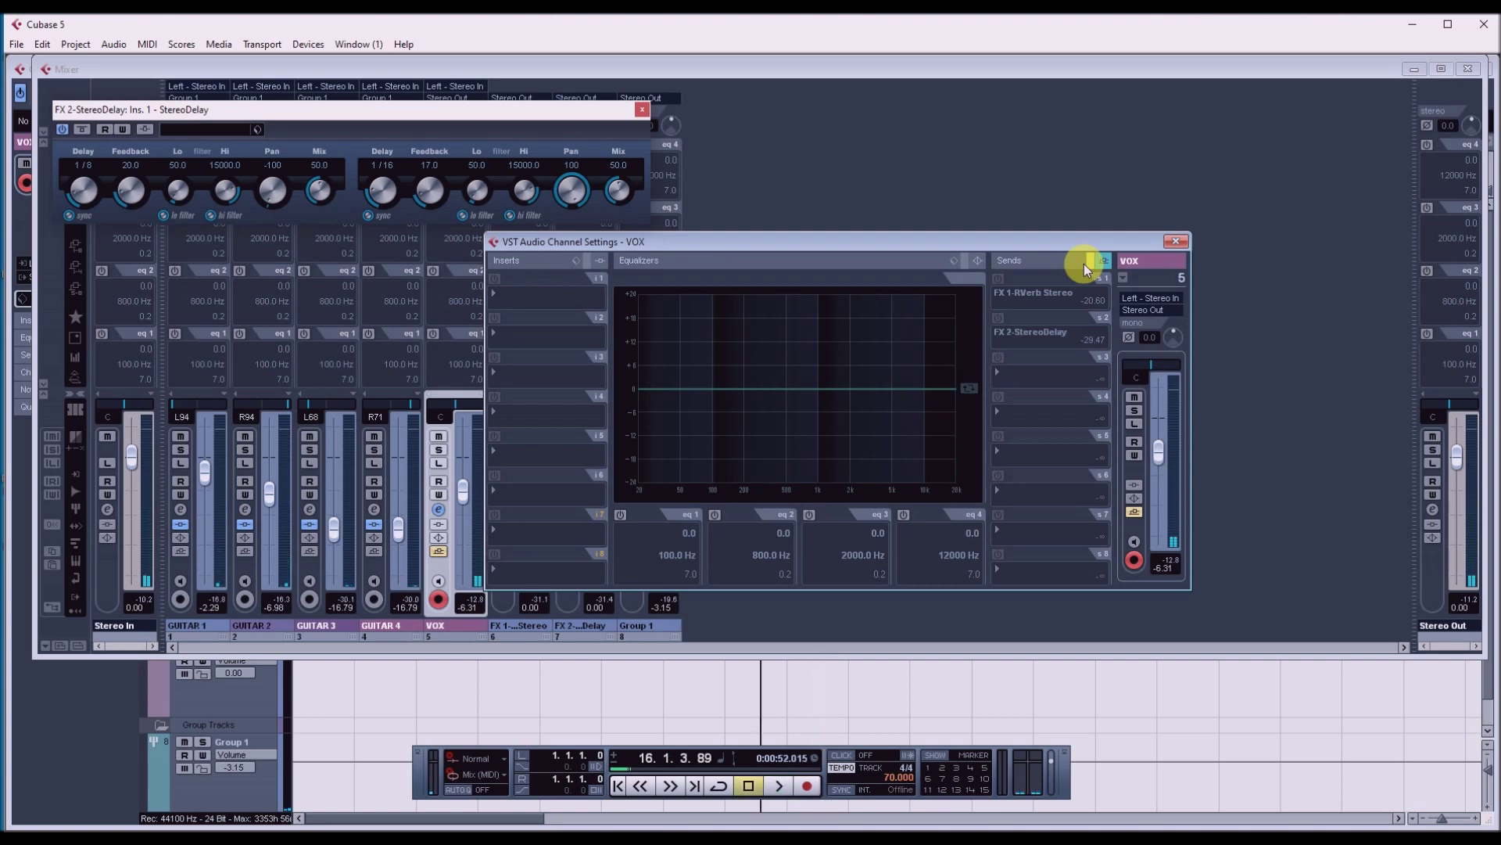
key("space")
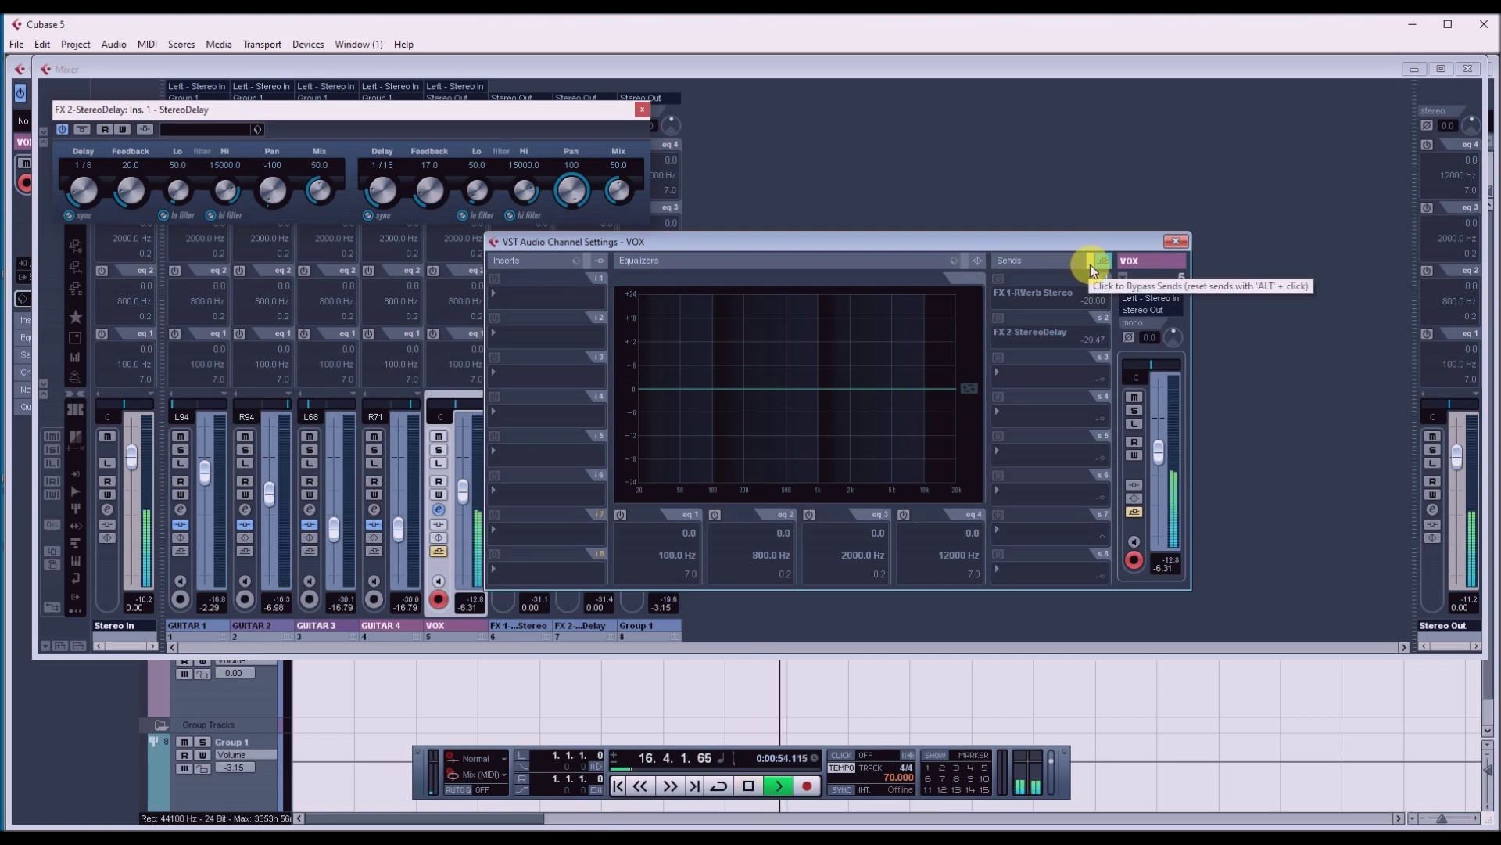
left_click(1091, 264)
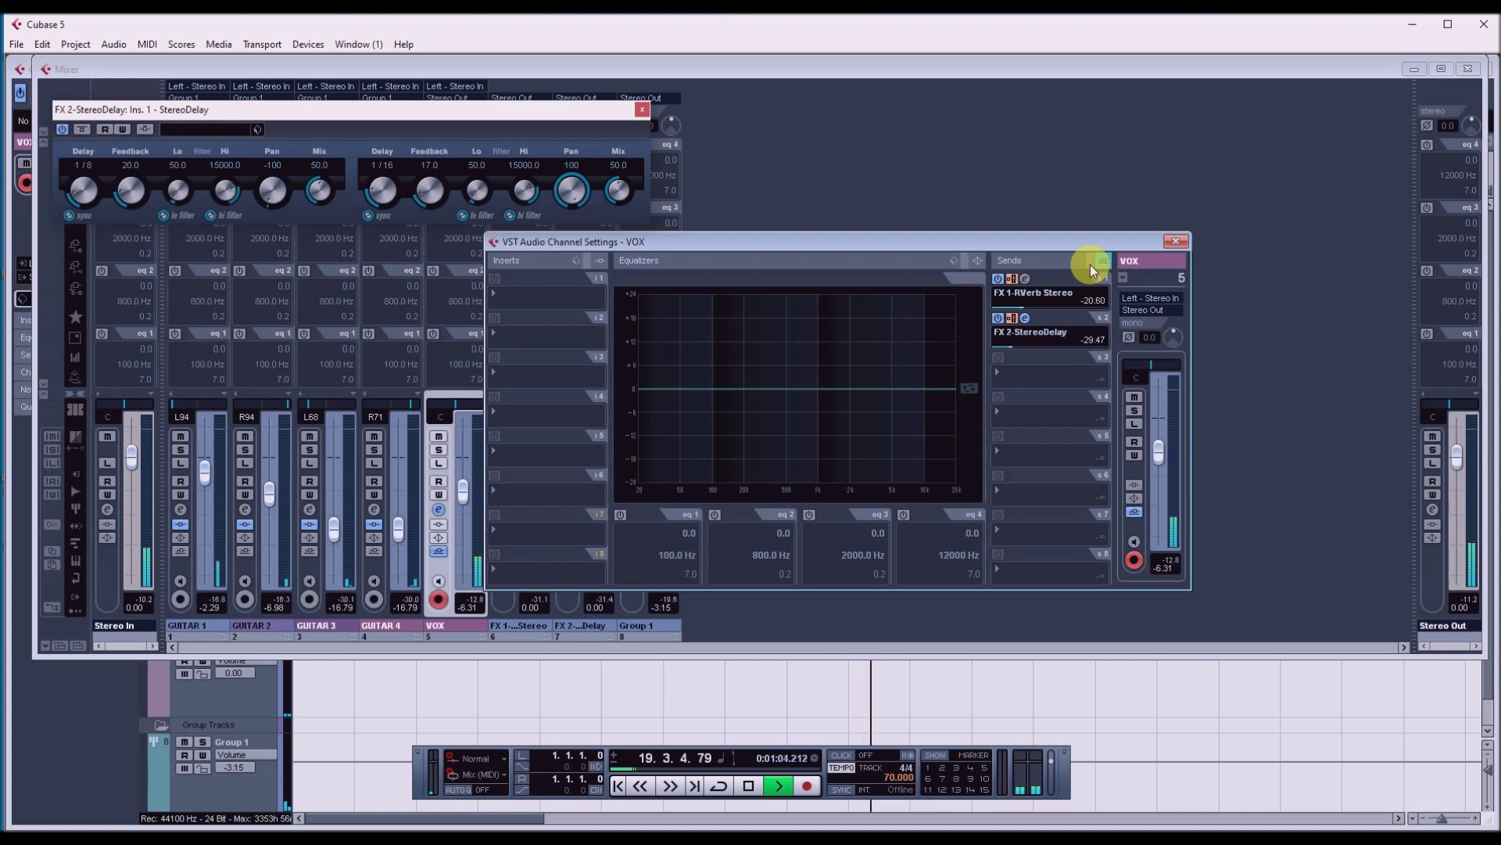
key("space")
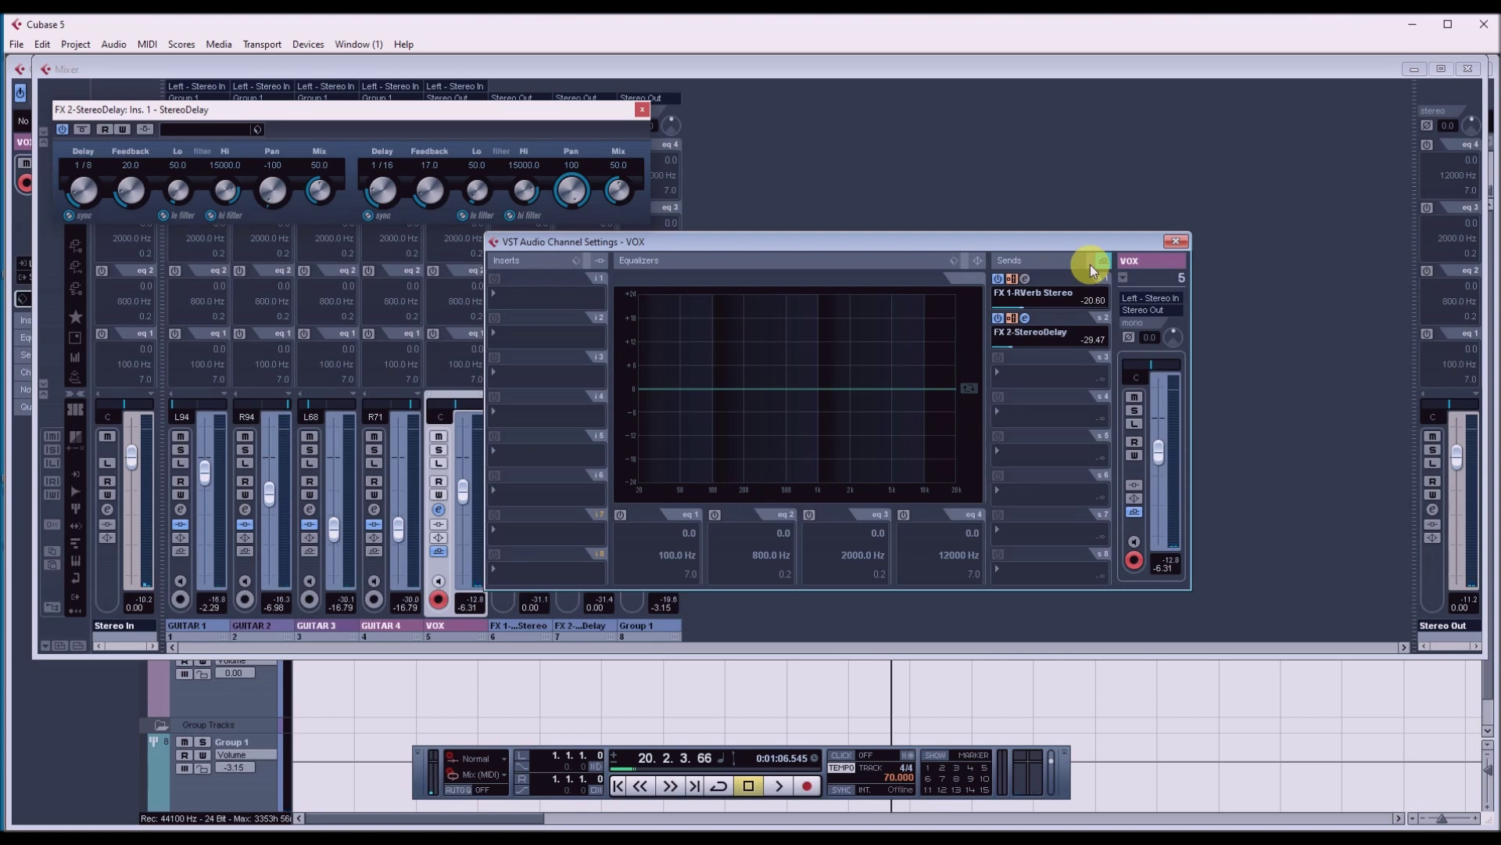
Switch off the FX 1-RVerb Stereo send on VOX and play the vocal with the delay send alone.
left_click(999, 279)
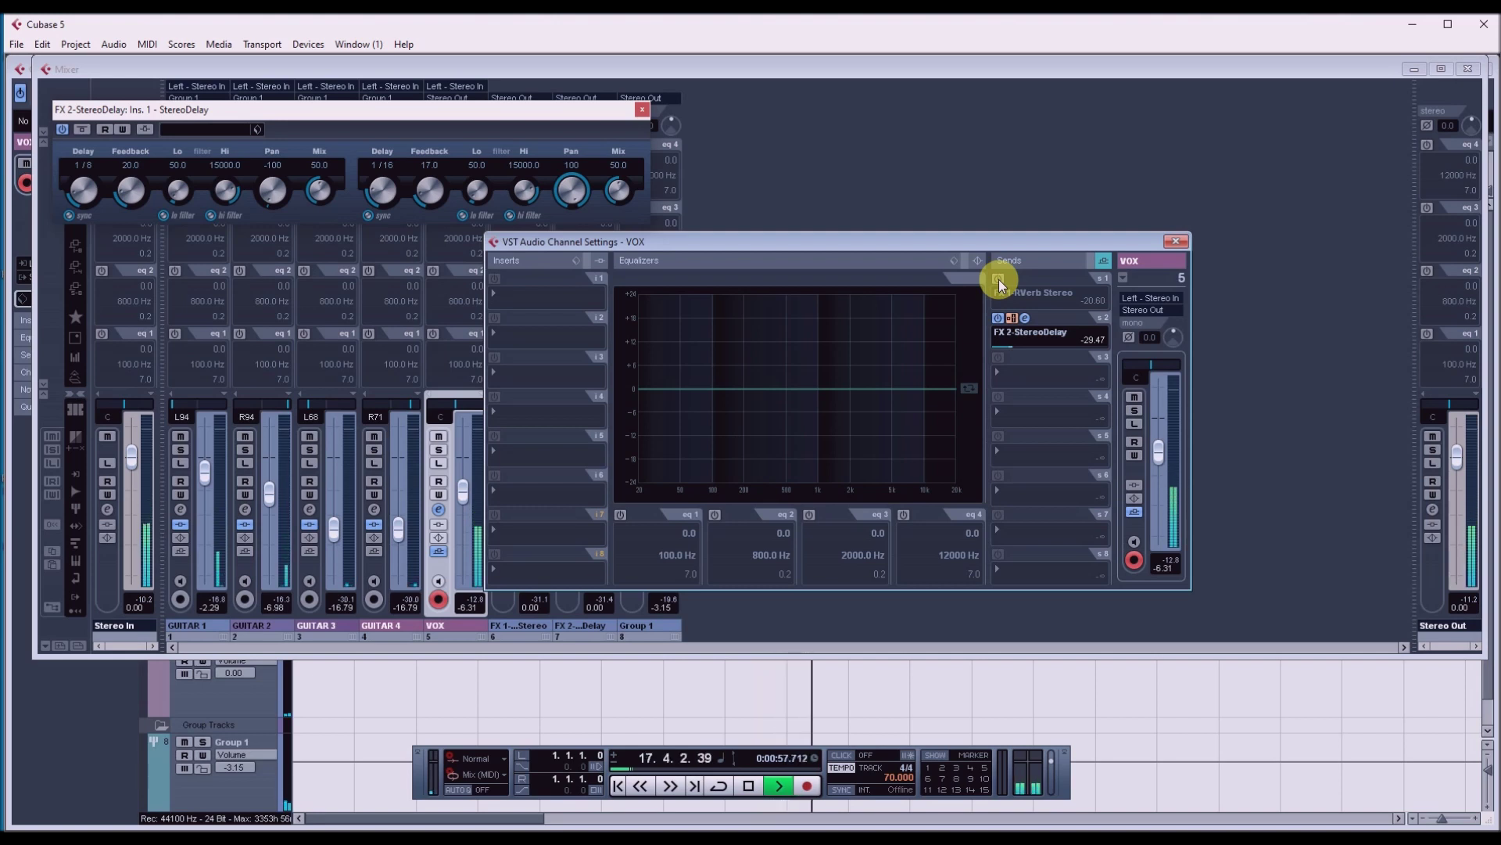
key("space")
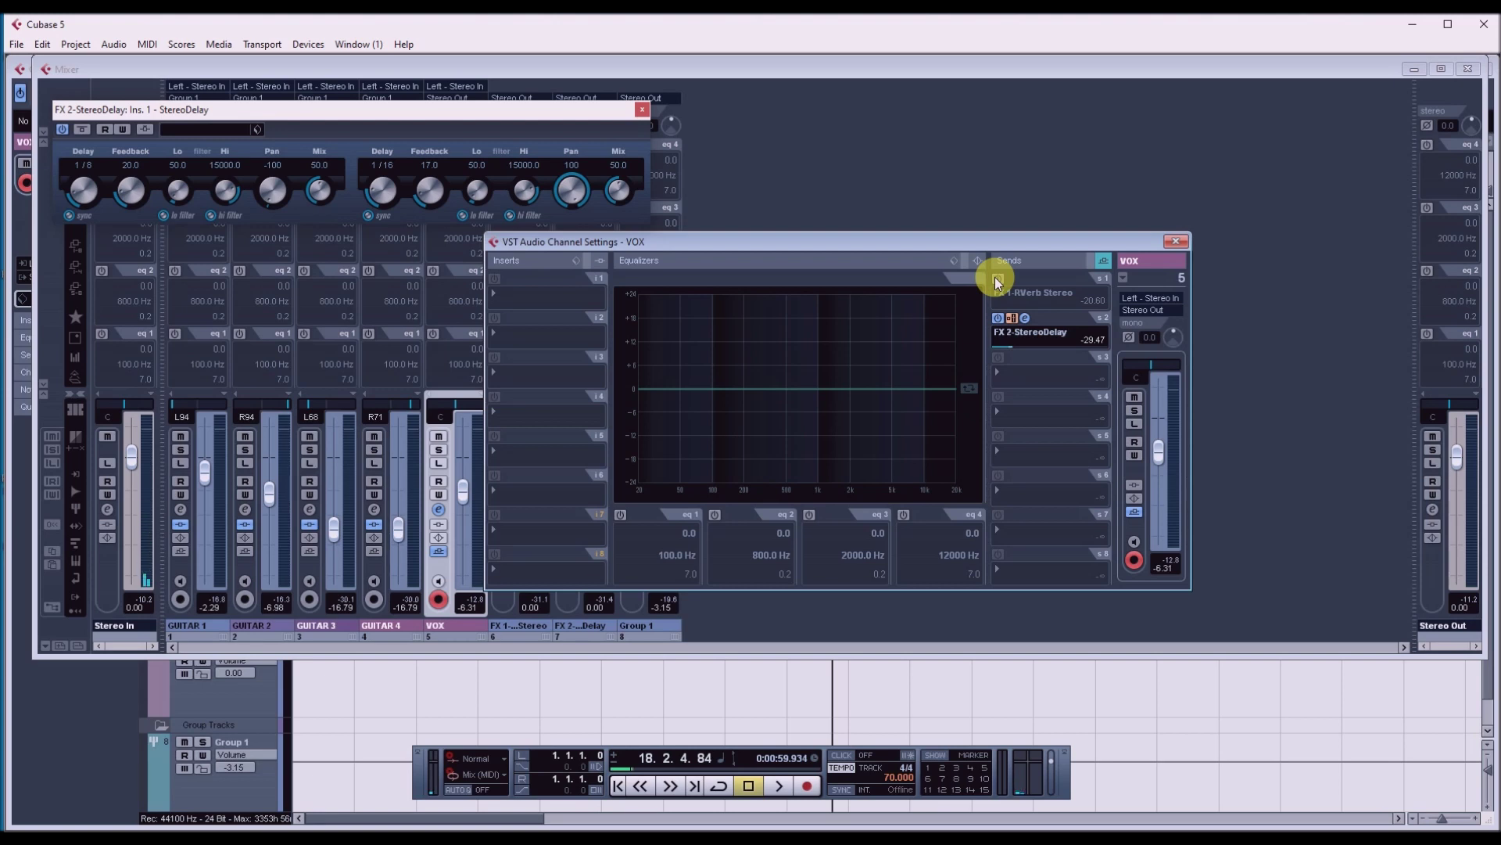
Set the second StereoDelay line to a 1/8 delay time with 13.5 feedback.
left_click_drag(320, 111, 528, 92)
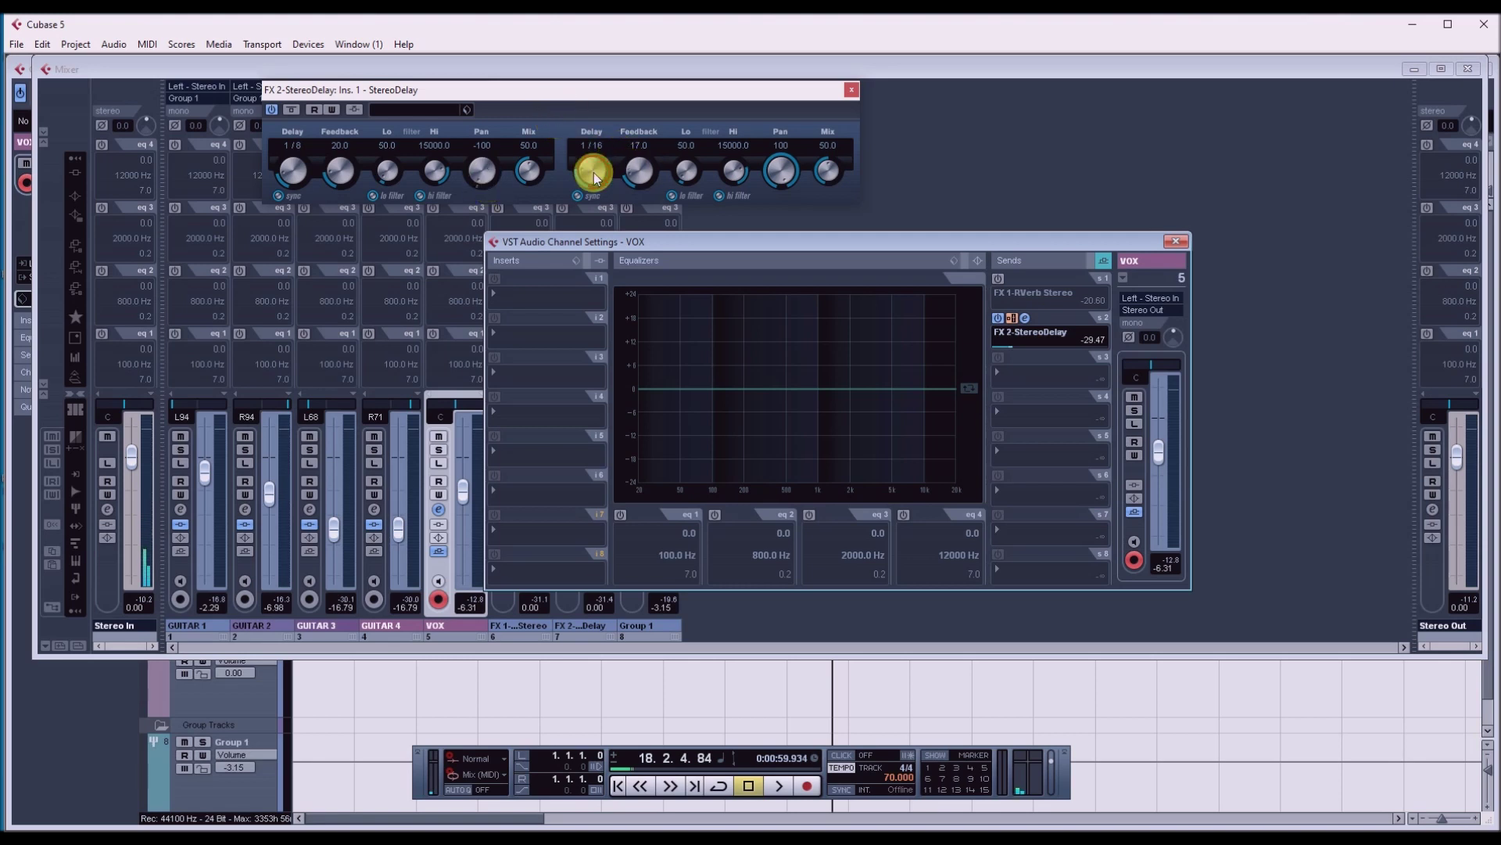
scroll(594, 180, "up", 1)
left_click_drag(644, 161, 637, 174)
Switch the VOX delay send back to post-fader and set its level to -23.86 while auditioning the vocal.
left_click(1013, 317)
left_click_drag(1010, 351, 1016, 355)
key("space")
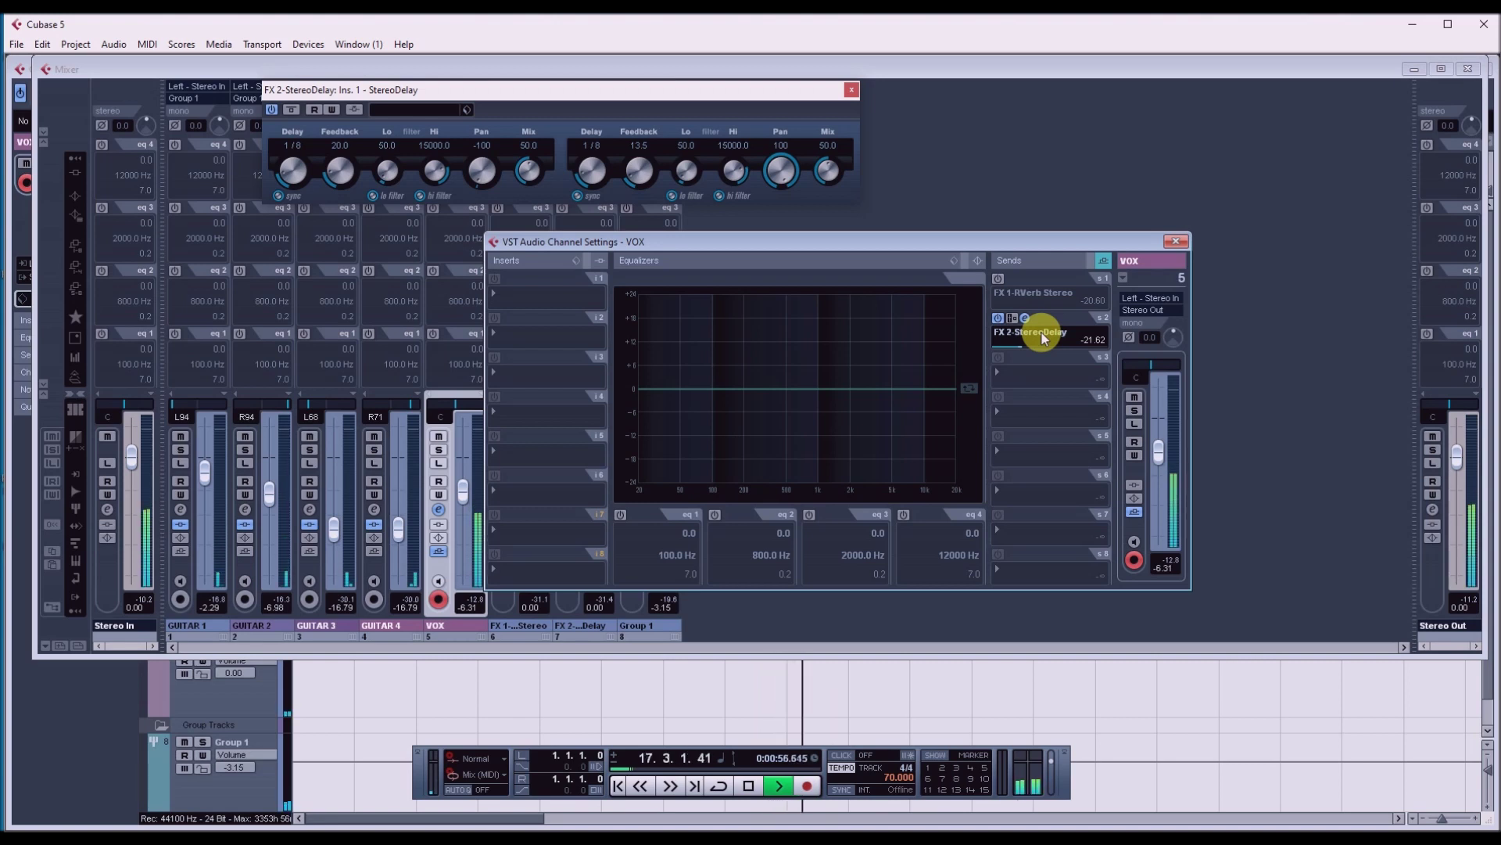
left_click(1019, 346)
left_click_drag(1020, 346, 1015, 346)
key("space")
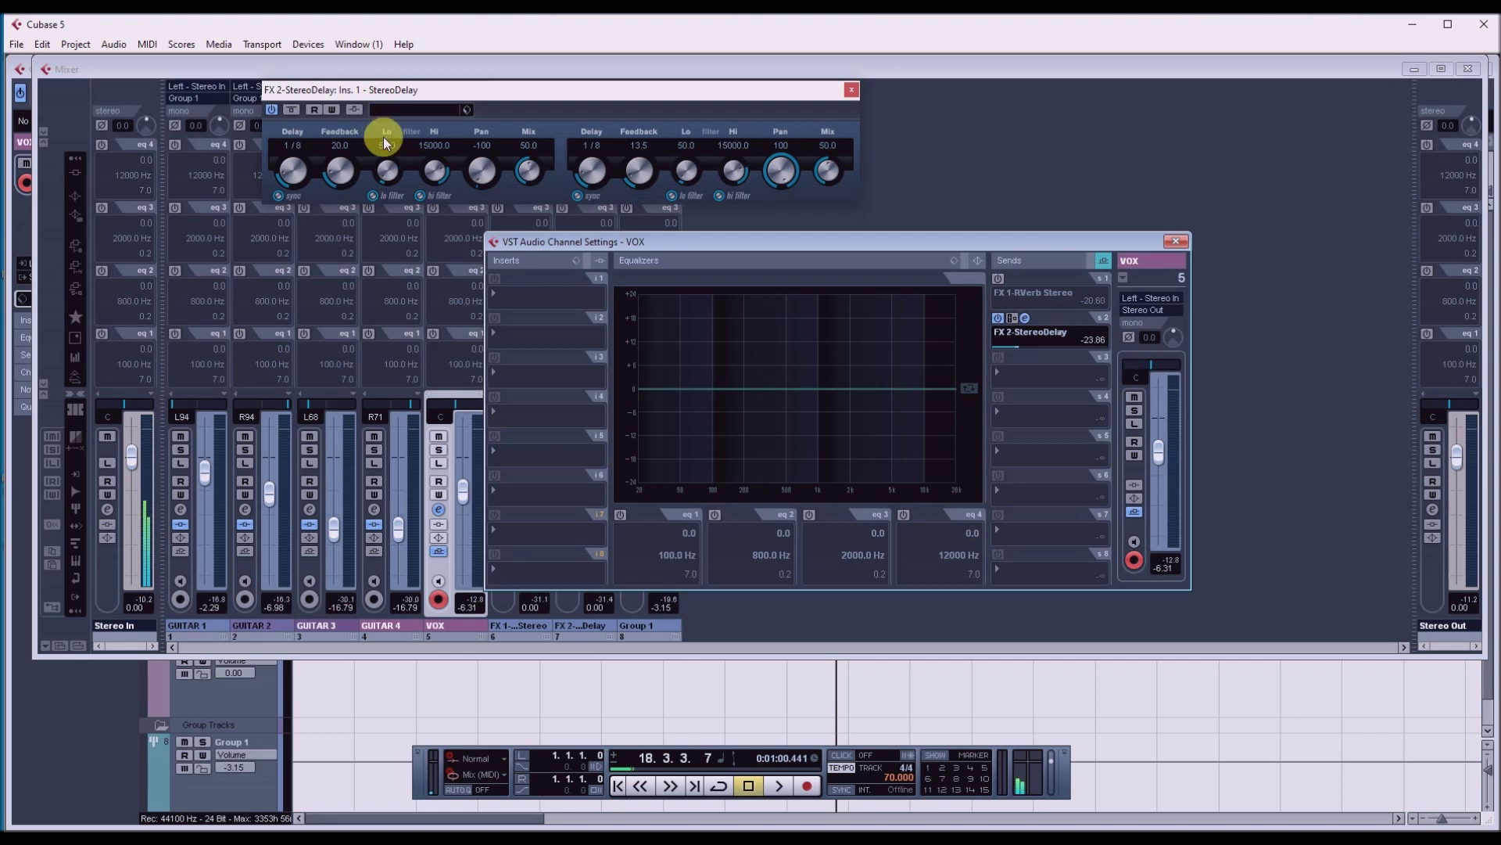
Set the first delay's low filter to 211.9 and its high filter to 5130.0.
left_click_drag(388, 170, 388, 163)
left_click_drag(388, 152, 388, 147)
mouse_move(439, 172)
left_mouse_down()
mouse_move(435, 246)
mouse_move(438, 186)
left_mouse_up()
key("F2")
Set the second delay's low filter to 200.1 and high filter to 5036.0, and play the vocal to audition the result.
left_click_drag(687, 169, 682, 133)
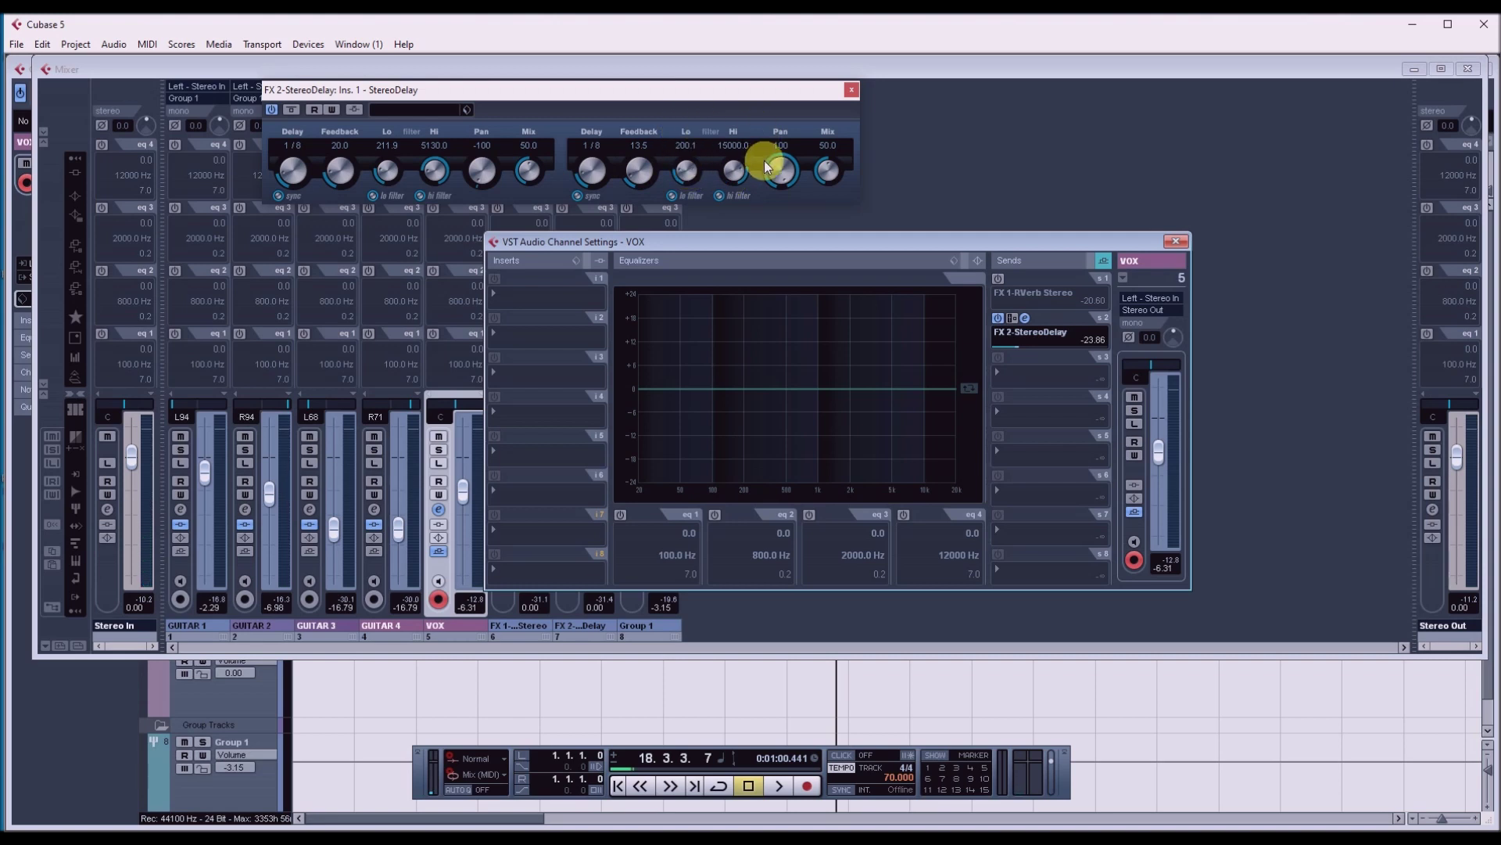
left_click_drag(729, 181, 726, 236)
left_click_drag(729, 185, 729, 186)
left_click_drag(729, 191, 730, 172)
key("space")
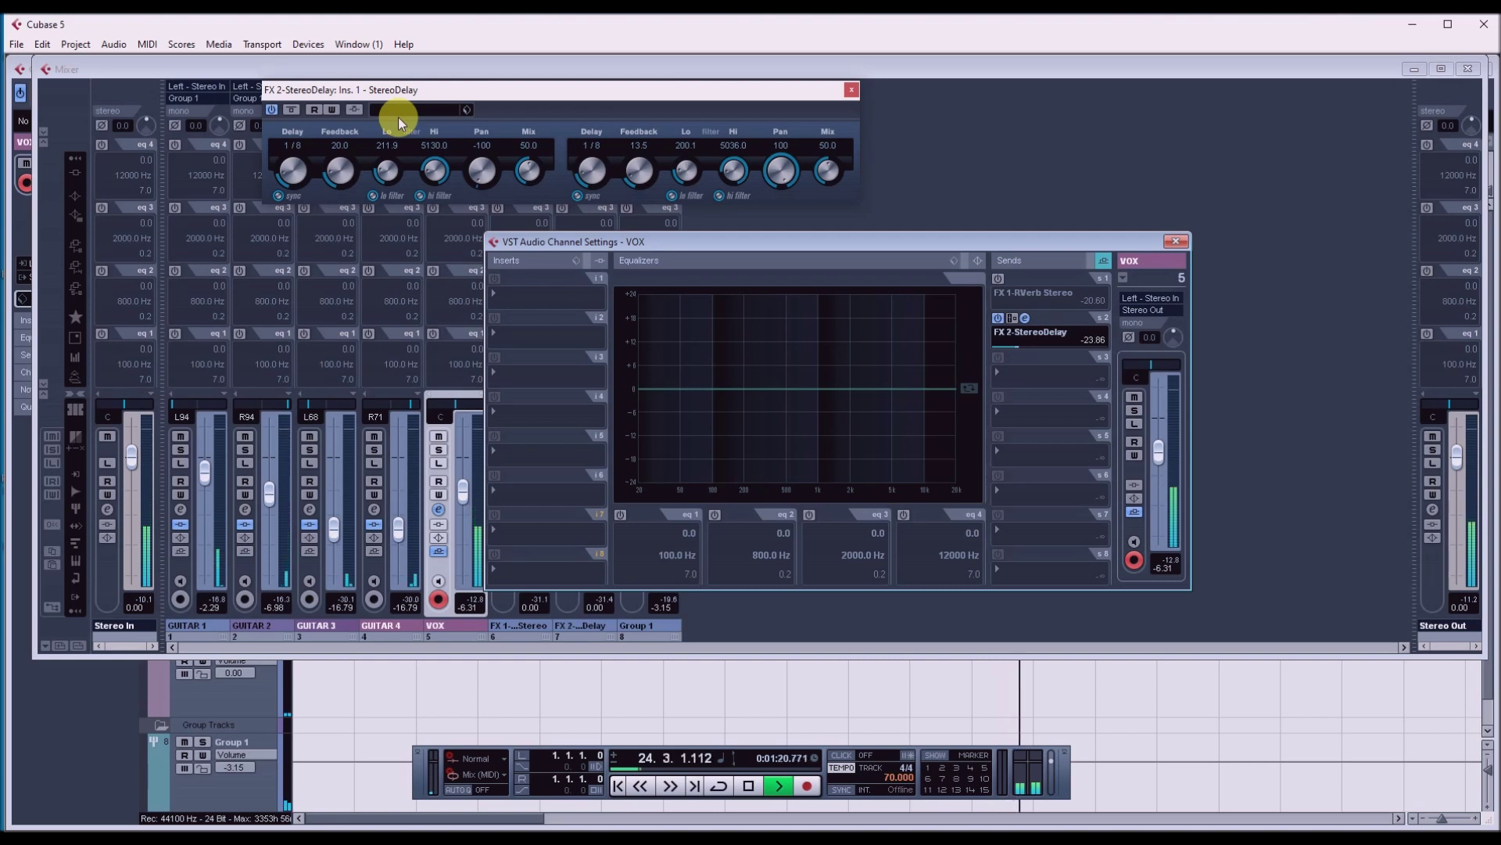
key("space")
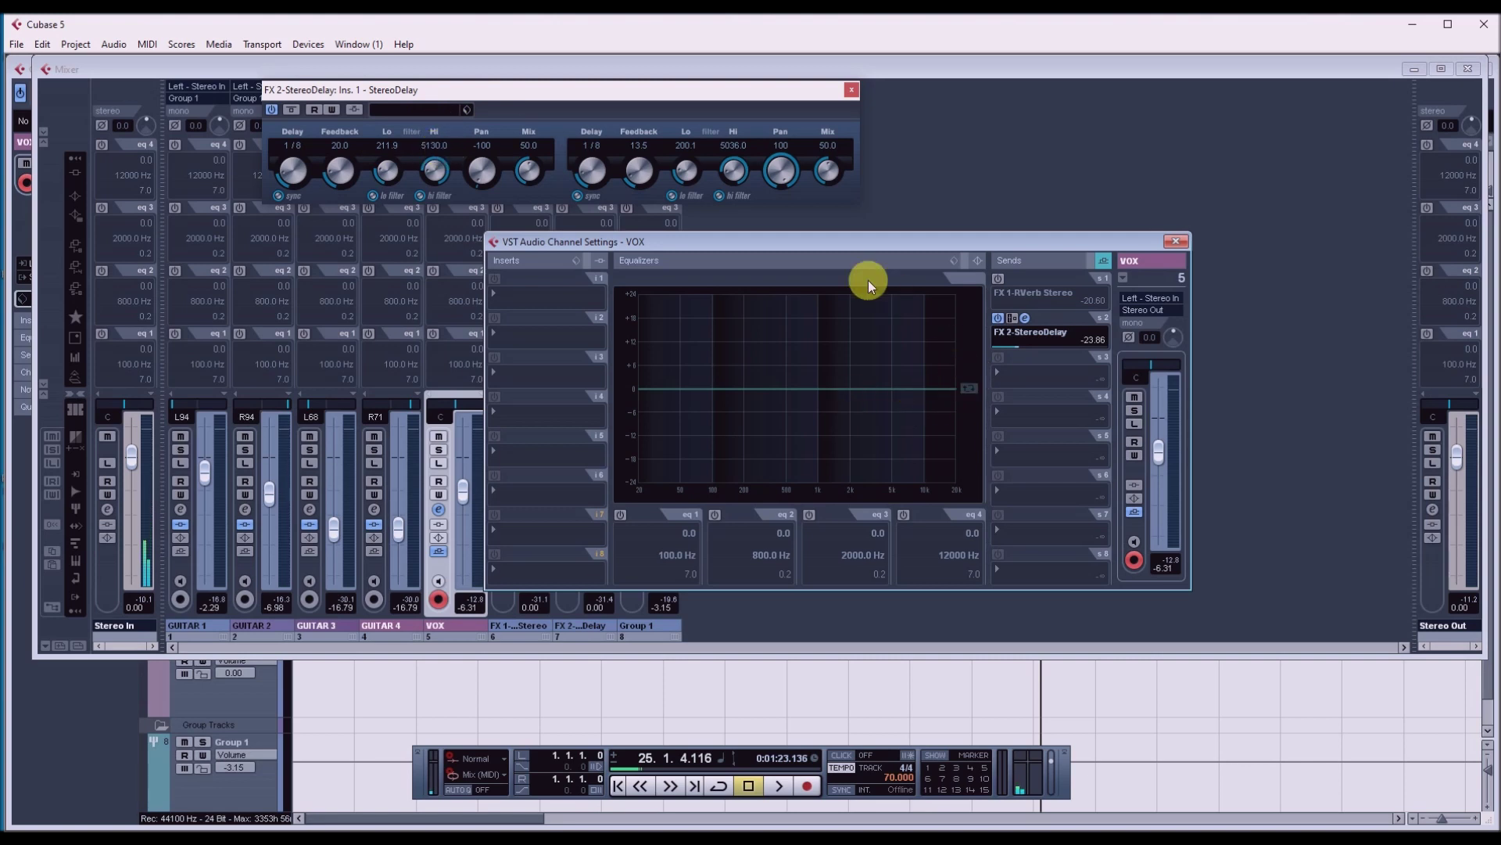
Close the VOX channel settings and insert a REQ 2 Mono equalizer in the second insert slot of FX 2-StereoDelay.
left_click(1182, 238)
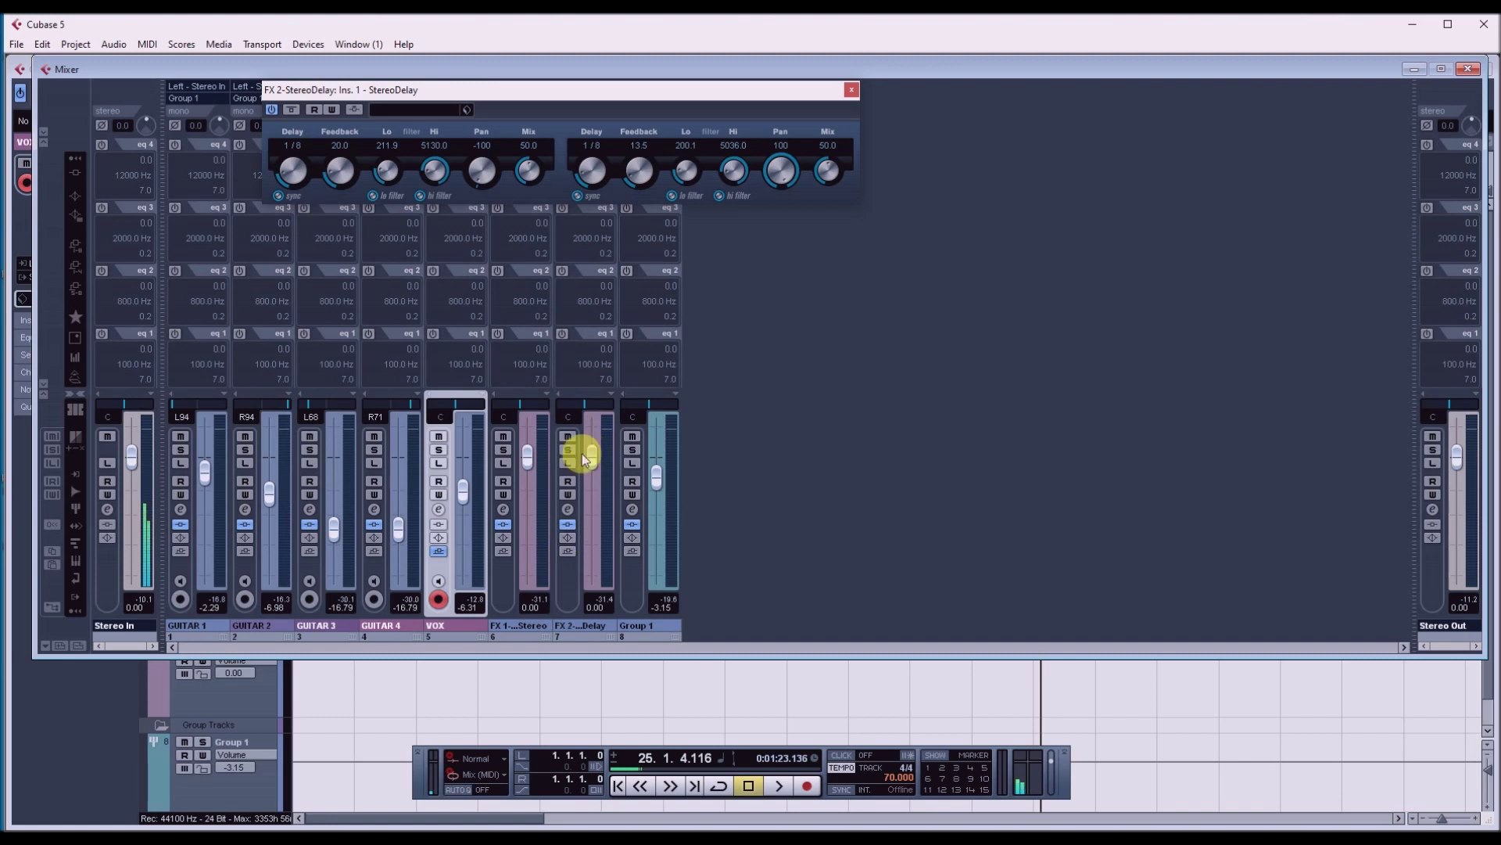
left_click(567, 510)
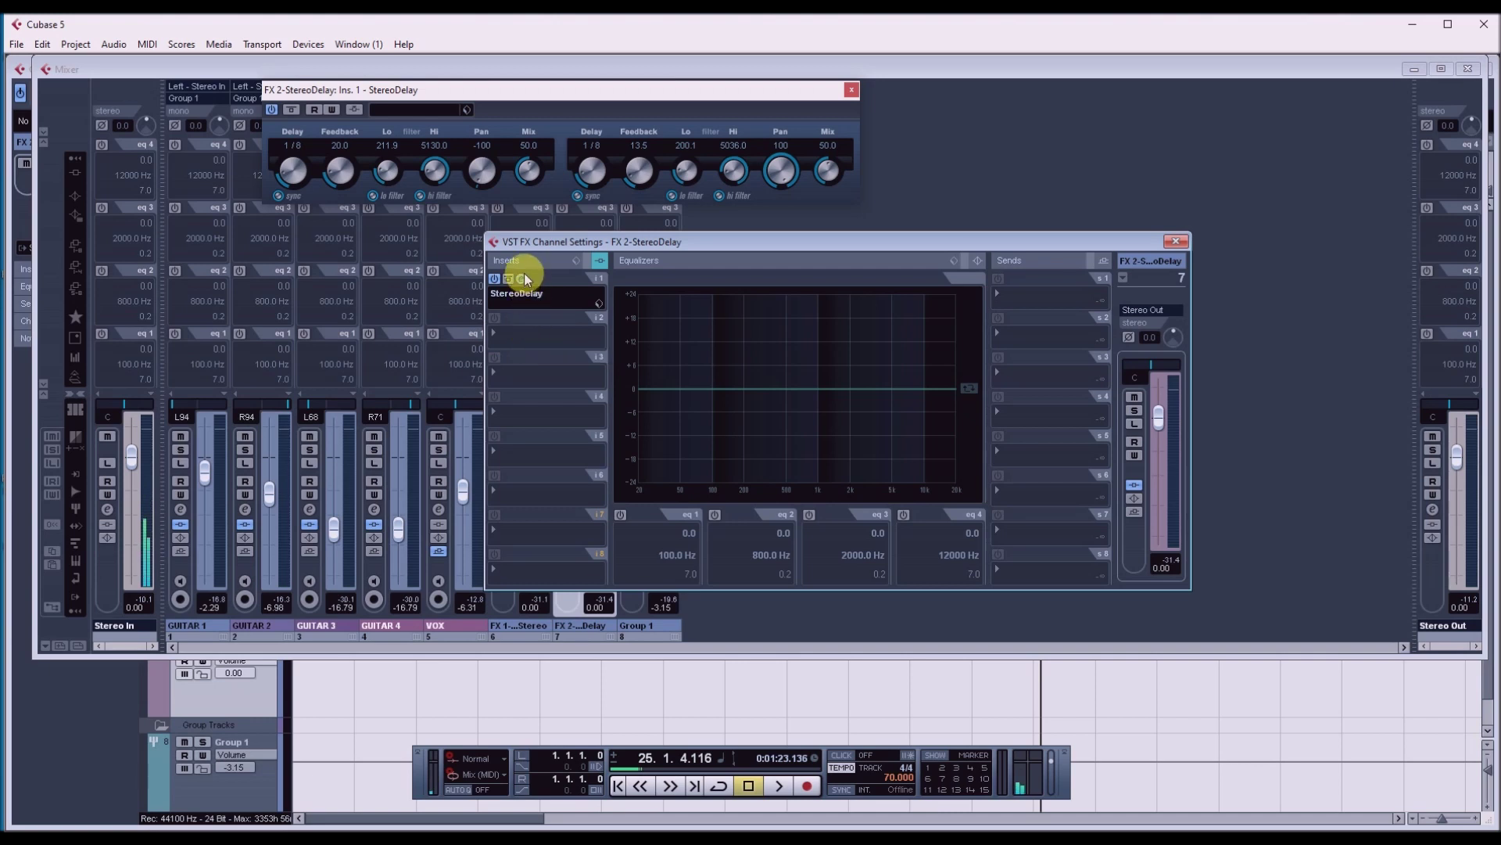
left_click(522, 329)
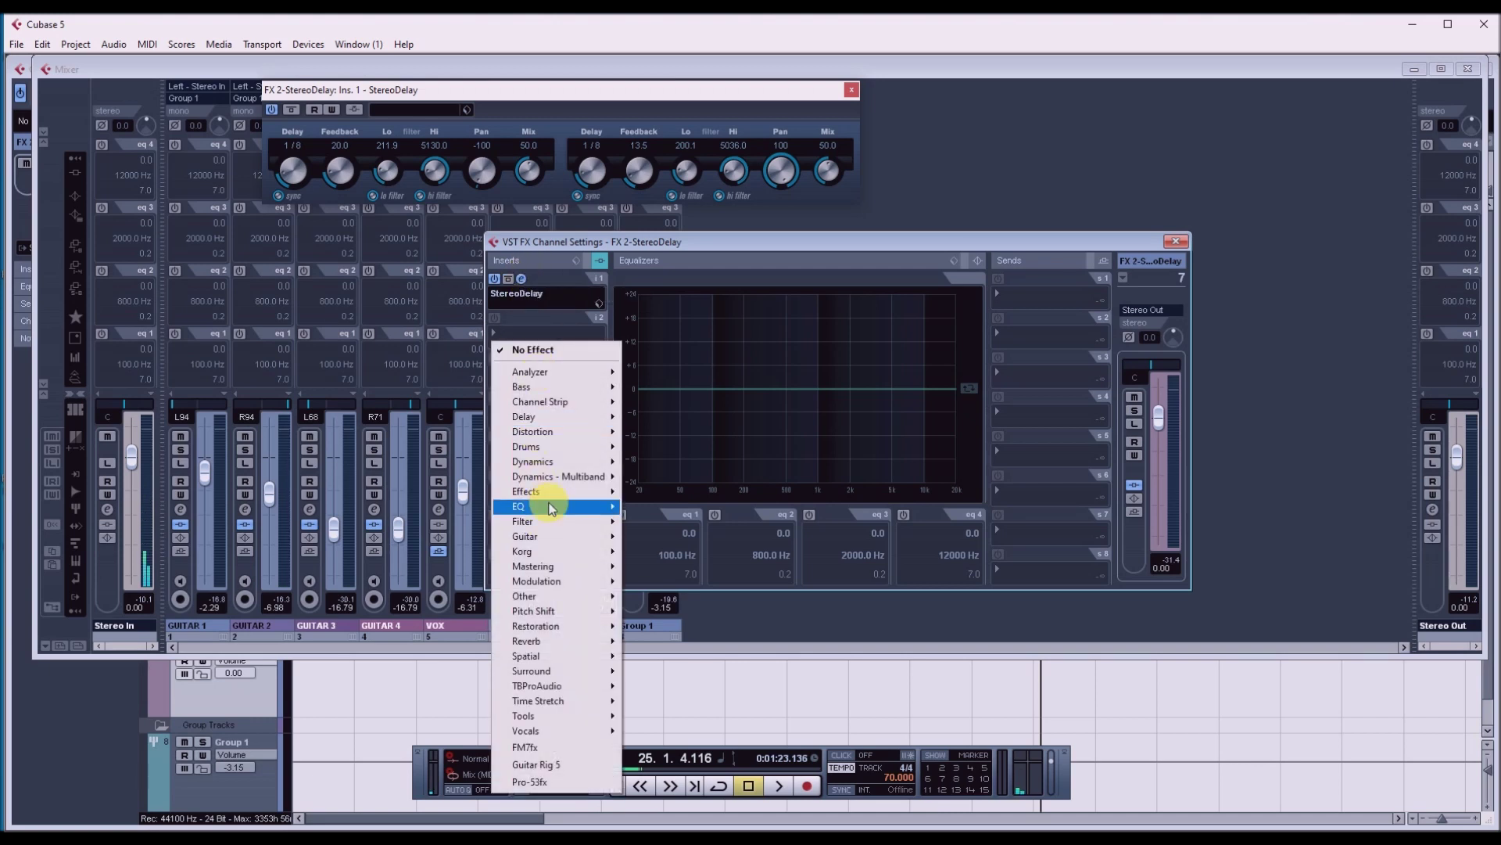
mouse_move(552, 508)
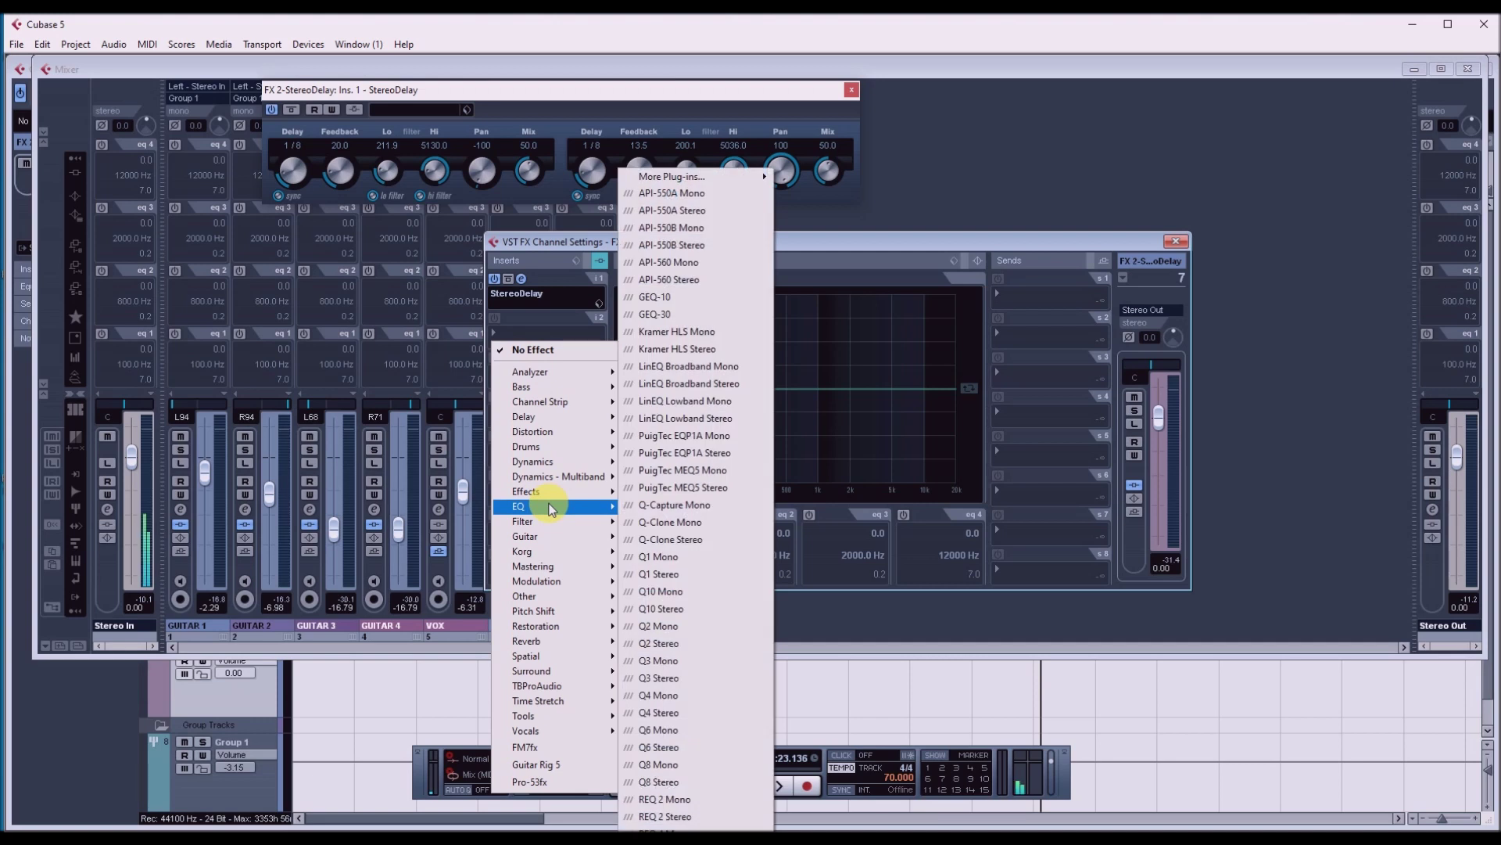
left_click(679, 799)
Set the equalizer's low band to Hi-Pass with a Q of 1.41 and a frequency of about 397 Hz.
left_click_drag(758, 317, 554, 298)
left_click(426, 521)
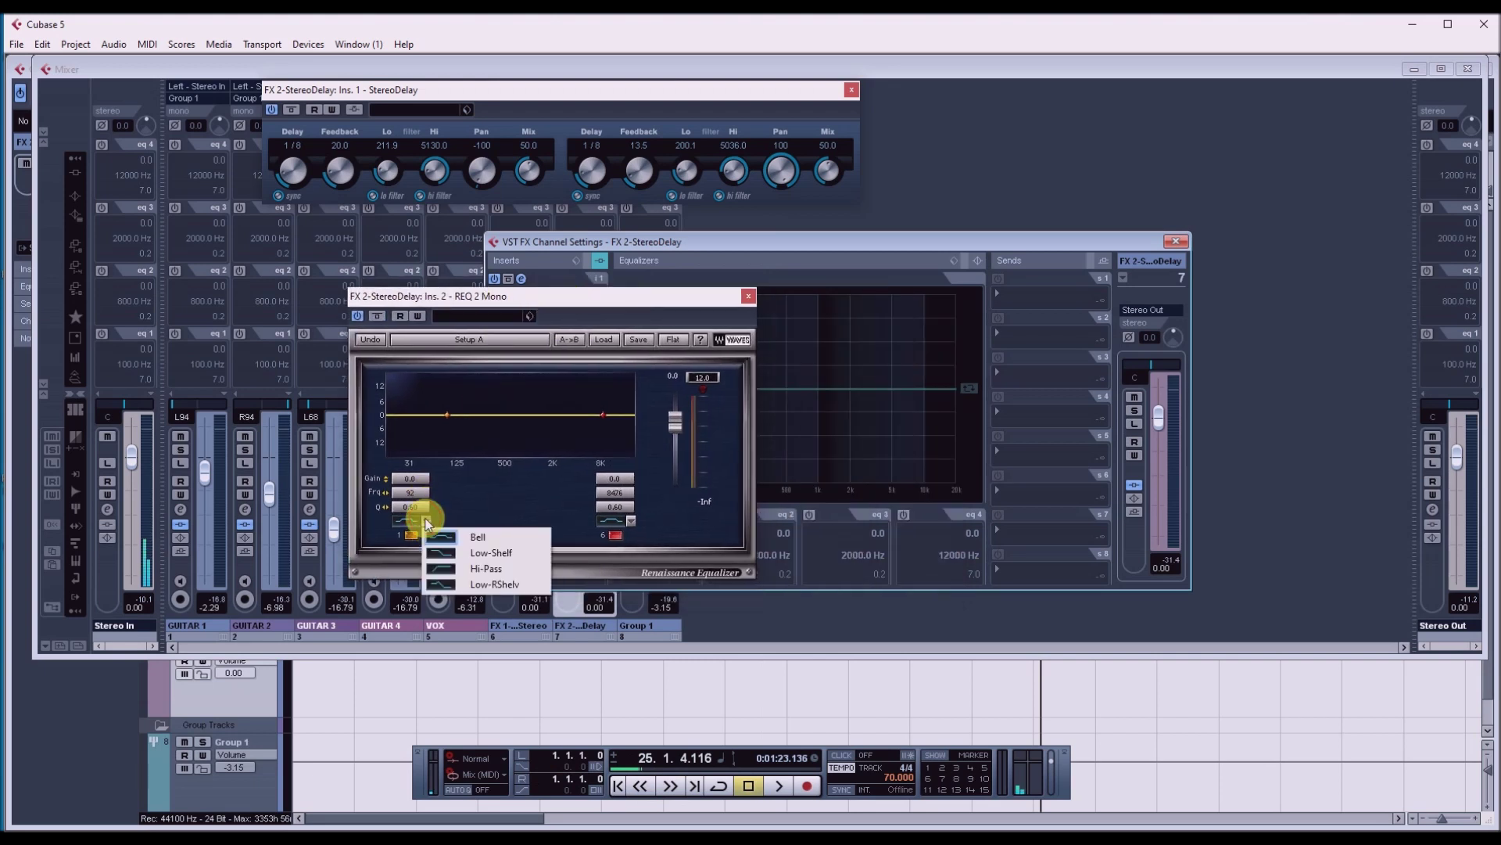
left_click(492, 569)
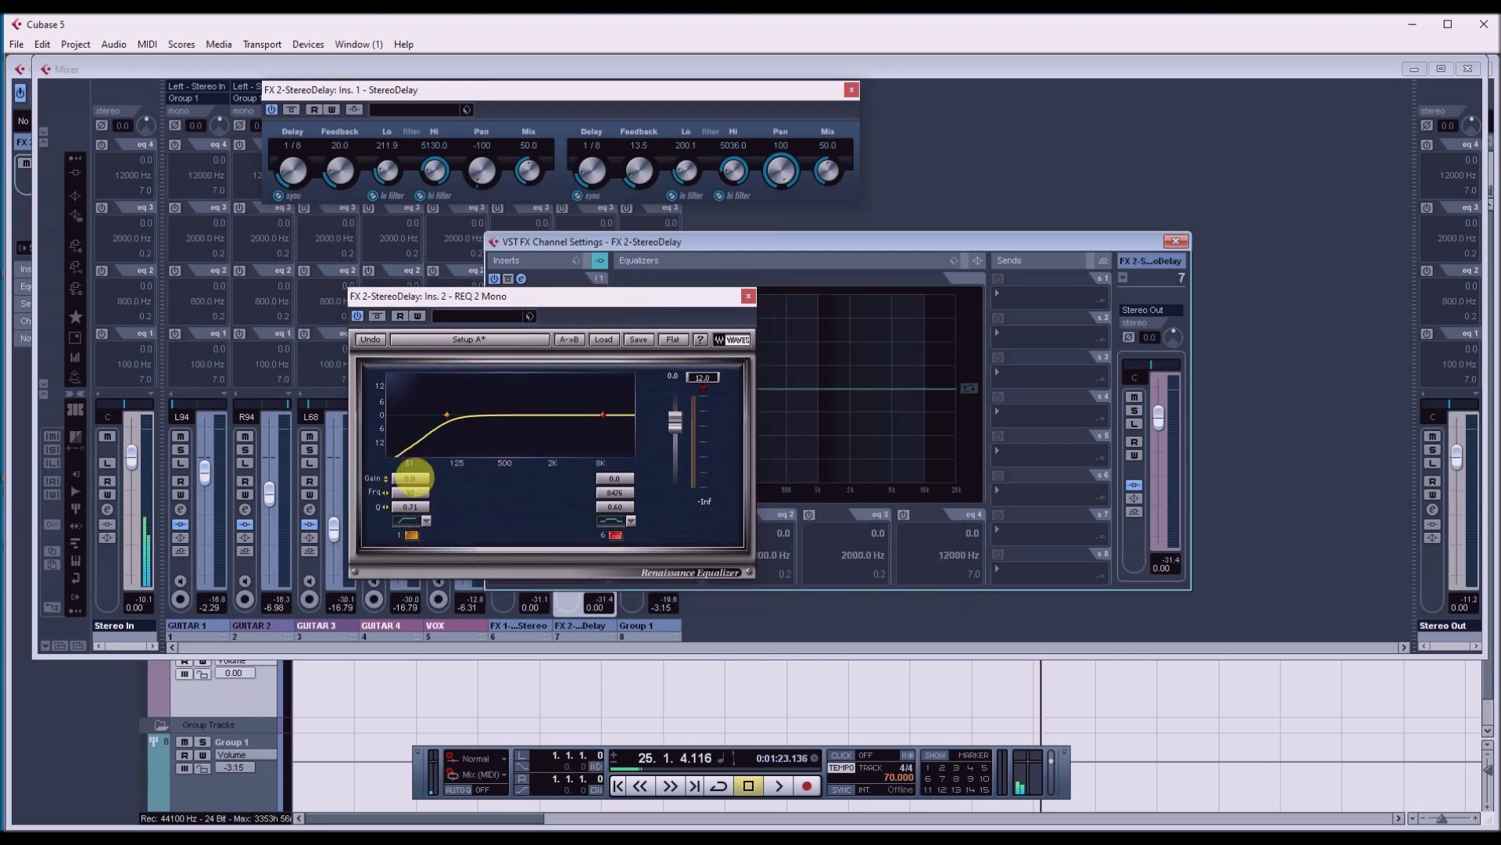
left_click_drag(425, 509, 425, 477)
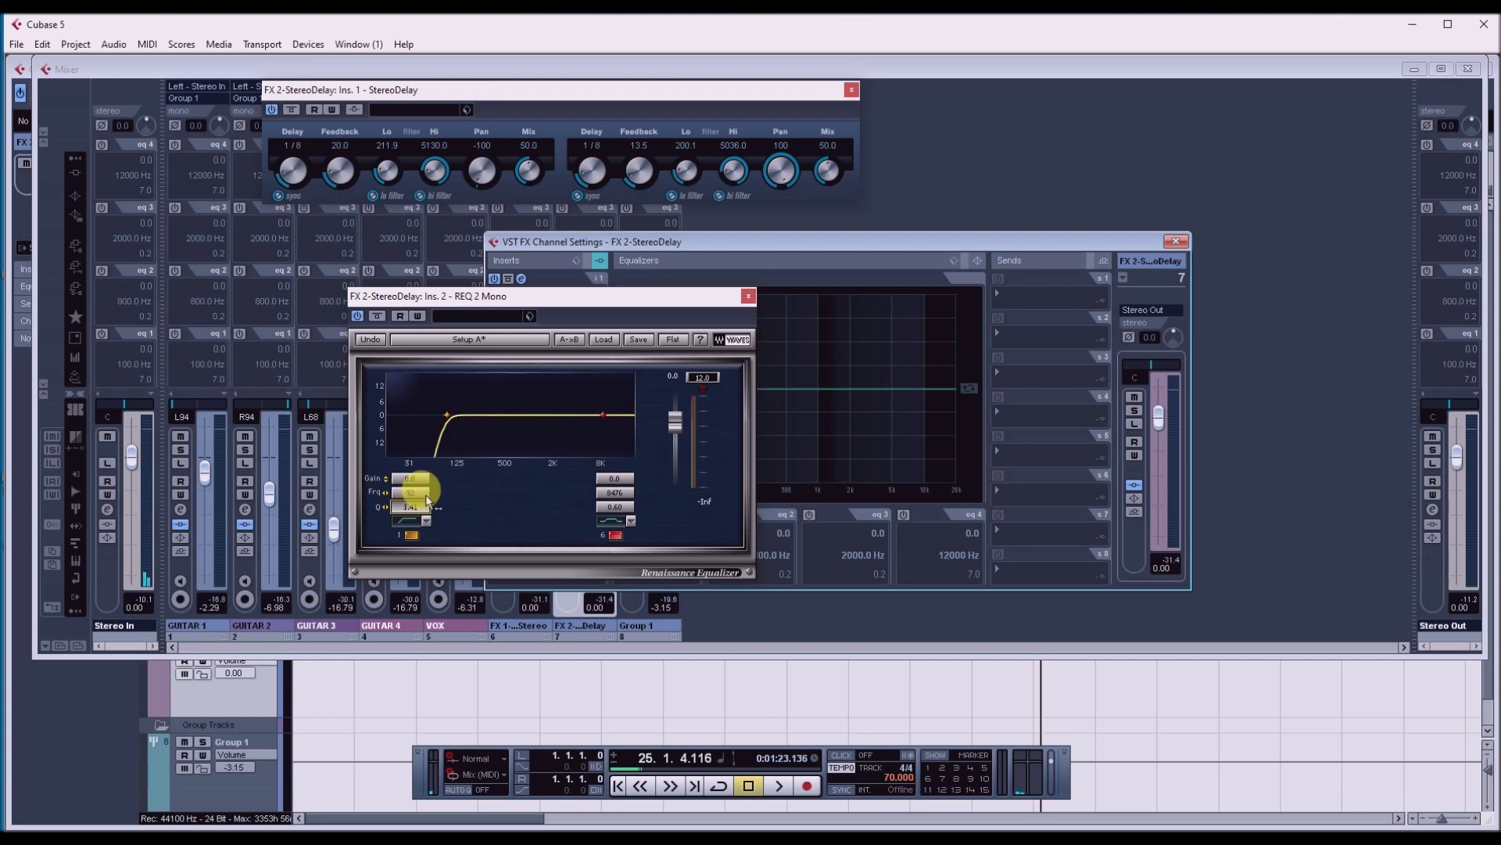
left_click_drag(444, 414, 497, 417)
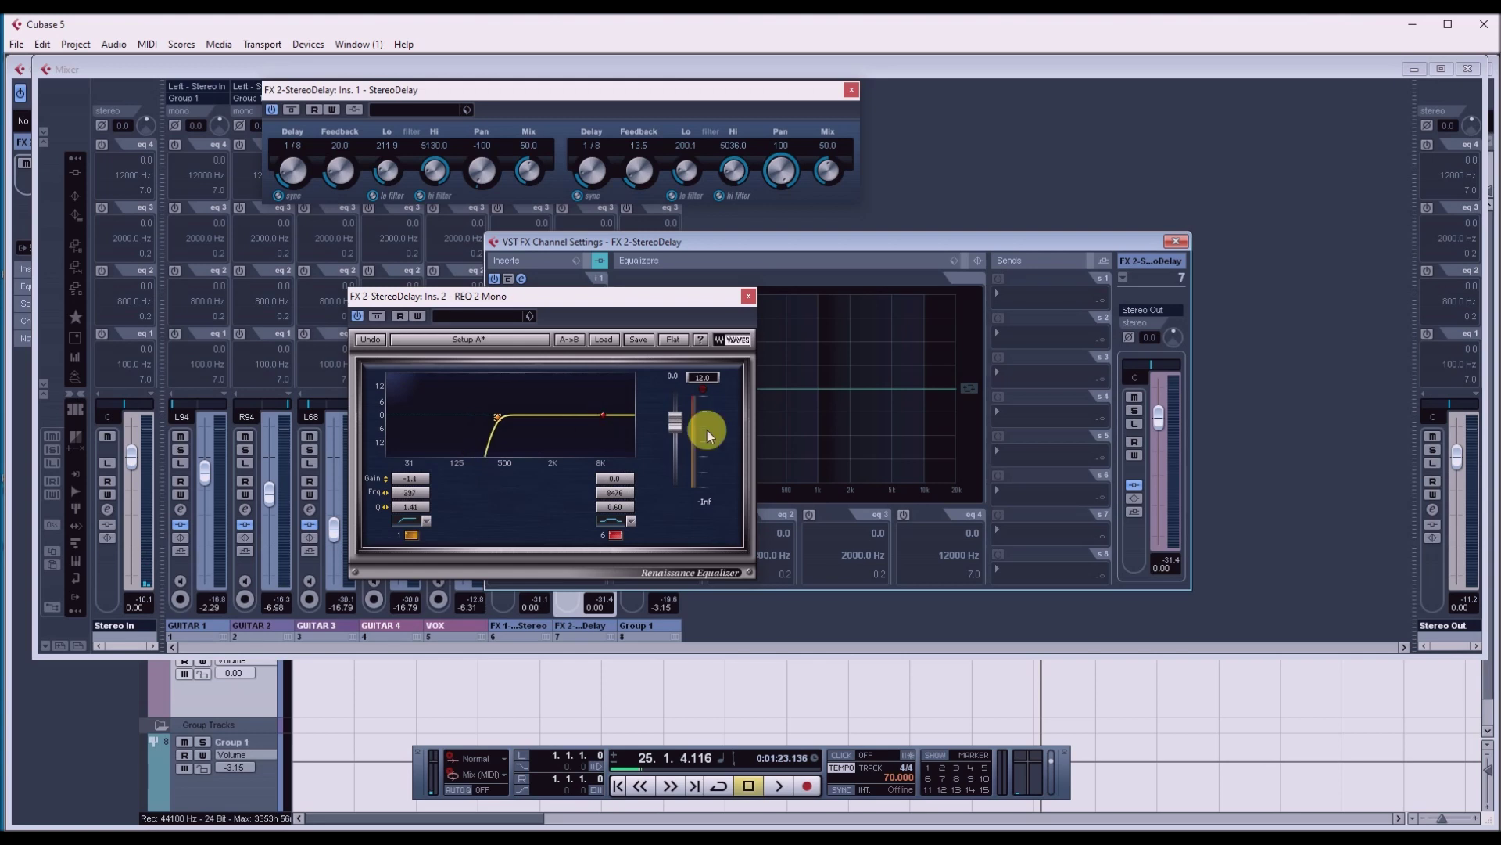
Set the equalizer's high band to Low-Pass with a frequency of about 5.6 kHz and a Q of 1.05.
left_click(631, 520)
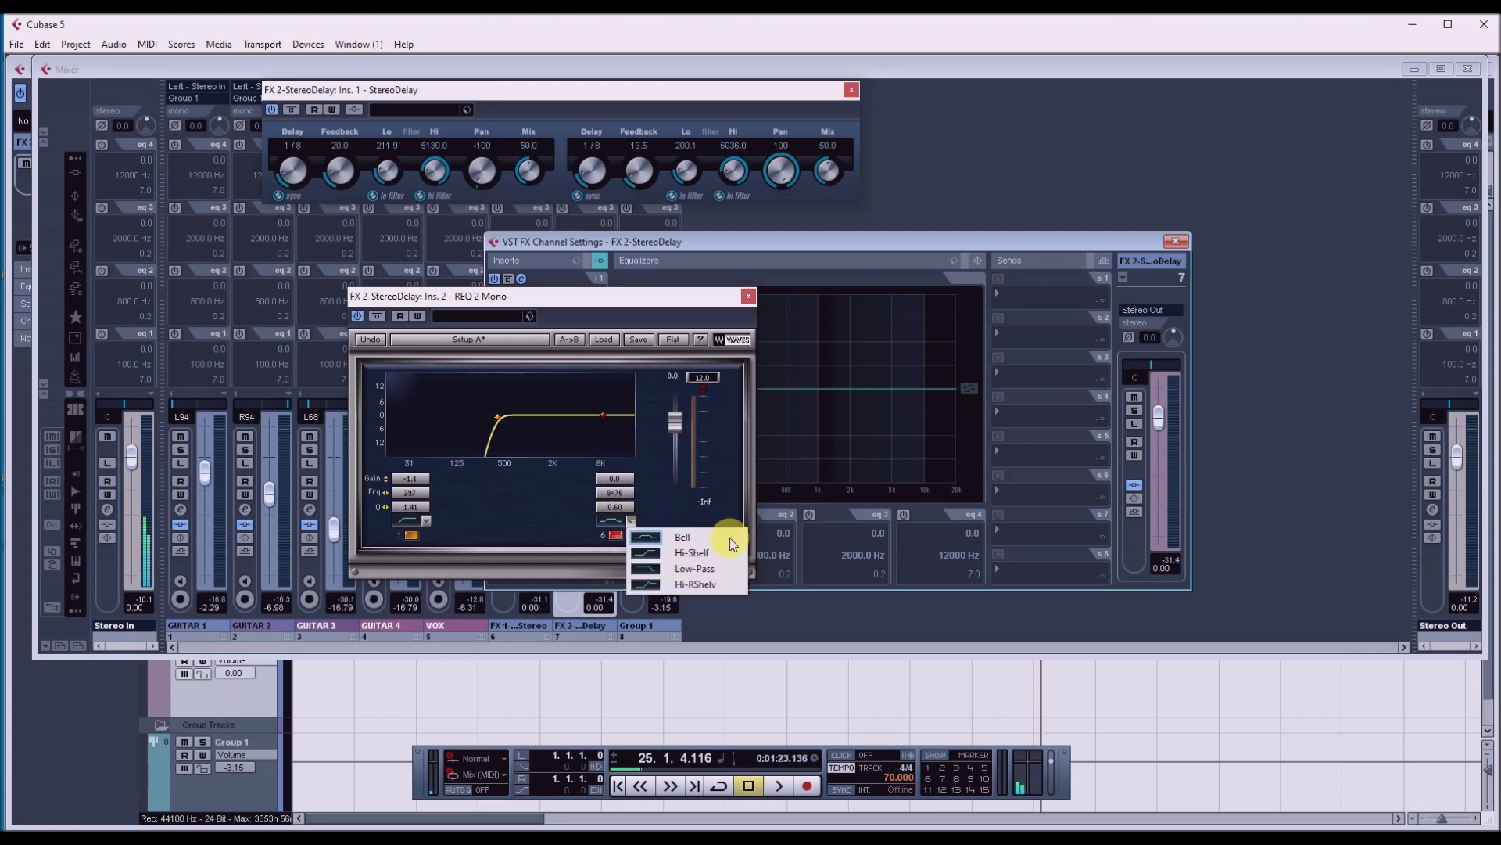
left_click(692, 568)
left_click_drag(615, 492, 615, 511)
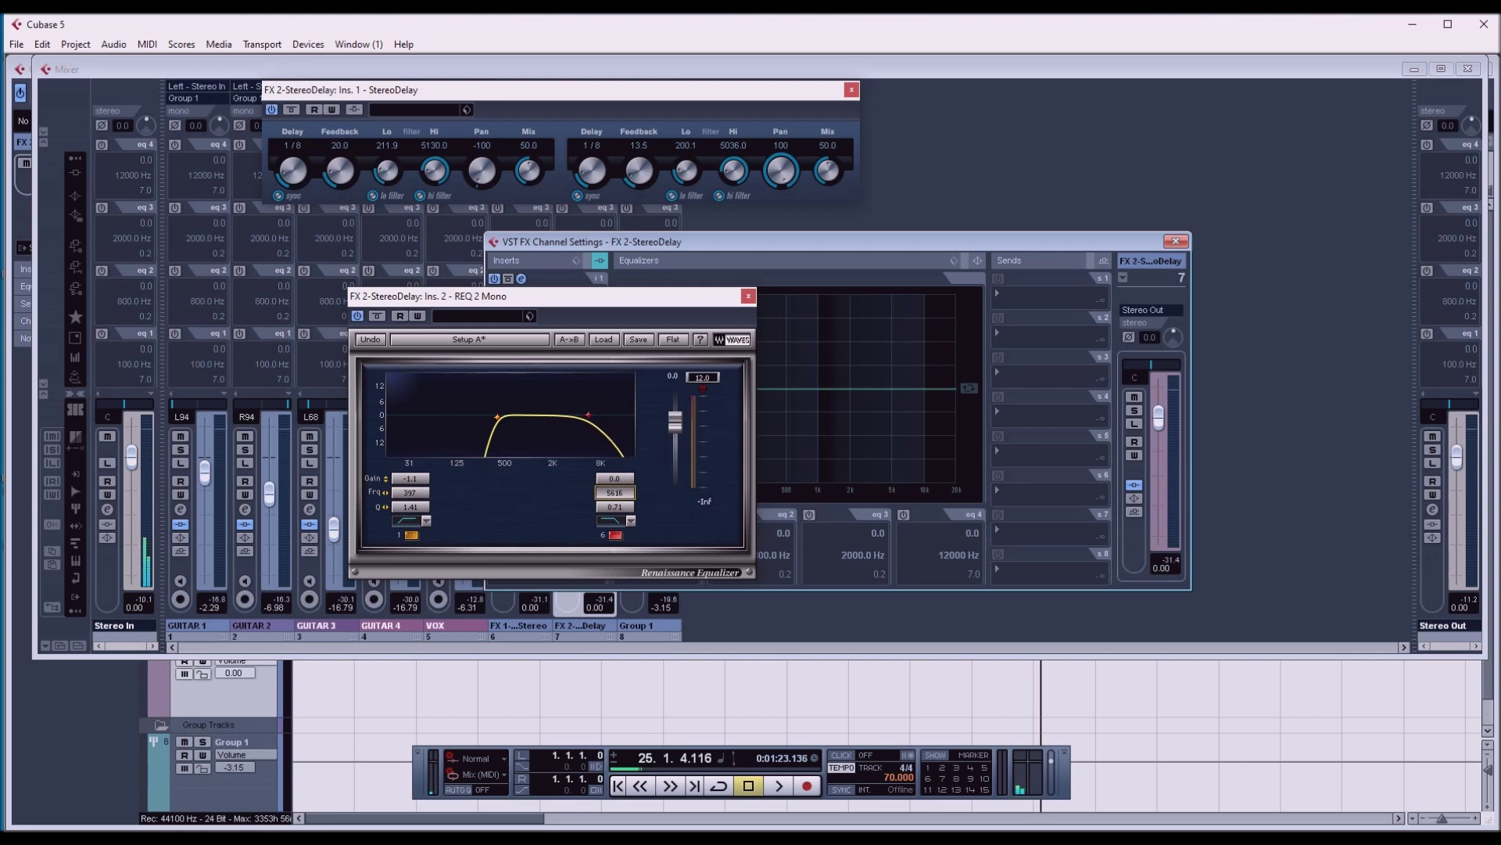
left_click(632, 483)
left_click_drag(613, 518, 613, 508)
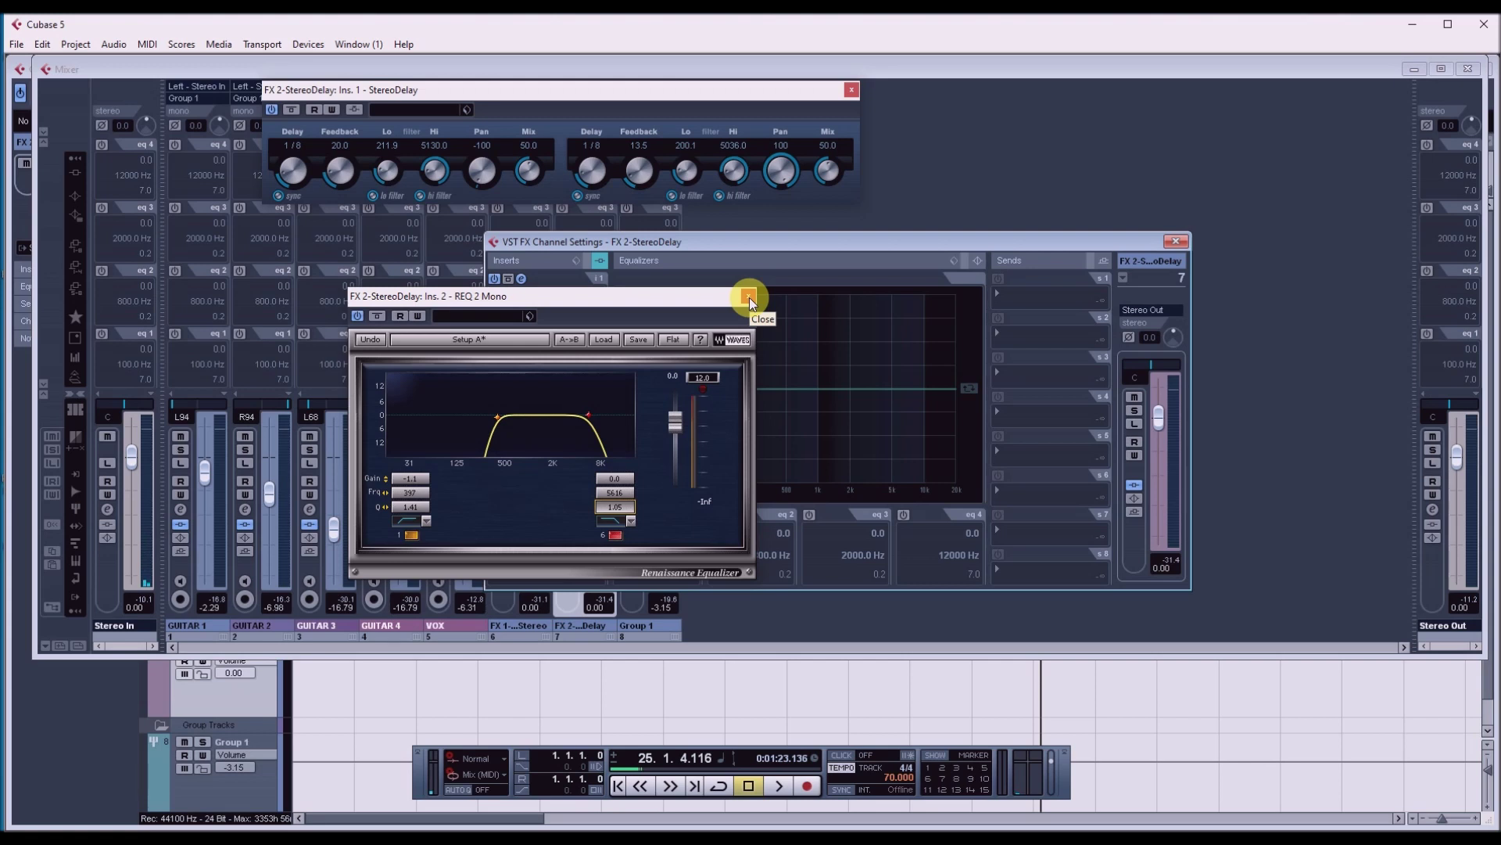
Play the song briefly to audition the equalized delay, stop playback, and close the REQ 2 Mono window.
key("space")
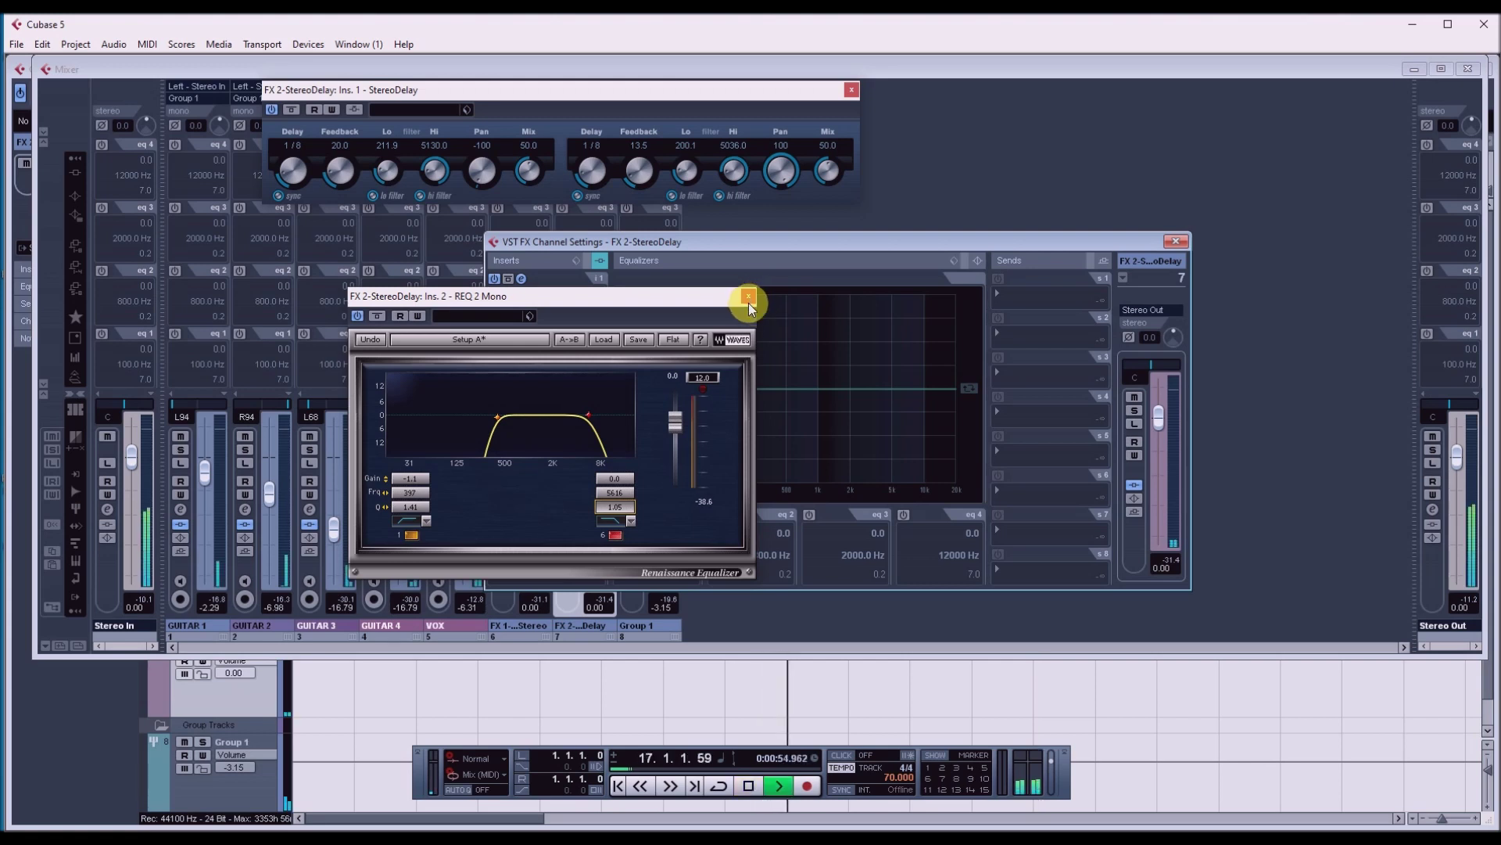
key("space")
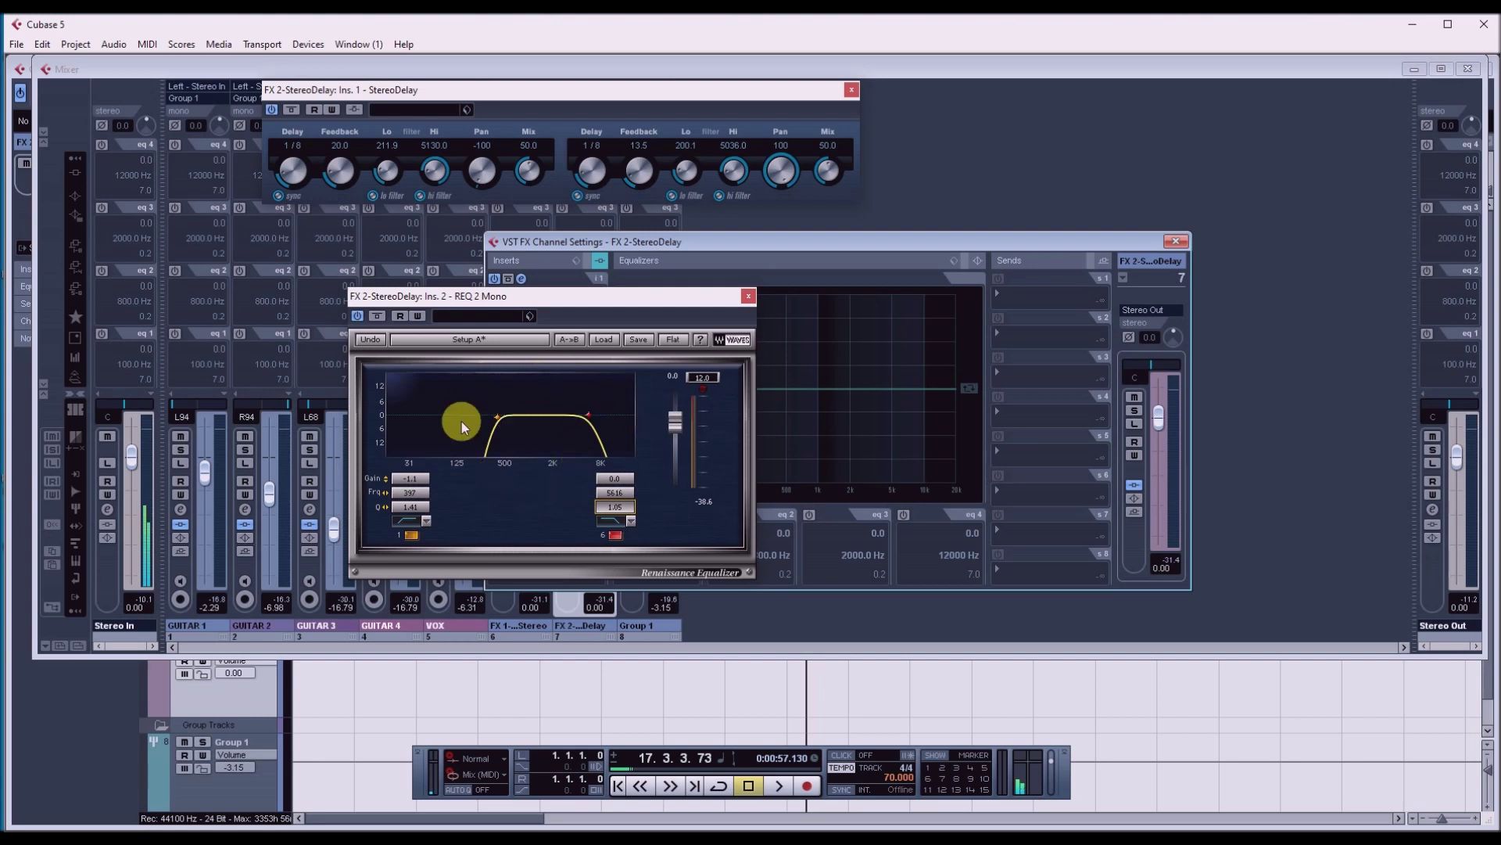
left_click(749, 296)
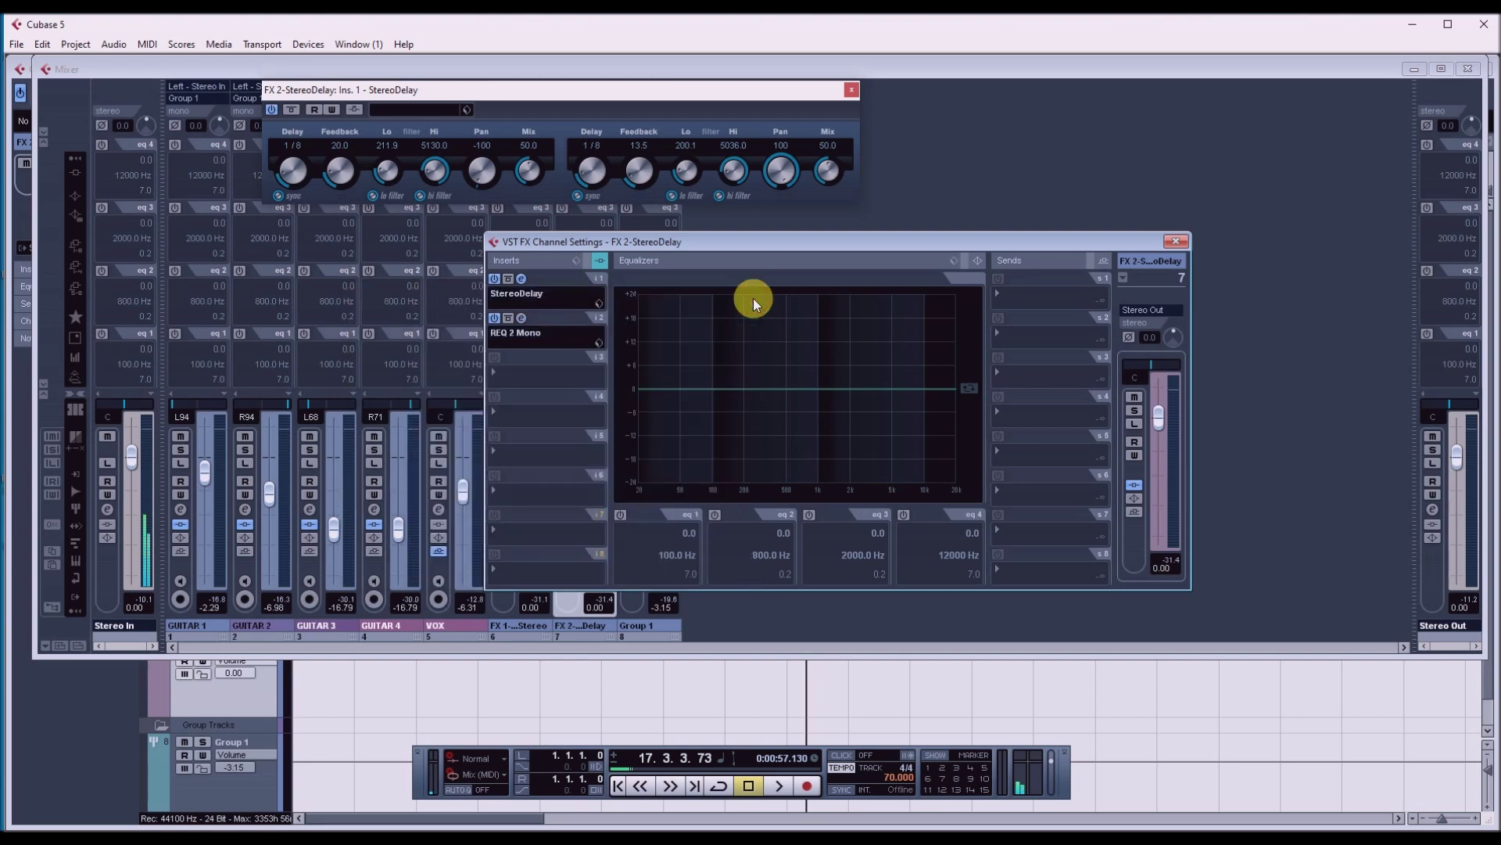